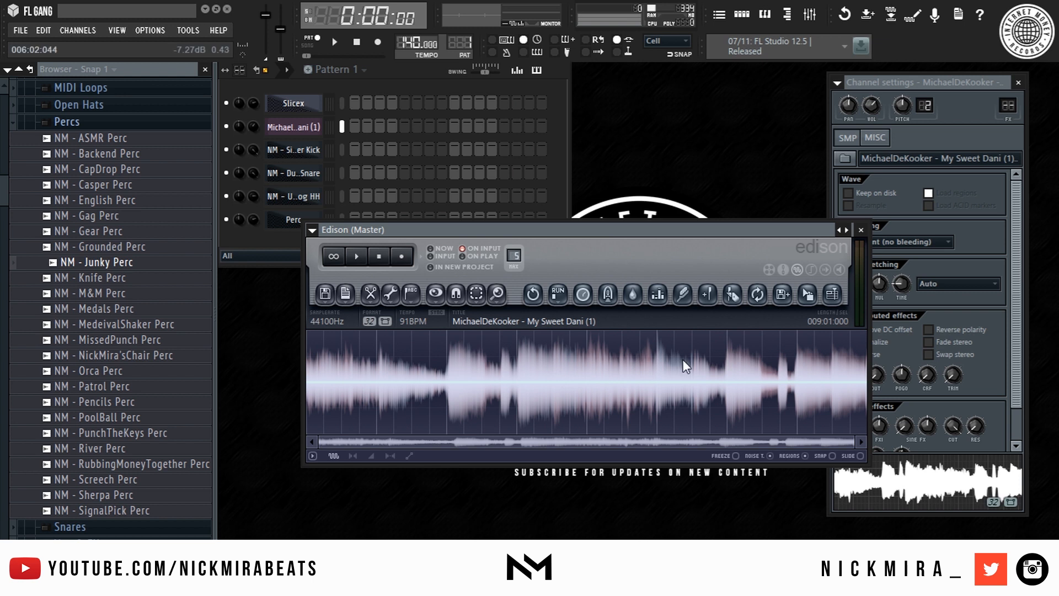
- Play the melody sample in Edison, select its tail to the end, and bring up the processing tools
key("space")
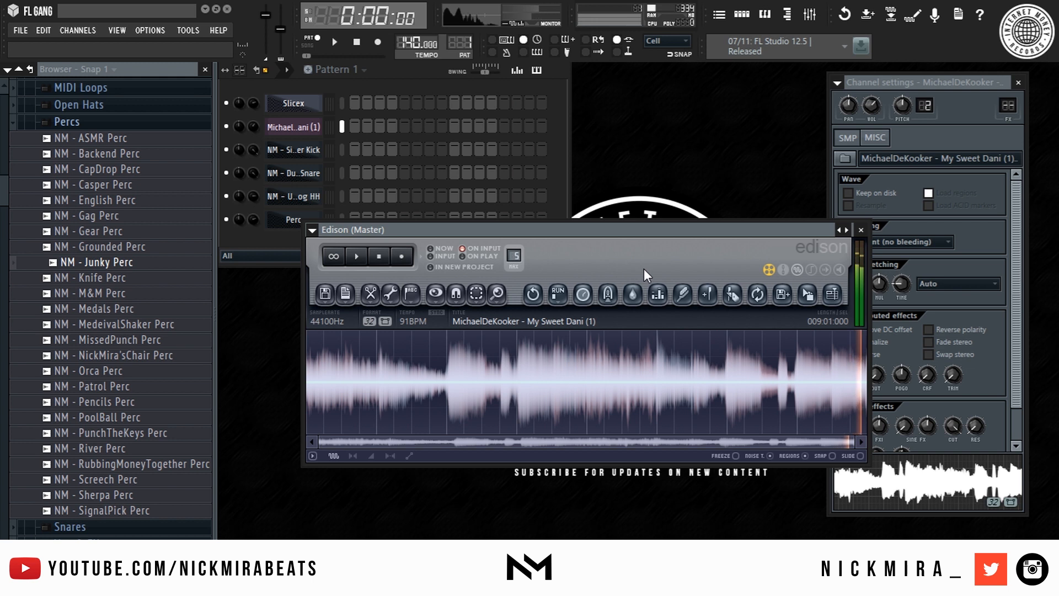
left_click_drag(795, 356, 794, 380)
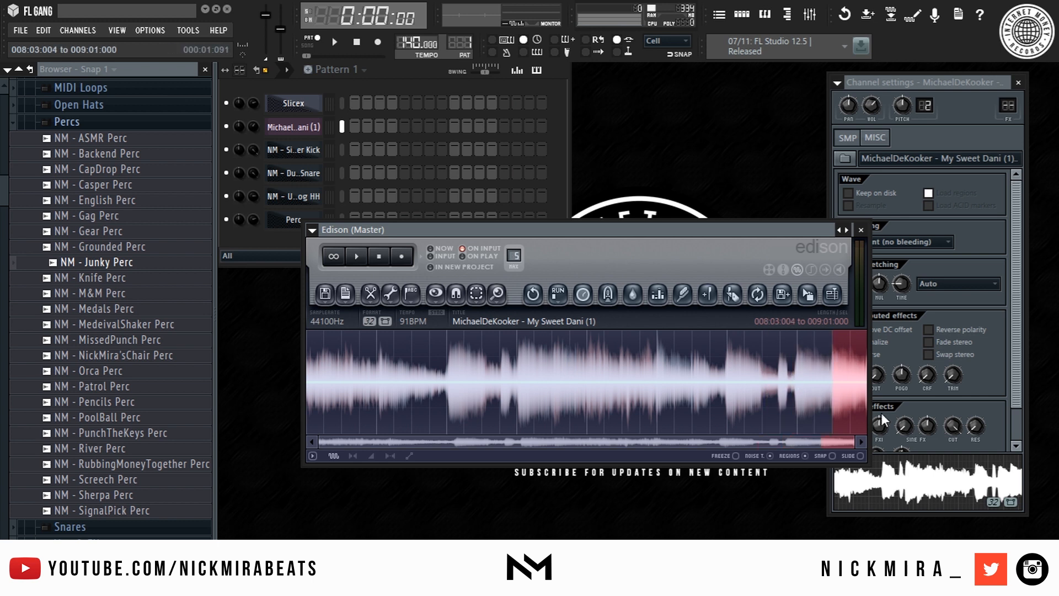
left_click_drag(821, 383, 967, 405)
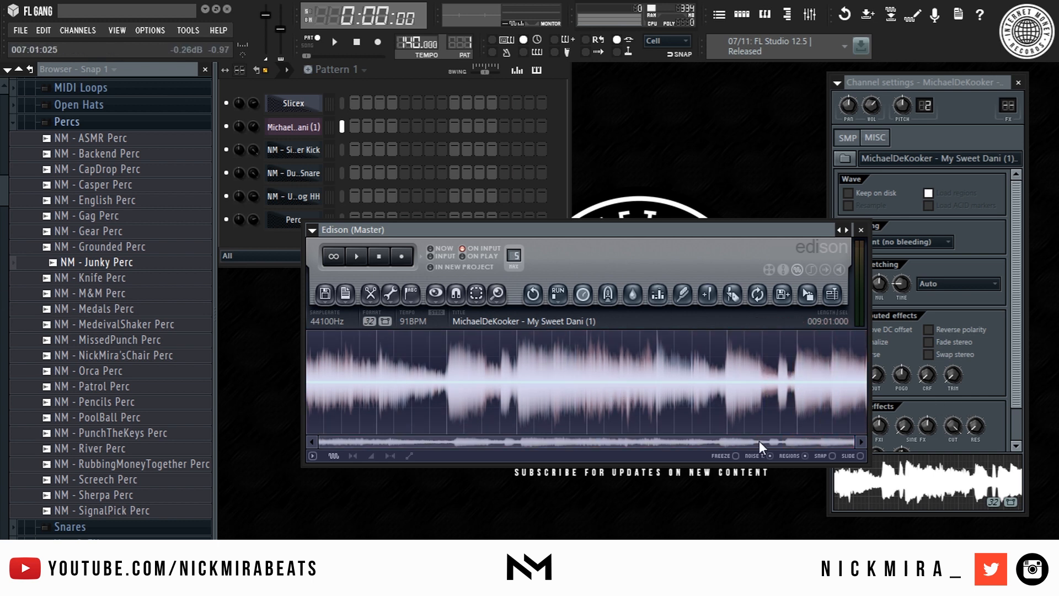
left_click(390, 293)
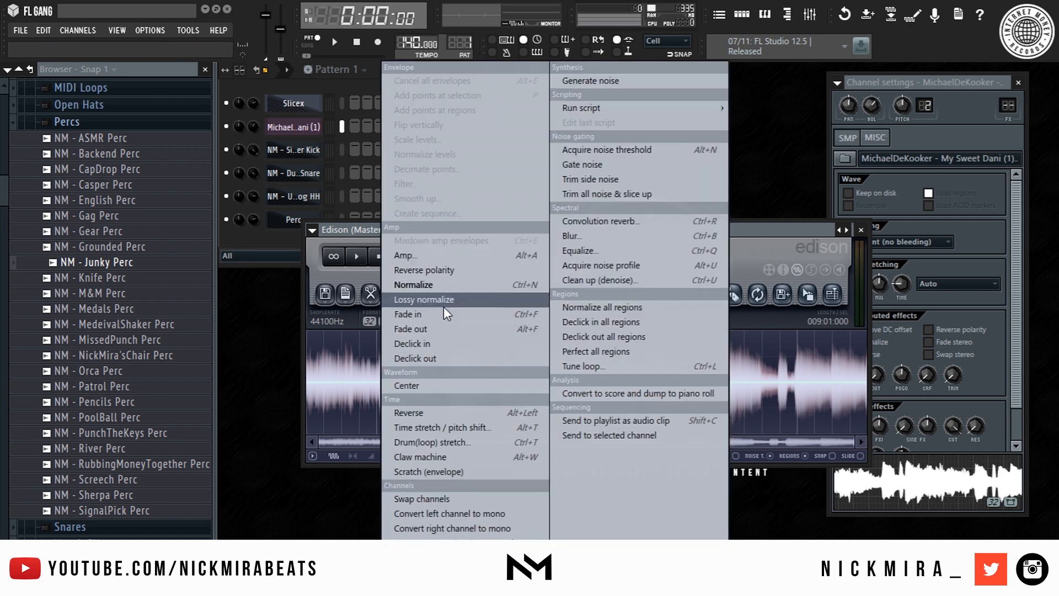
- Pitch the melody sample down 2 semitones, keeping the Pro stretching method
left_click(438, 435)
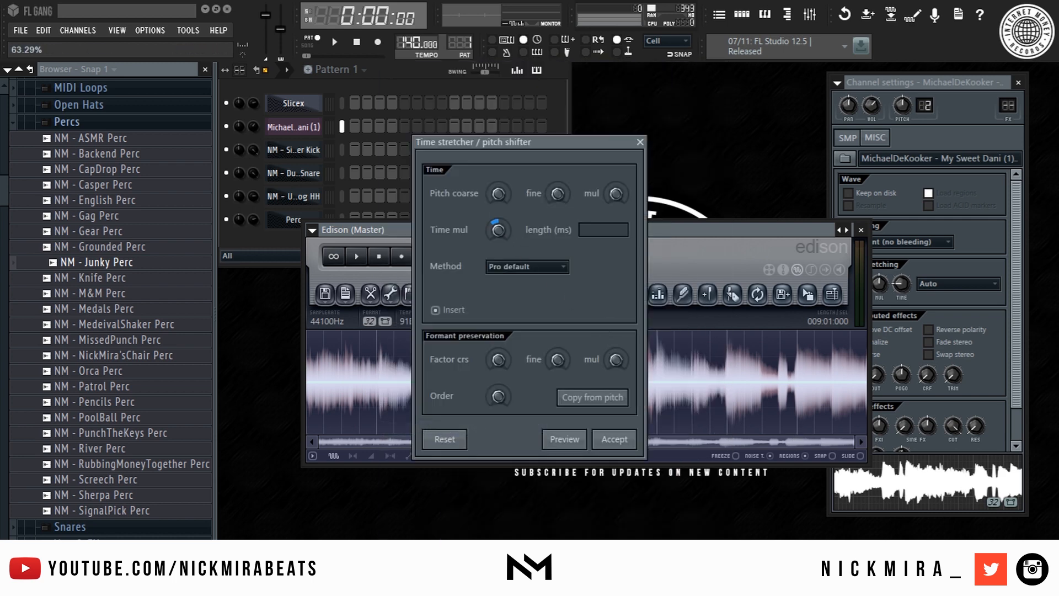
left_click(558, 270)
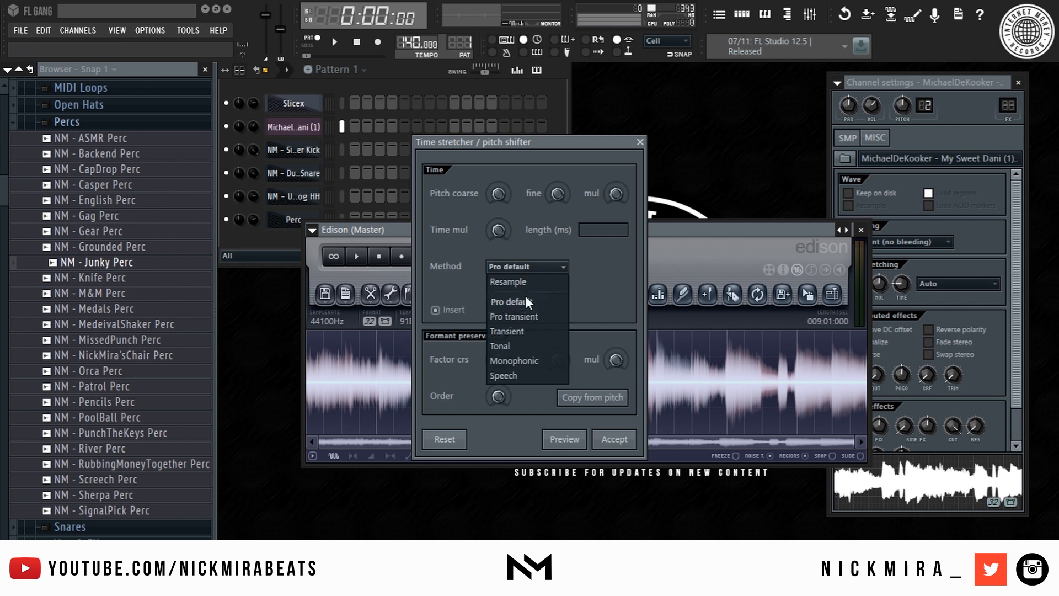
left_click(567, 300)
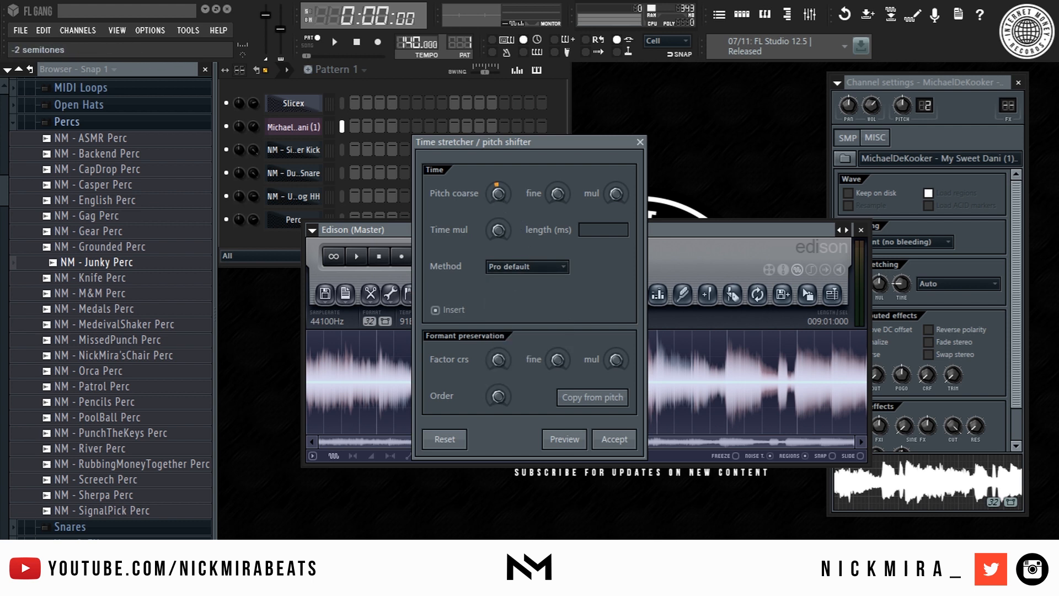
left_click(627, 442)
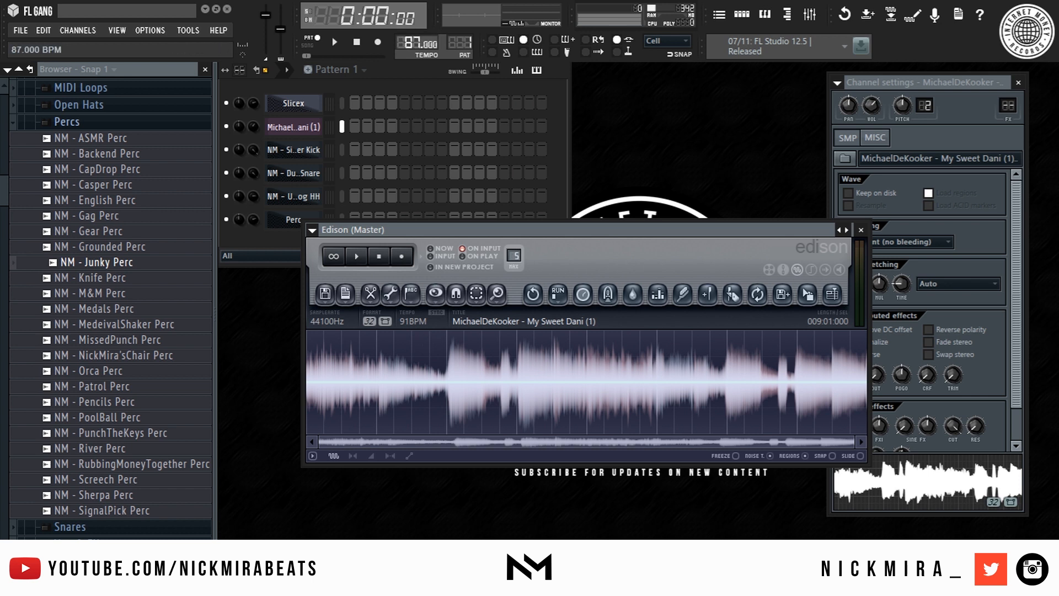
- Set the project tempo to 91 BPM, restretch channels, and delete the melody clip from the playlist
left_click_drag(417, 43, 434, 149)
left_click(565, 329)
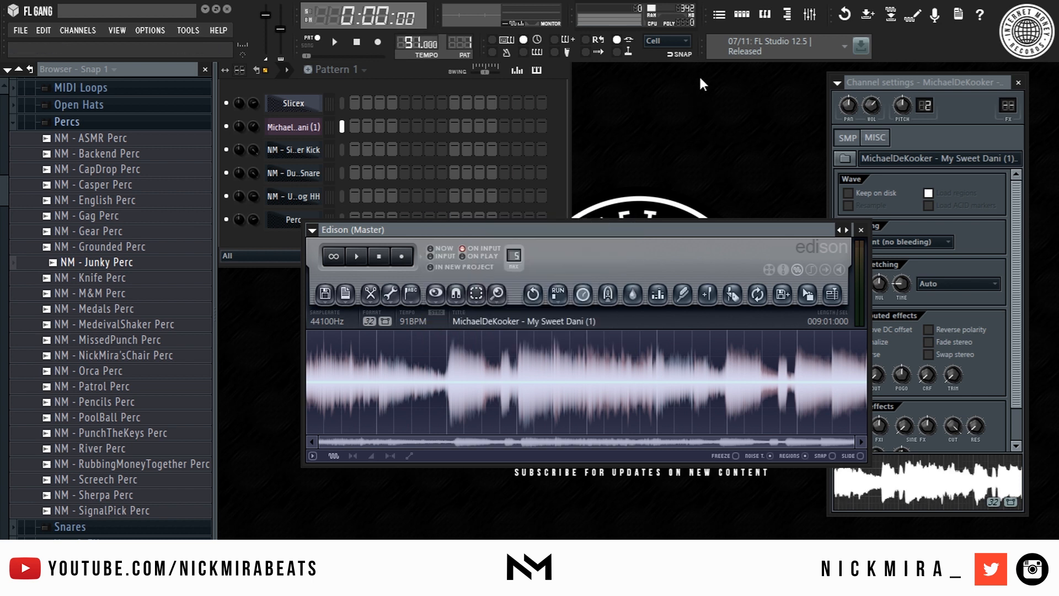
left_click(719, 16)
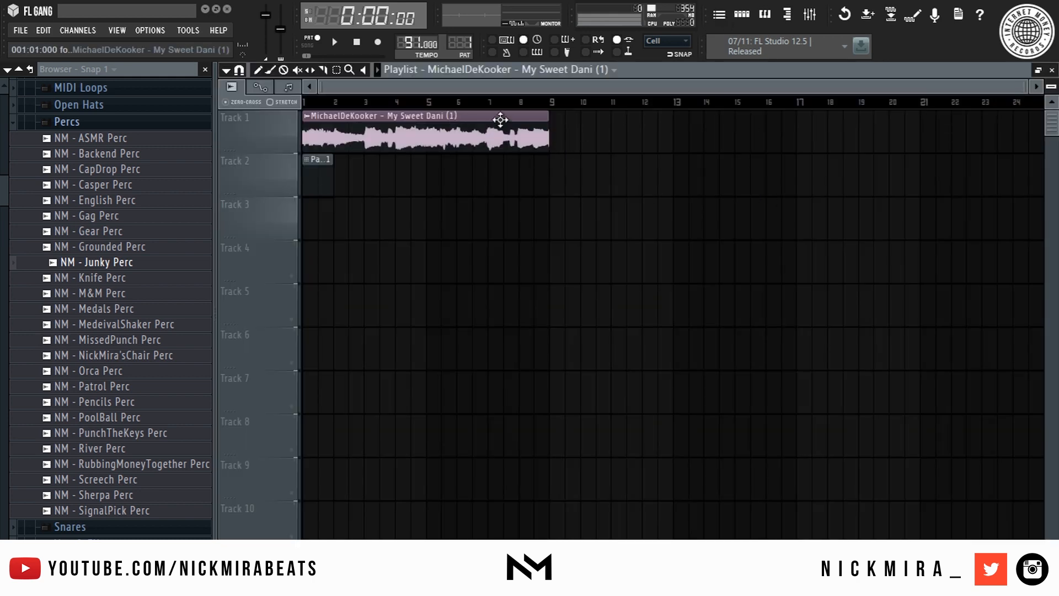
right_click(483, 145)
key("F5")
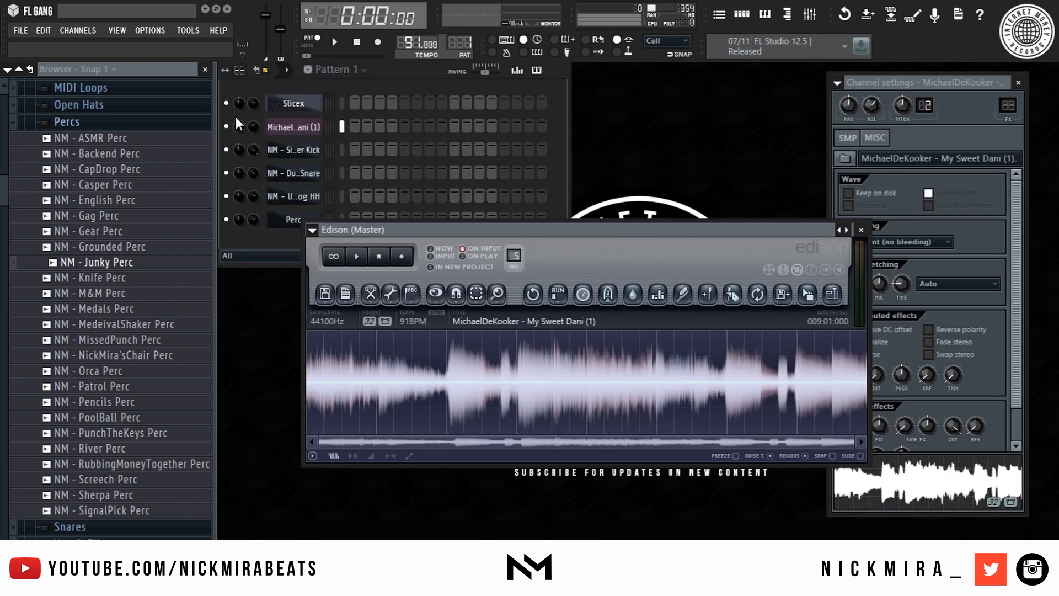
- Load the pitched melody sample from Edison into a new Slicex instrument
left_click(288, 105)
left_click_drag(464, 114, 561, 102)
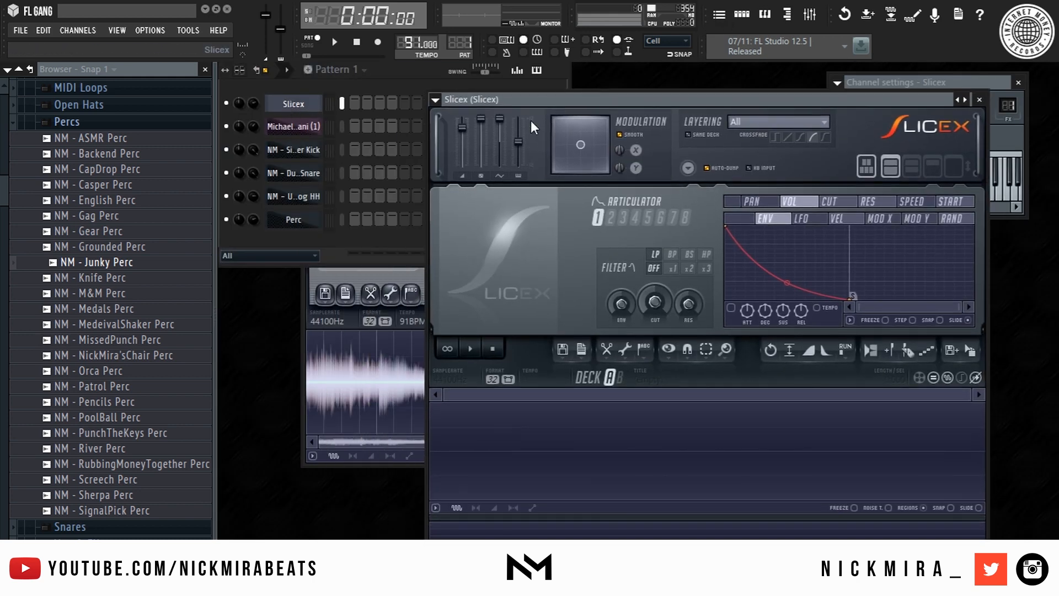
left_click(369, 269)
left_click_drag(805, 296, 726, 431)
left_click(639, 98)
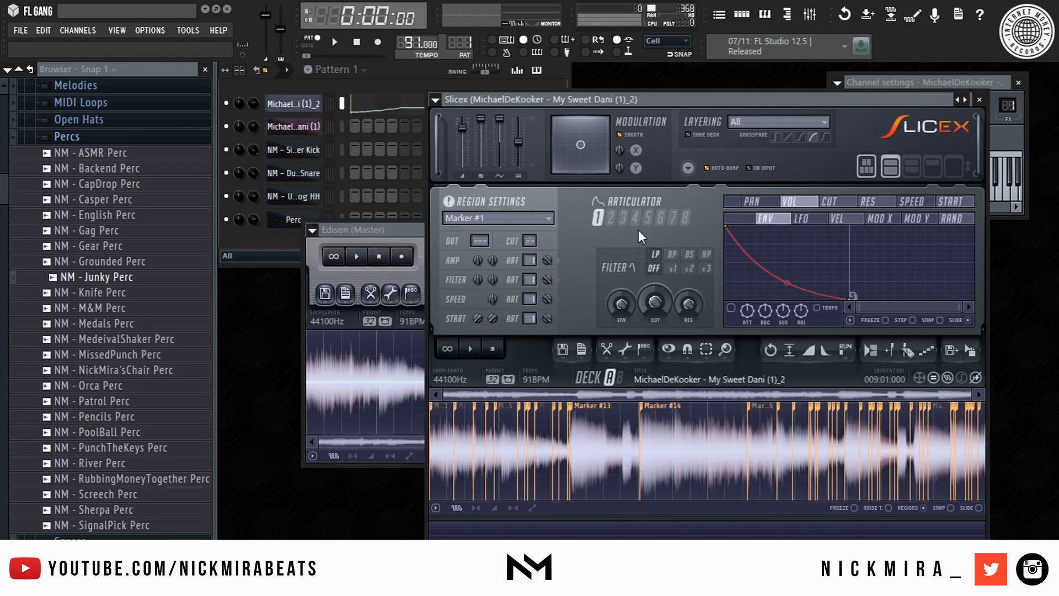
- Re-slice the sample in Slicex with Auto-slice Medium grid-slicing
left_click(643, 357)
left_click(622, 305)
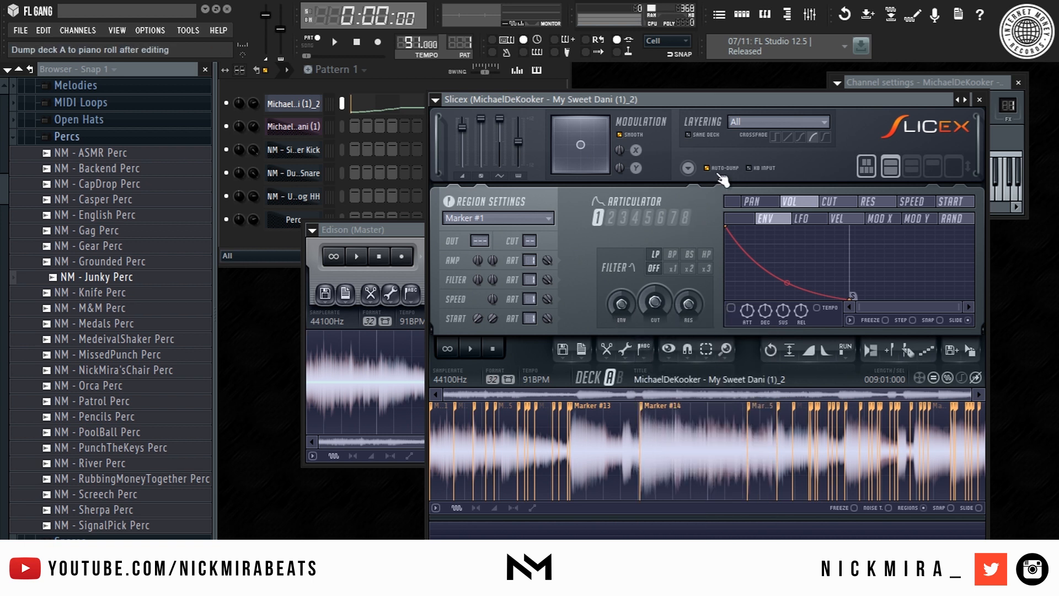
left_click(646, 350)
mouse_move(698, 483)
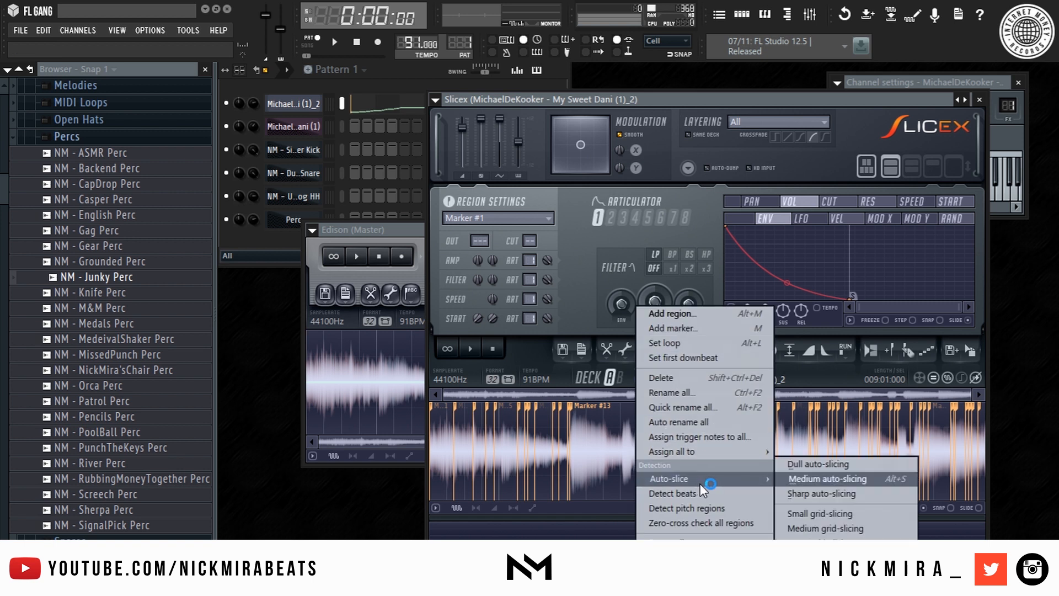
left_click(852, 528)
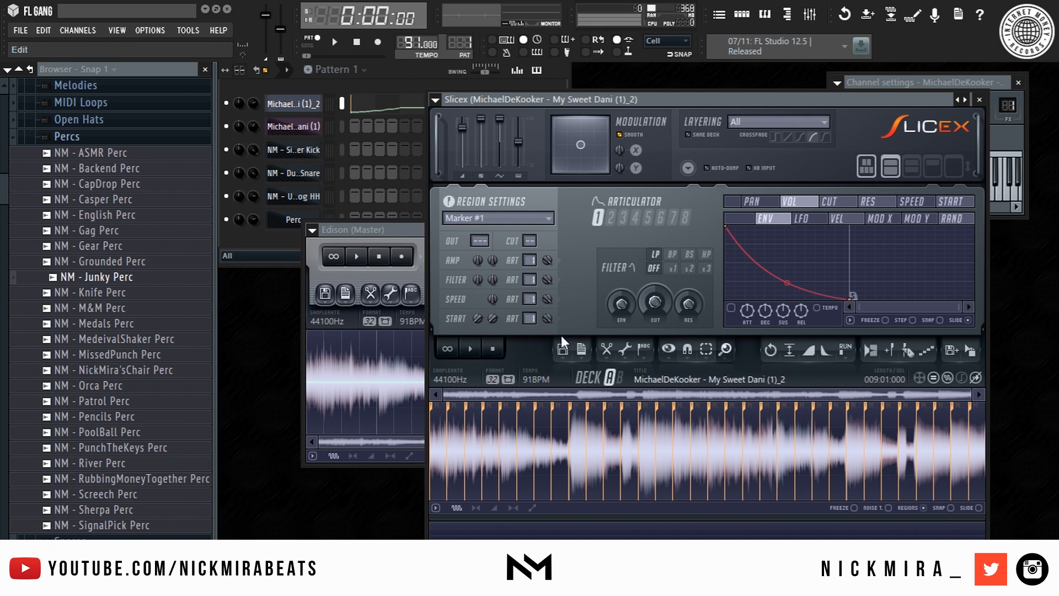
left_click_drag(598, 96, 607, 100)
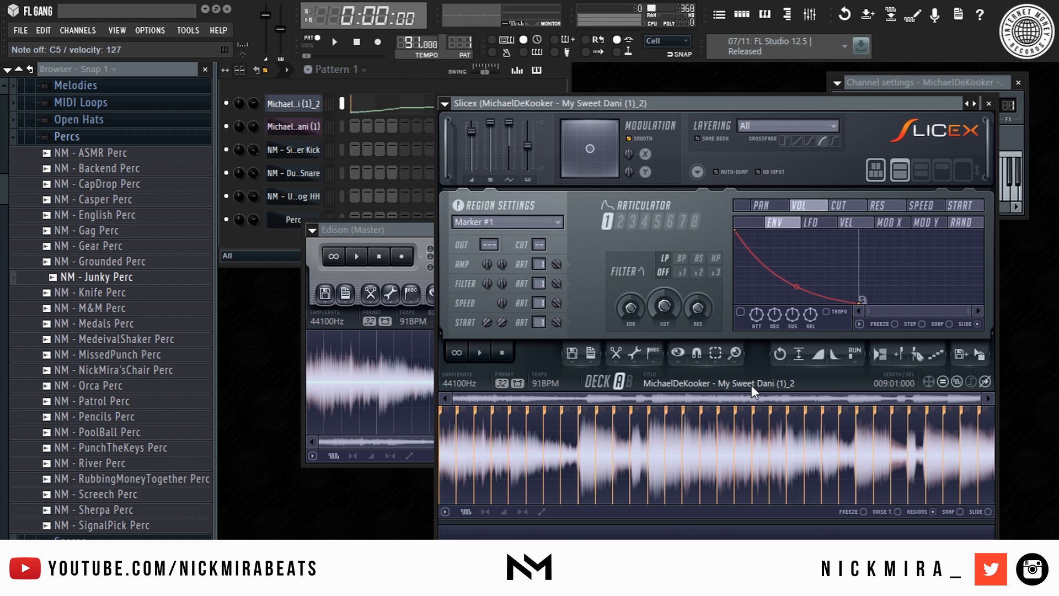
- Delete all the auto-dumped notes from the sliced melody's piano roll
left_click(388, 100)
scroll(387, 98, "down", 5)
key("ctrl+a")
key("Delete")
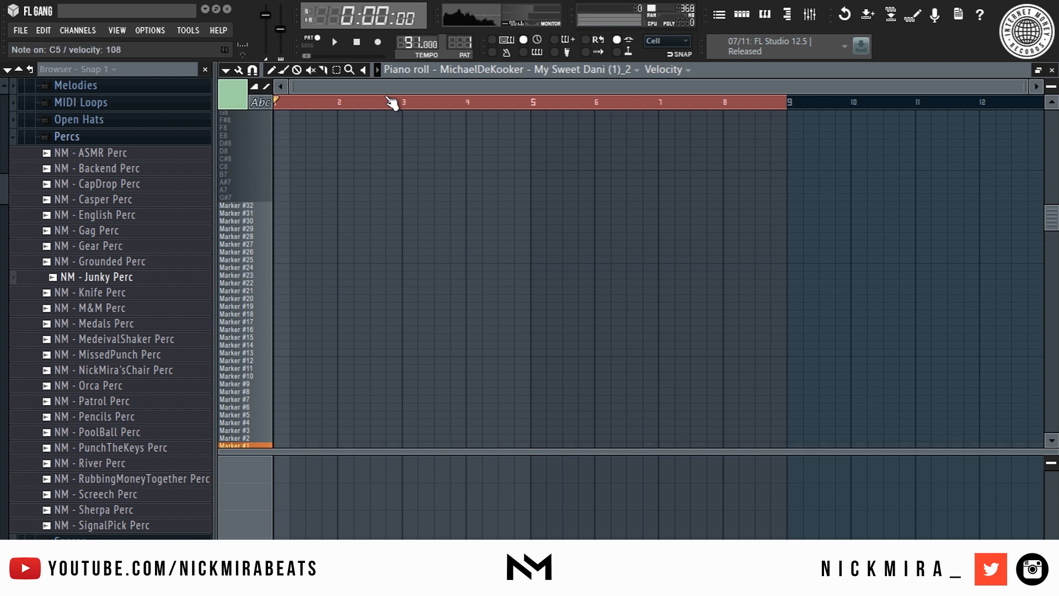
key("F7")
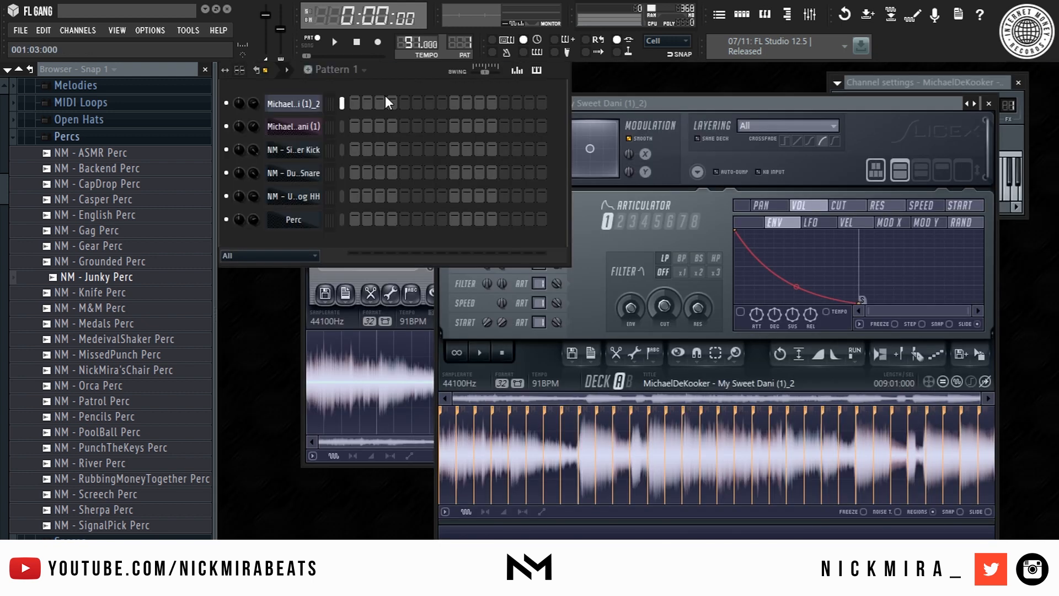
- Delete the second slice marker and bring up the sliced channel's piano roll
right_click(458, 409)
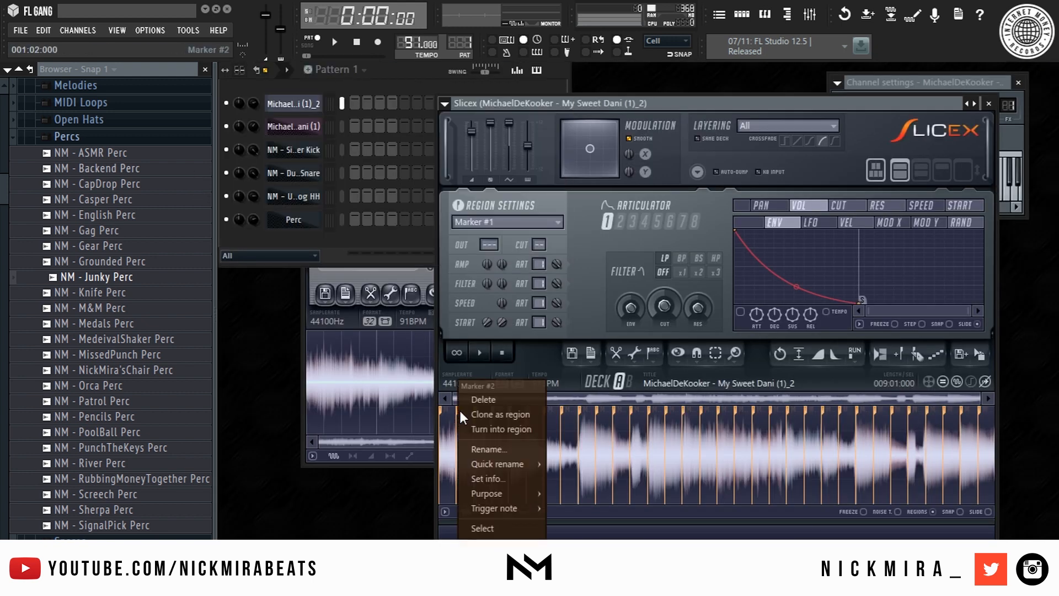
left_click(478, 397)
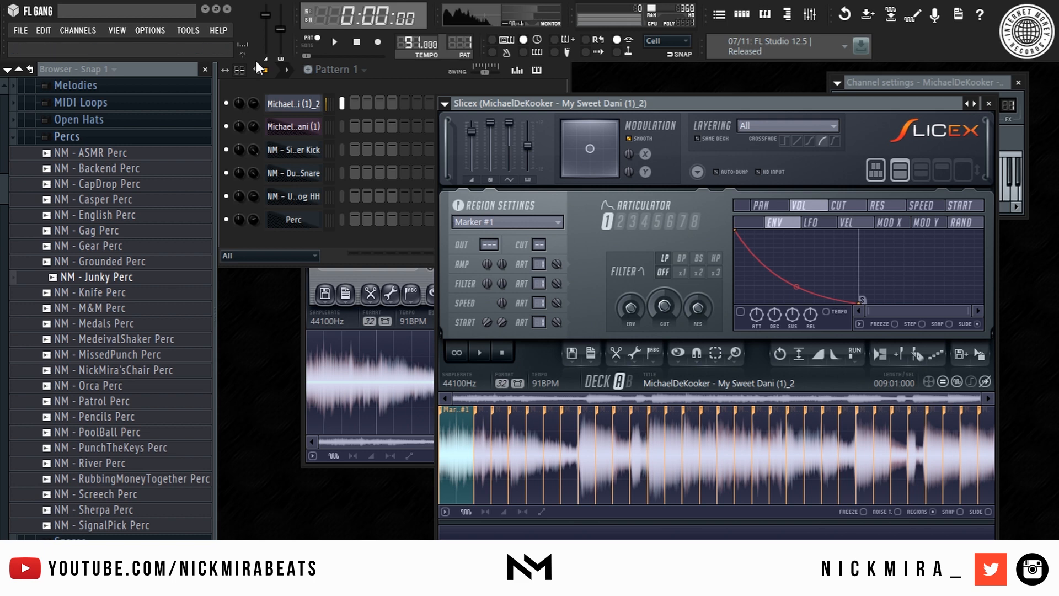
right_click(308, 104)
left_click(348, 108)
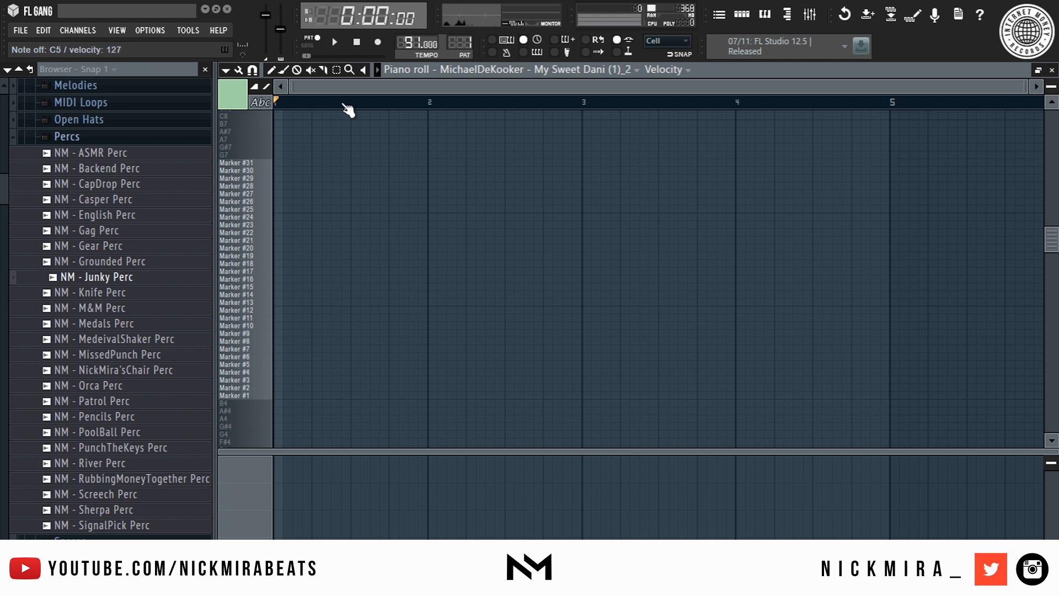
- Draw two Marker #1 notes at bar 1 and a Marker #11 note, auditioning the pattern
left_click(277, 395)
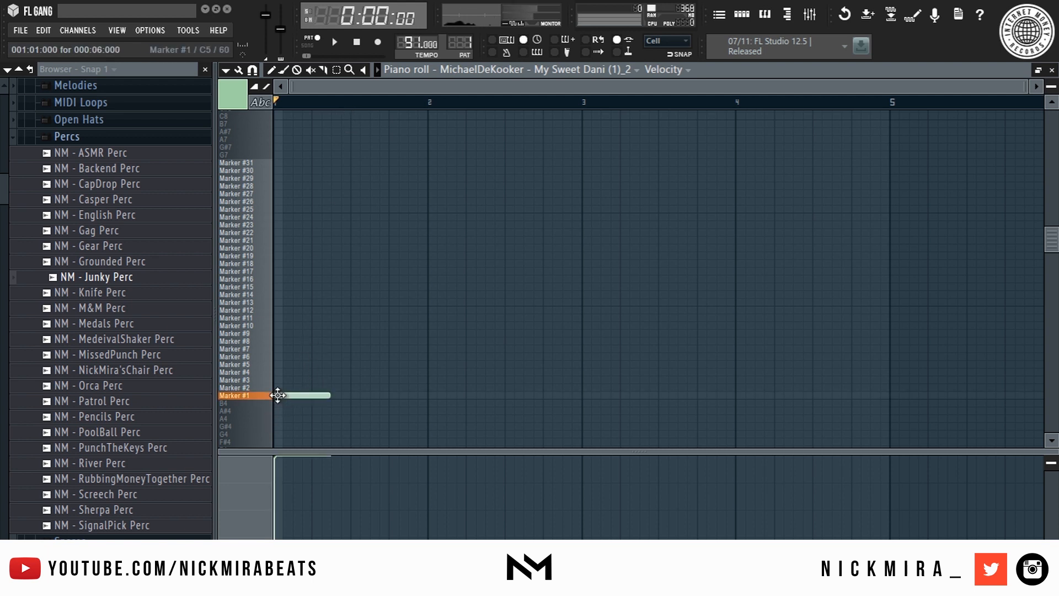
left_click(332, 394)
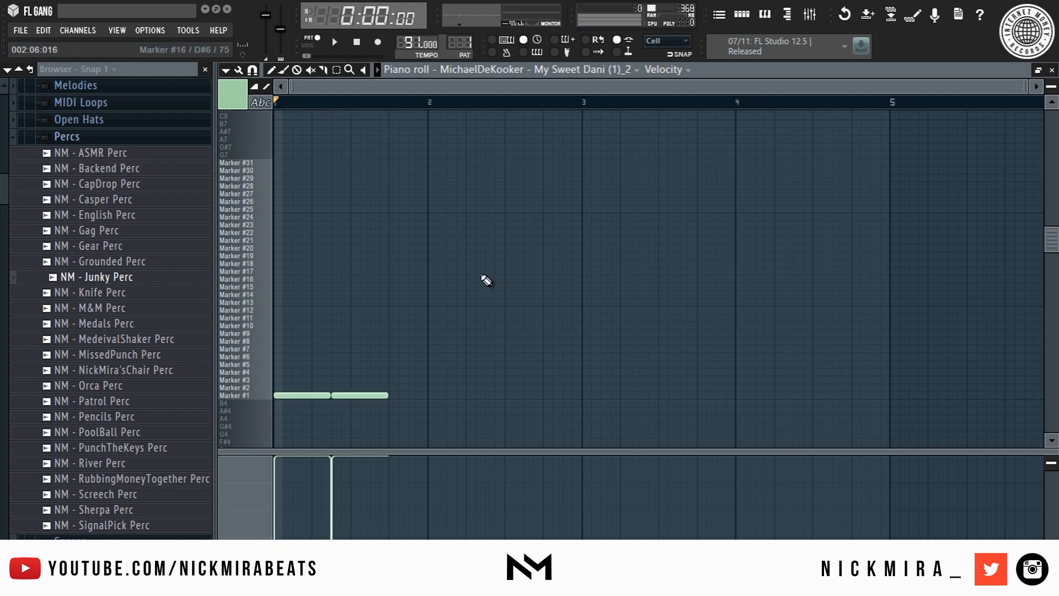
key("space")
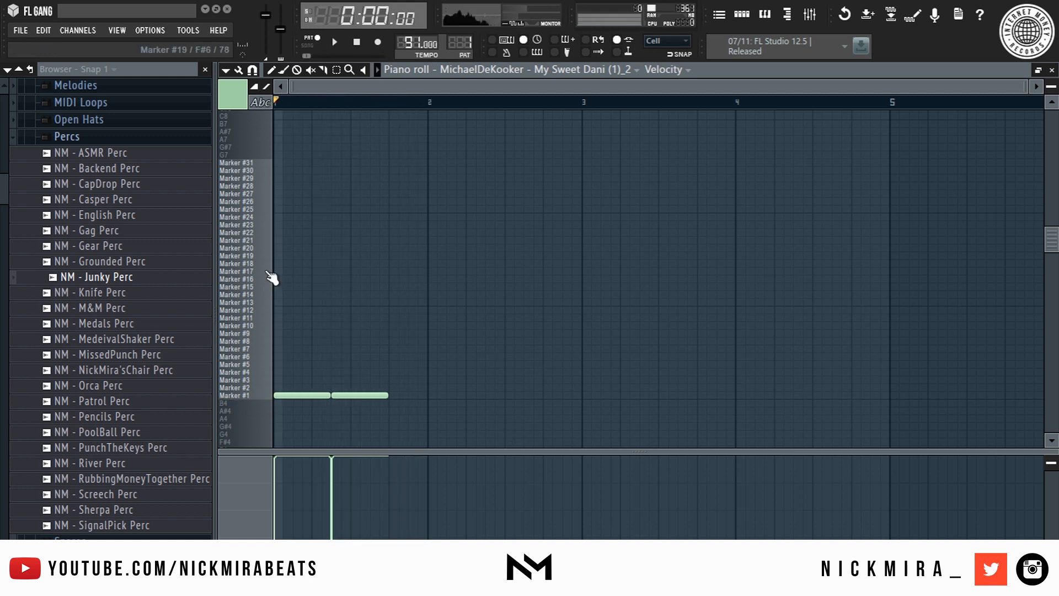
left_click(397, 317)
mouse_move(392, 315)
left_mouse_down()
mouse_move(390, 340)
mouse_move(394, 321)
mouse_move(437, 322)
mouse_move(428, 318)
left_mouse_up()
key("space")
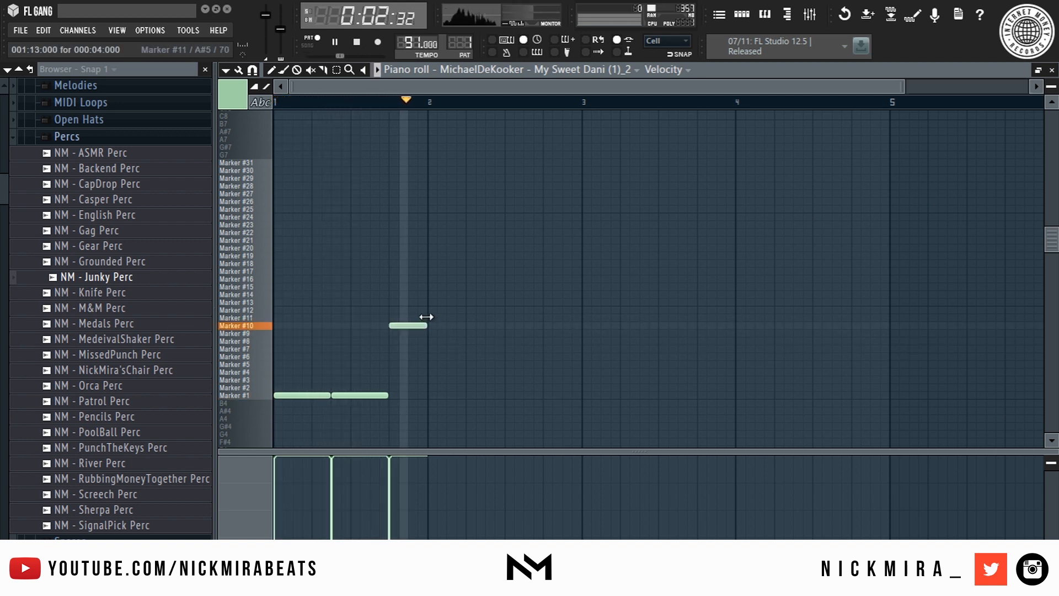
key("shift+Up")
scroll(424, 332, "up", 2)
key("ctrl+d")
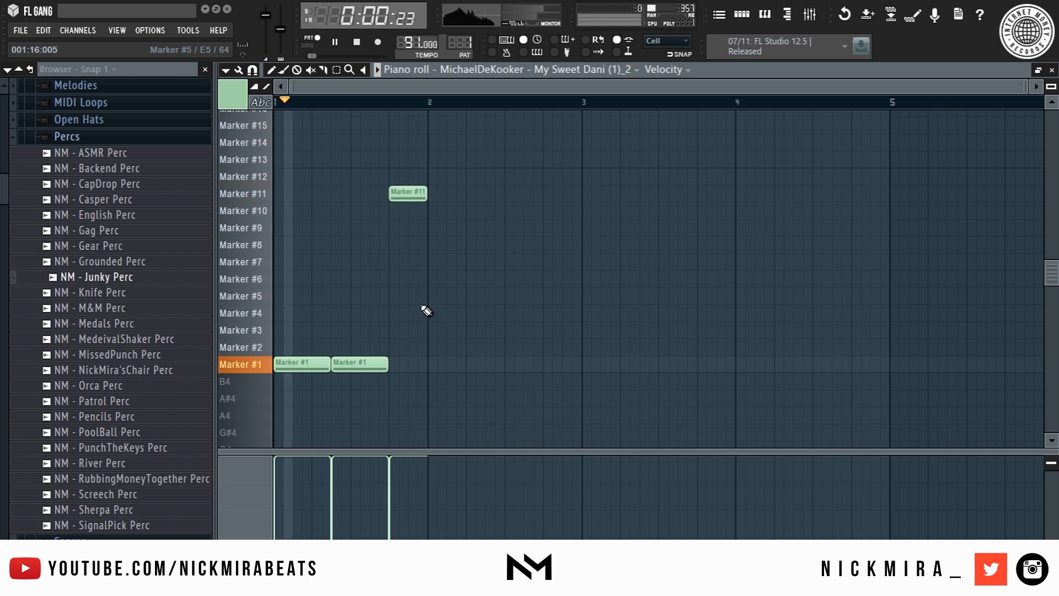
- Add a Marker #15 note at bar 2, then stop playback and close the piano roll
left_click(435, 124)
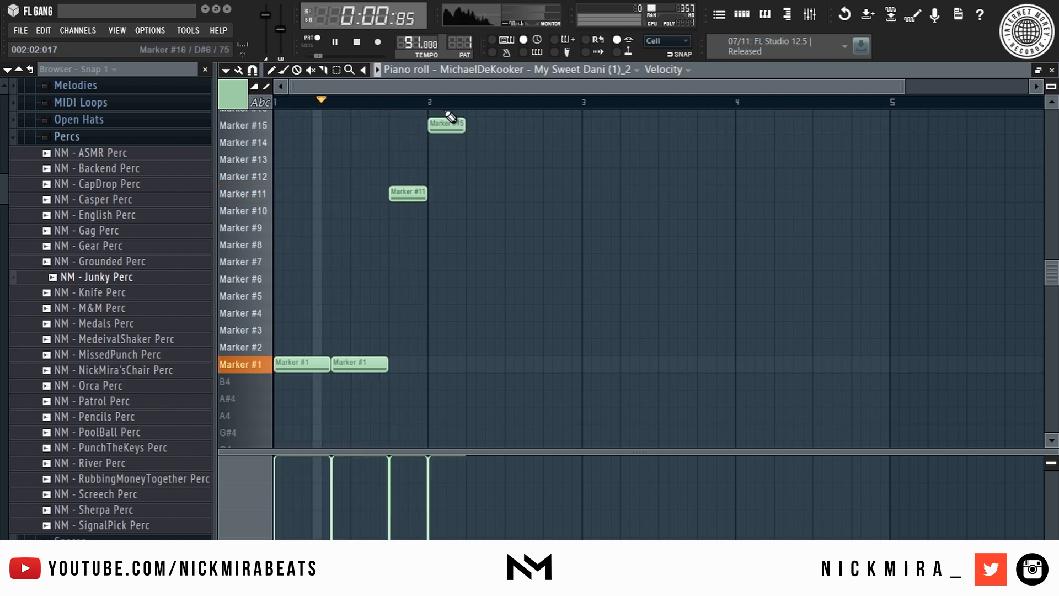
scroll(449, 118, "down", 4)
scroll(447, 127, "up", 7)
left_click_drag(459, 238, 475, 298)
scroll(477, 298, "down", 3)
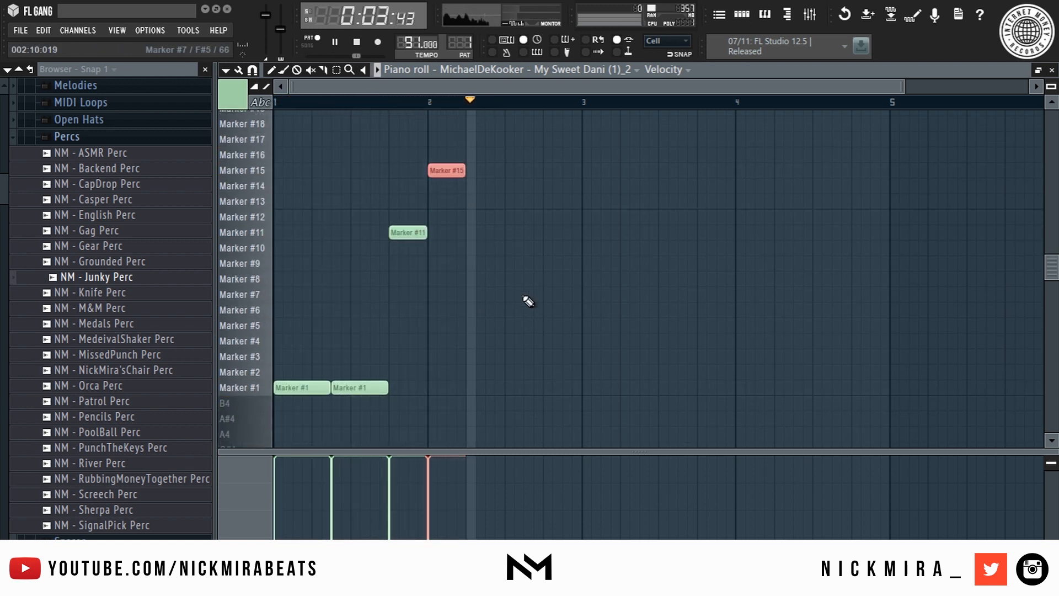
key("space")
key("space")
key("space")
key("F7")
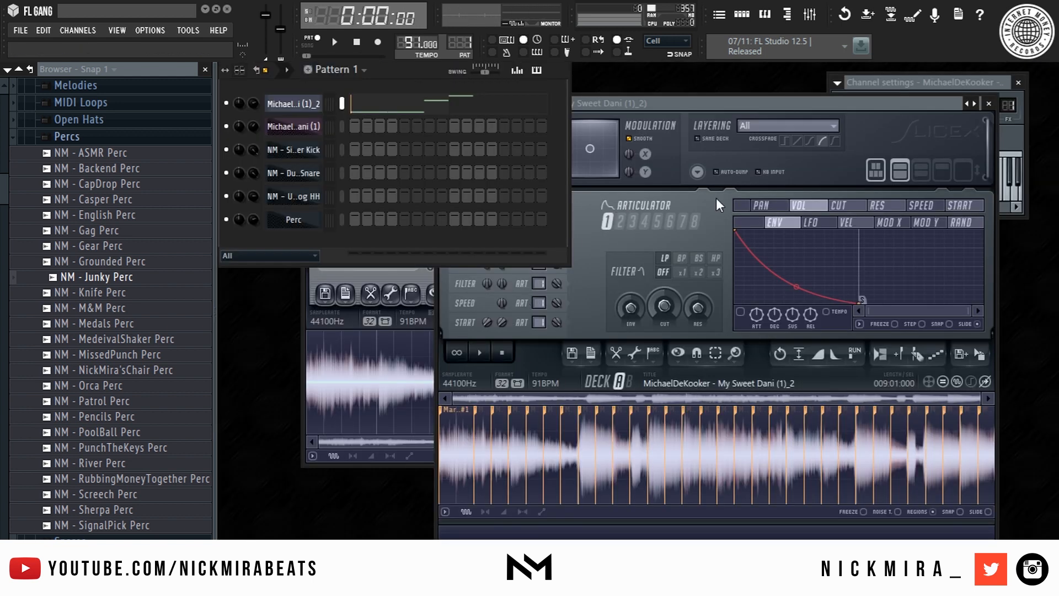
- Reshape Slicex's volume envelope so slices hold full volume before fading
left_click(705, 98)
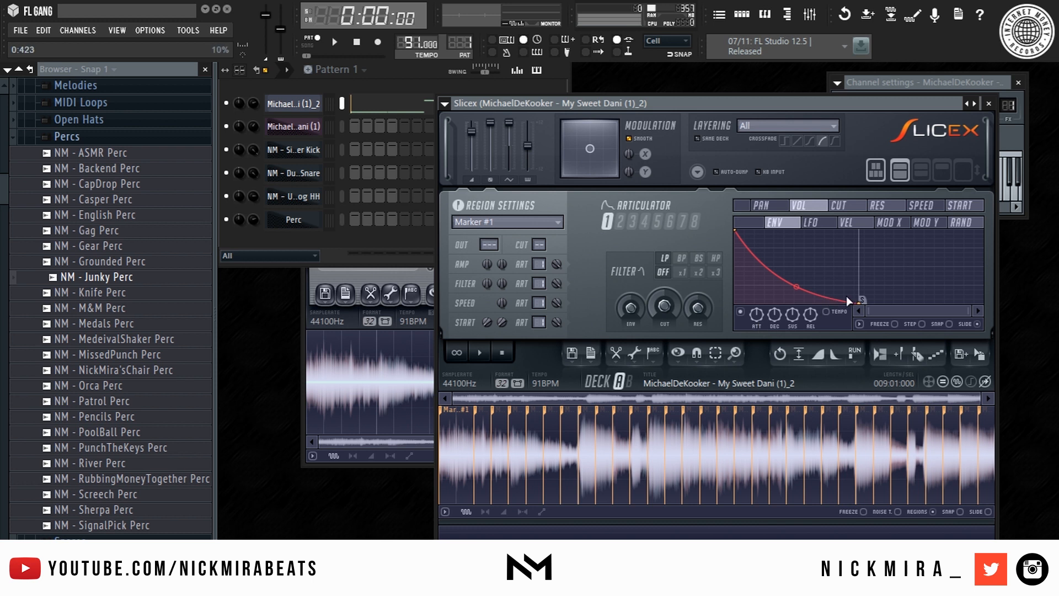
left_click_drag(861, 301, 867, 229)
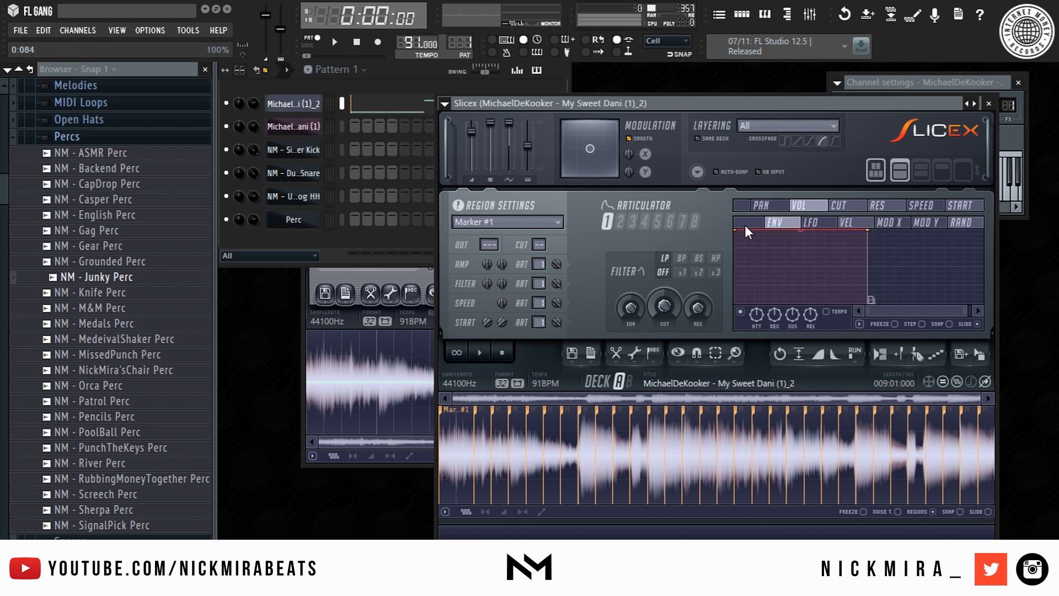
left_click_drag(742, 235, 730, 322)
right_click(748, 260)
left_click_drag(749, 261, 654, 119)
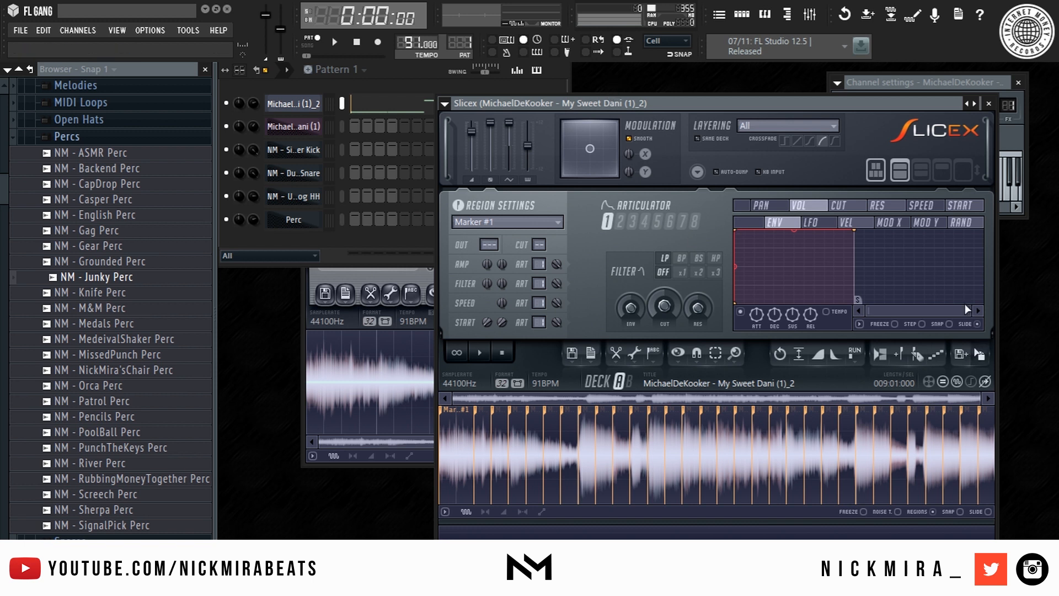
left_click_drag(968, 311, 873, 296)
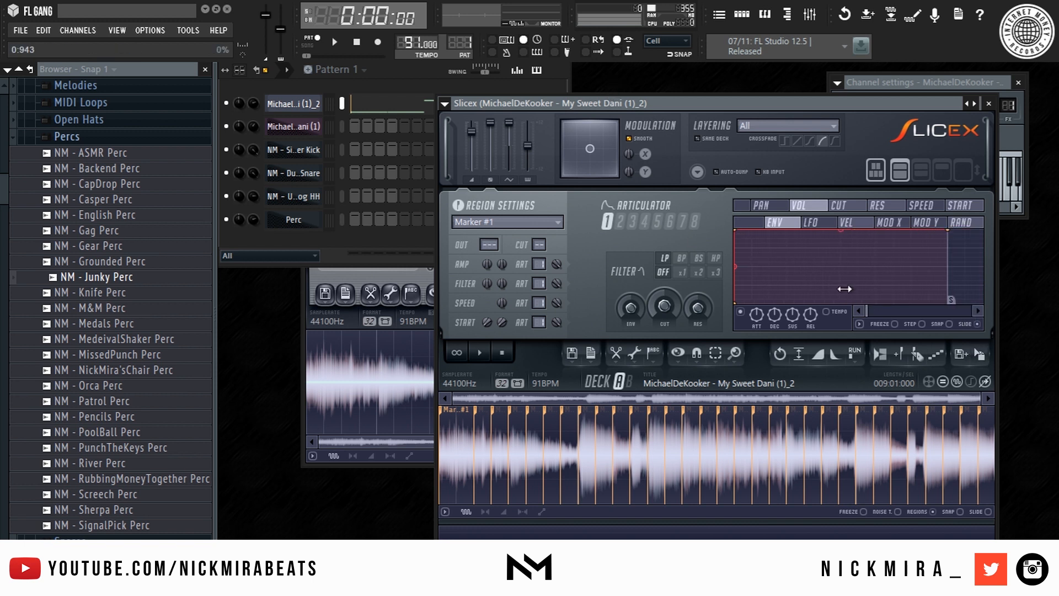
left_click_drag(738, 229, 896, 201)
- Play the slices and bring up the Slicex channel's piano roll
scroll(803, 262, "down", 6)
key("space")
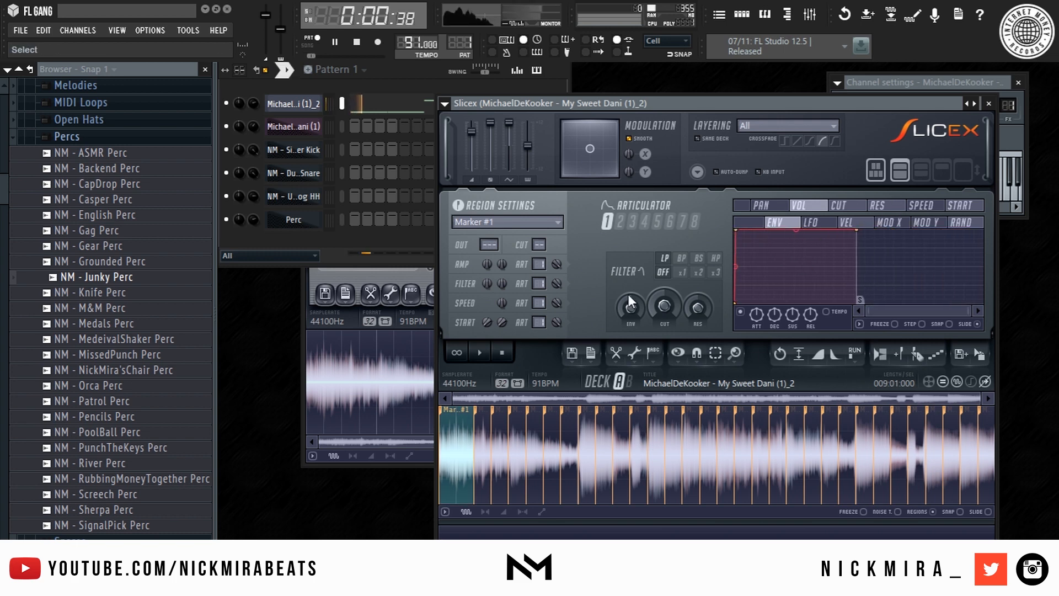
left_click(417, 105)
scroll(419, 93, "down", 5)
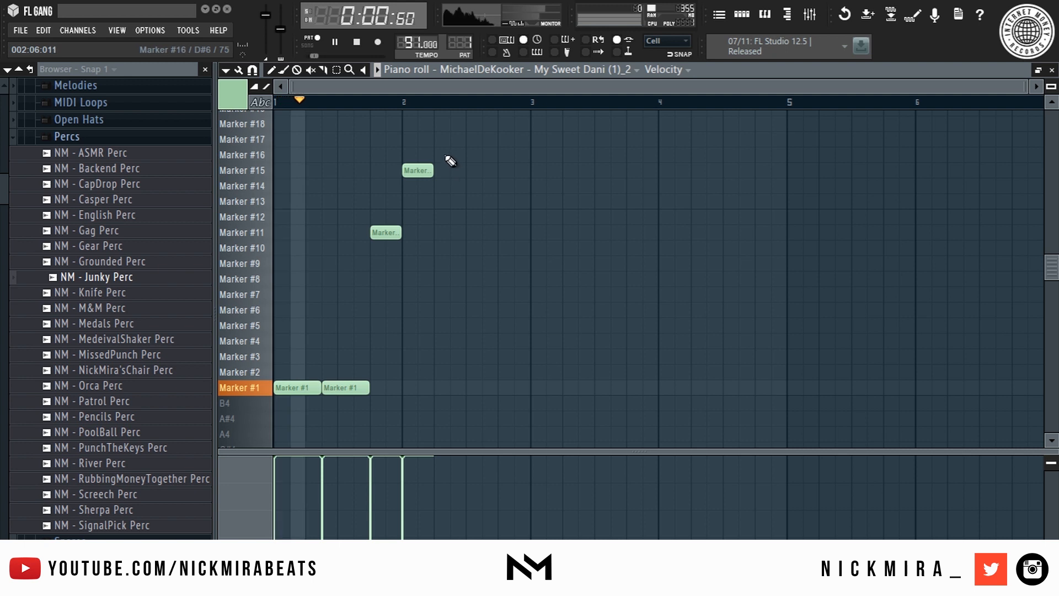
- Replace a trial Marker #17 note with a Marker #18 note
key("space")
left_click_drag(446, 157, 445, 125)
key("space")
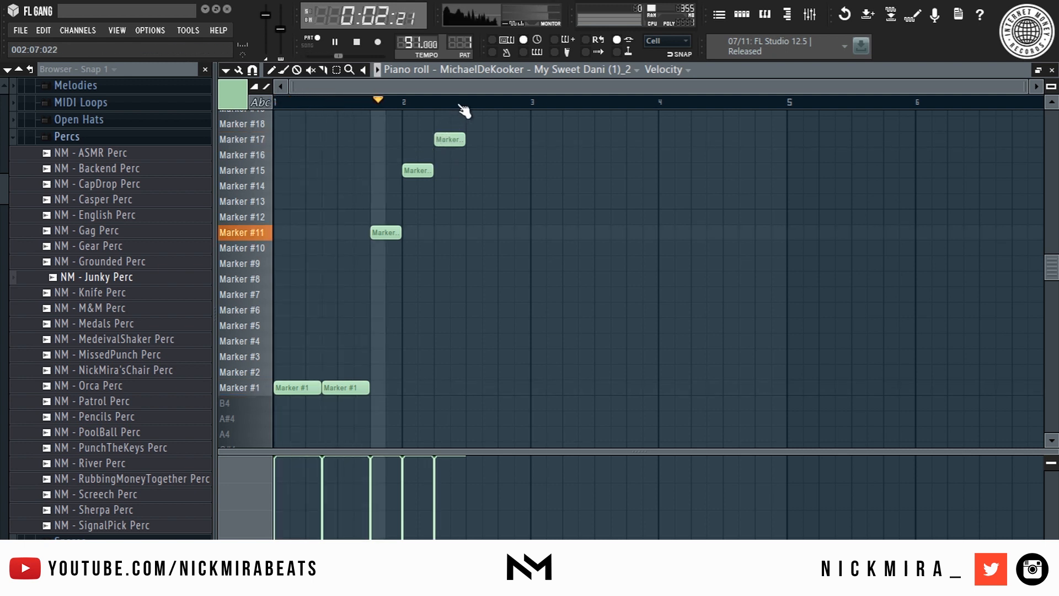
right_click(439, 138)
left_click(442, 124)
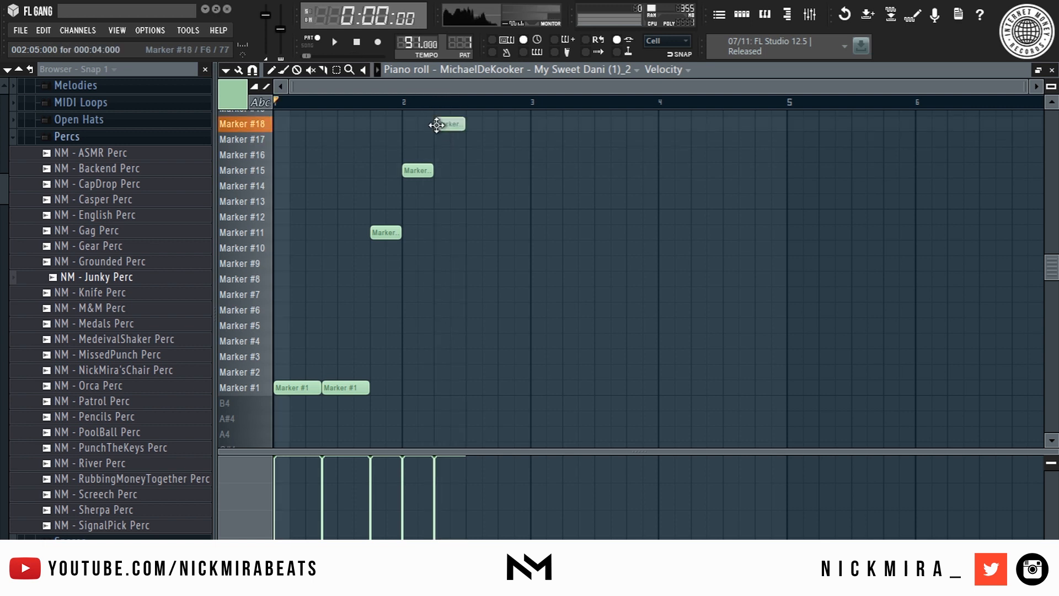
scroll(505, 203, "up", 3)
key("space")
- Add Marker #20 and Marker #21 notes near bar 2.5, auditioning from there
left_click(468, 138)
scroll(511, 187, "up", 4)
mouse_move(501, 167)
left_mouse_down()
mouse_move(500, 98)
mouse_move(521, 175)
mouse_move(499, 175)
mouse_move(493, 316)
mouse_move(511, 300)
left_mouse_up()
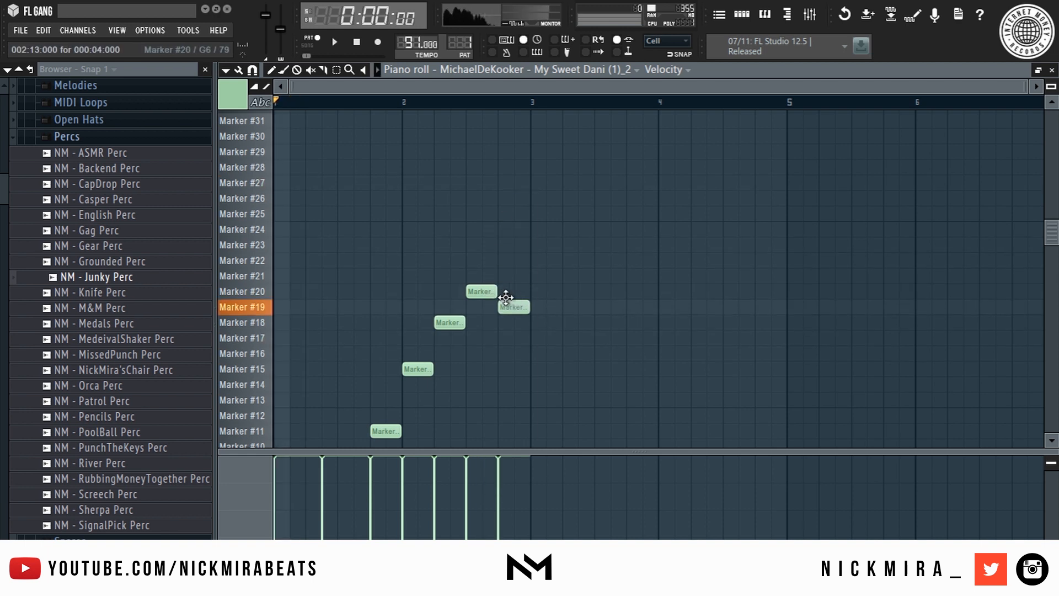
key("space")
left_click(474, 103)
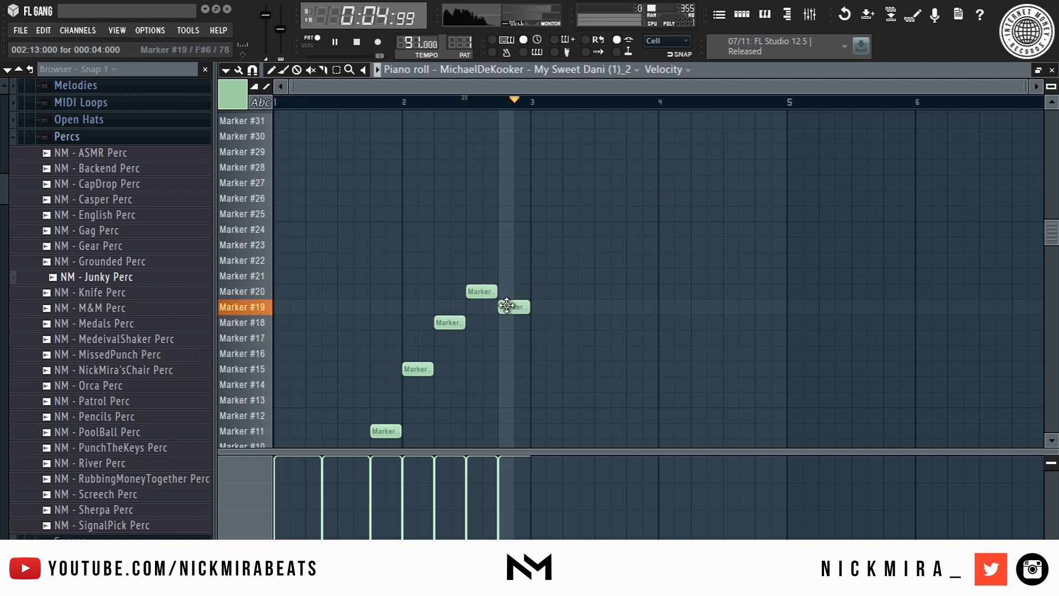
left_click_drag(506, 305, 509, 275)
key("space")
key("space")
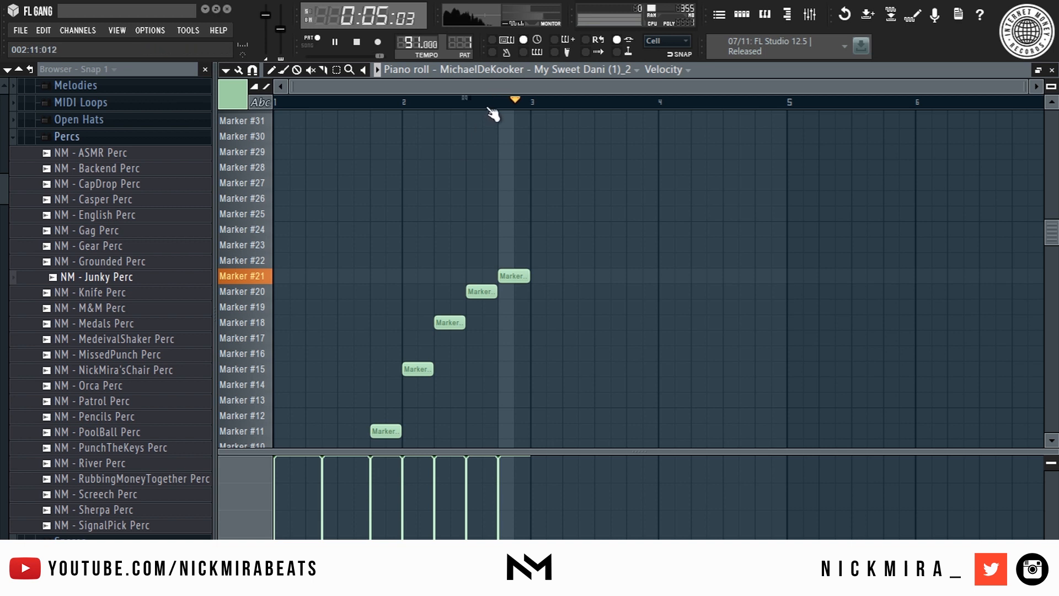
scroll(562, 238, "down", 4)
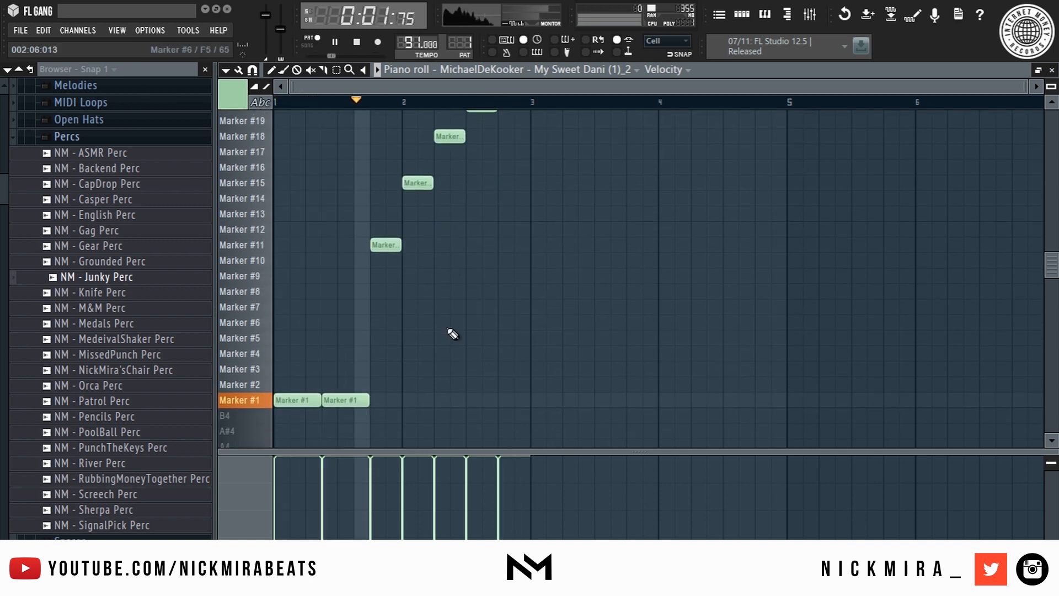
- Try a shorter second Marker #1 note plus a third, then restore its length
left_click_drag(368, 399, 349, 397)
left_click(359, 399)
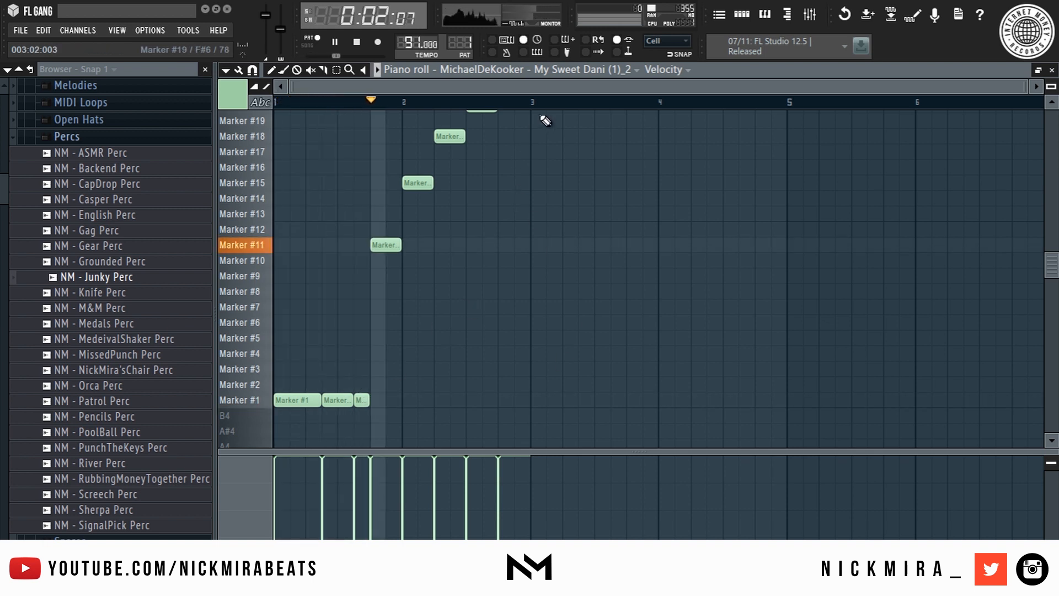
right_click(362, 400)
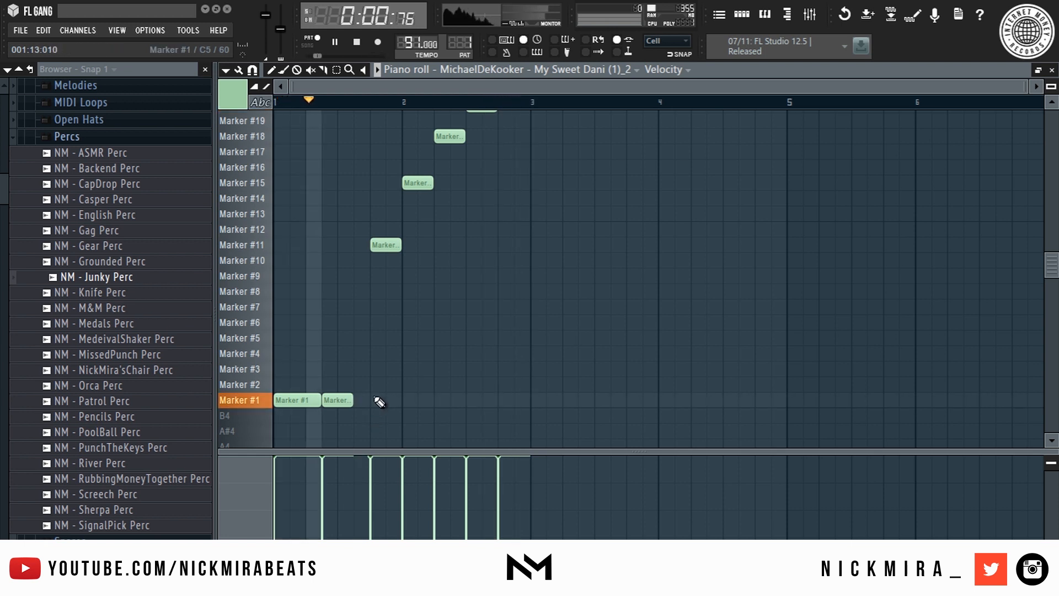
key("ctrl+l")
key("space")
key("space")
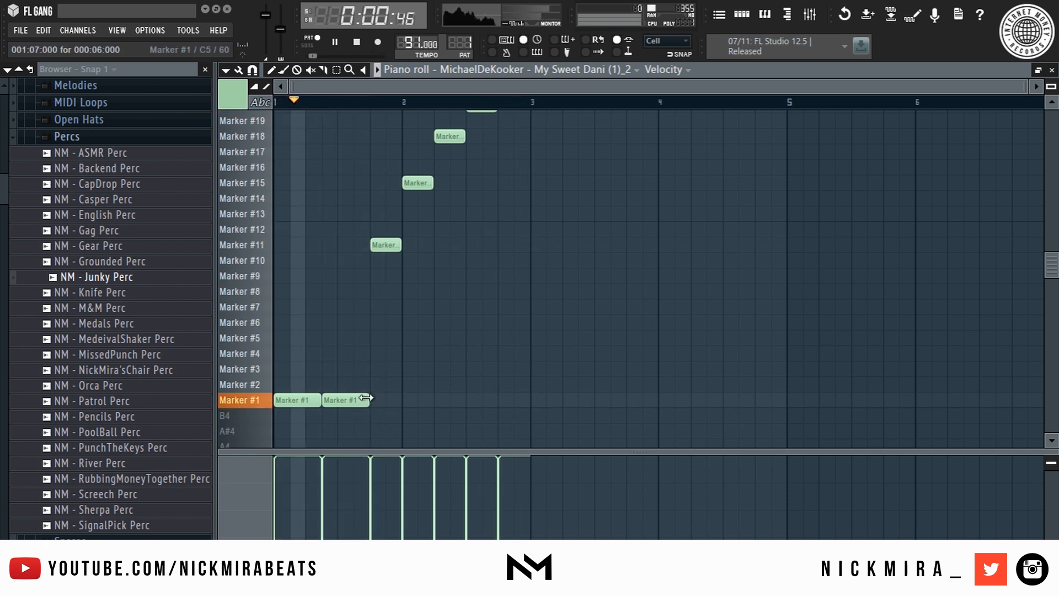
- Copy all the pattern's notes into bars 3–4 and close the piano roll
key("ctrl+b")
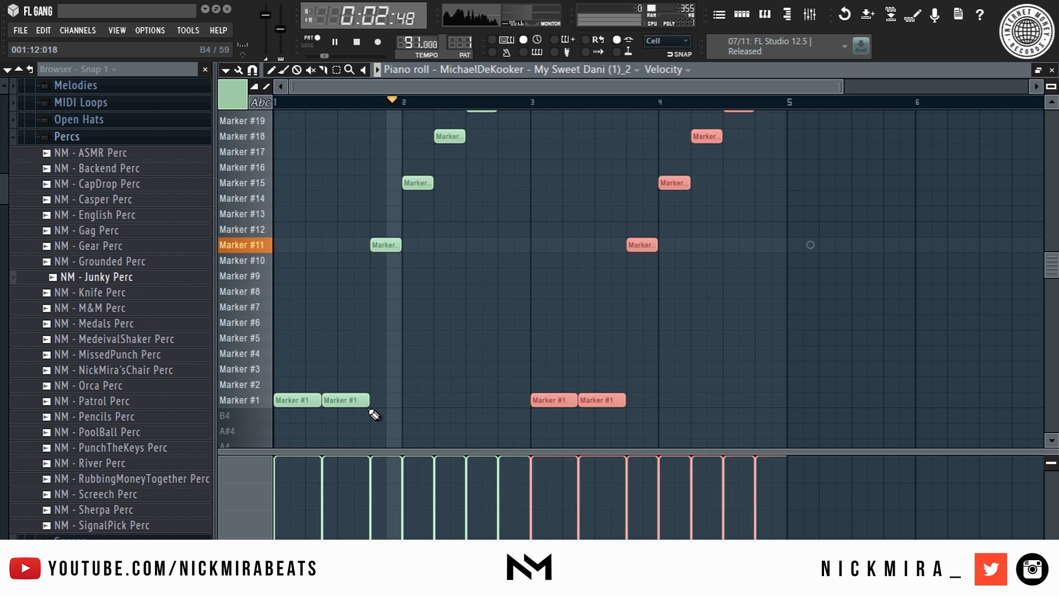
left_click(591, 194)
key("space")
key("space")
key("space")
key("Escape")
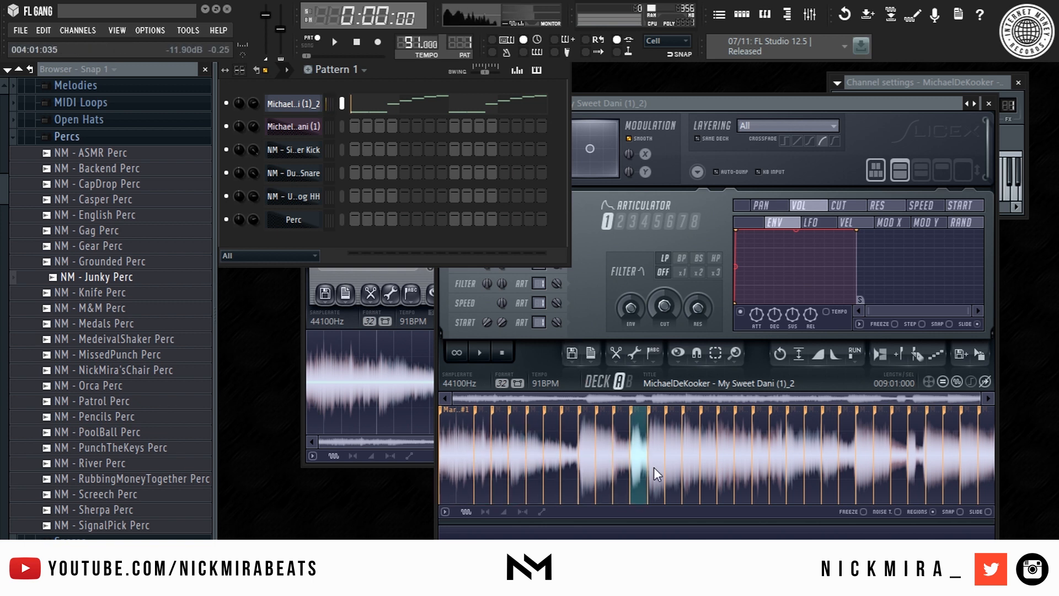
- Switch to Pattern 3 and back to Pattern 1, then preview a Slicex slice with playback
key("F4")
key("1")
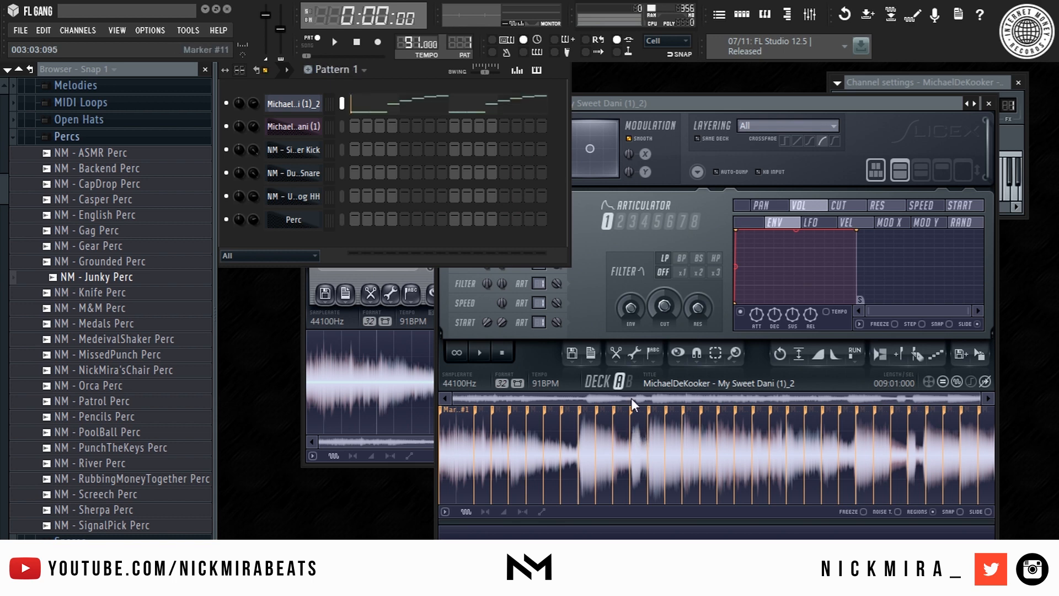
left_click(631, 413)
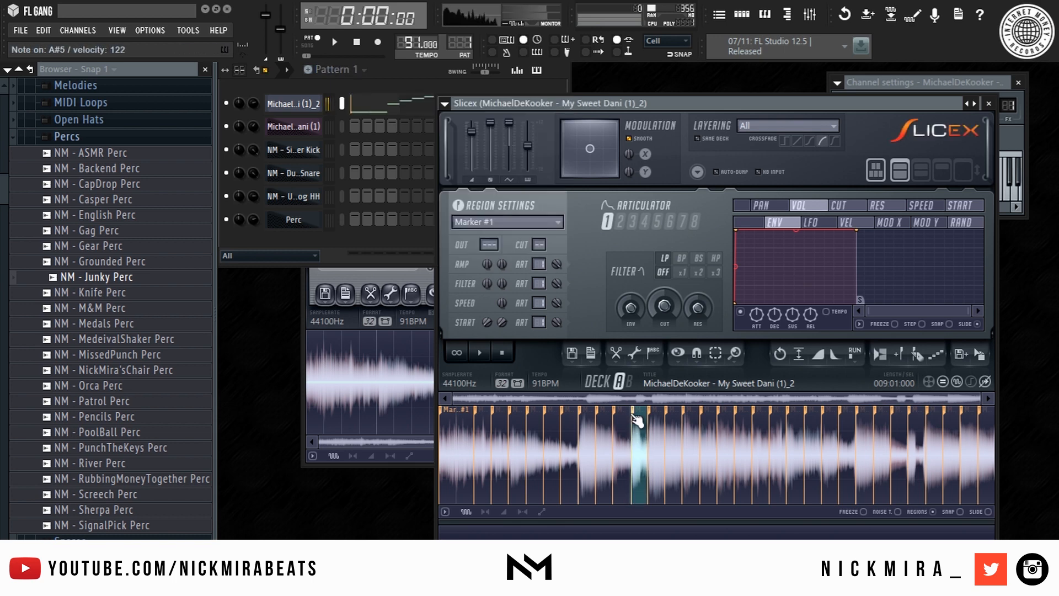
left_click(380, 105)
key("space")
scroll(382, 106, "down", 5)
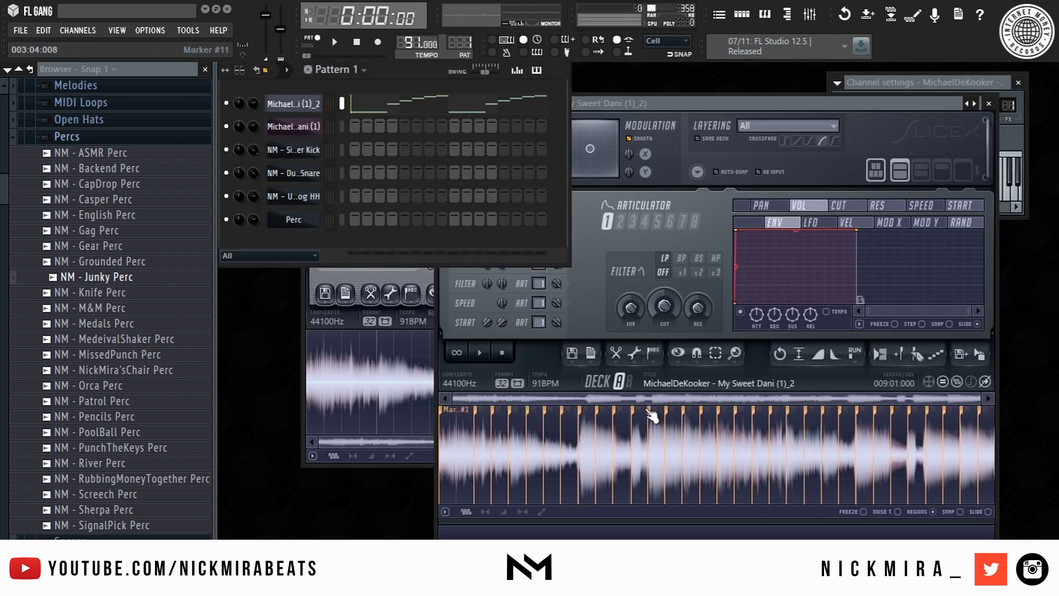
- Delete a Slicex slice marker and reopen the sliced melody's piano roll
right_click(652, 395)
left_click(666, 397)
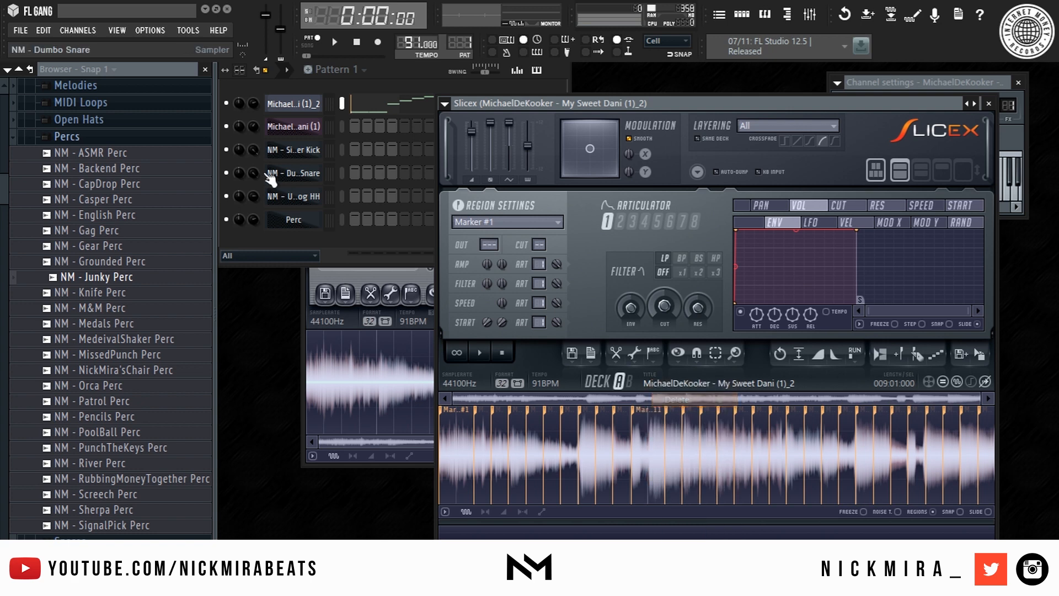
left_click(317, 237)
key("space")
left_click(408, 106)
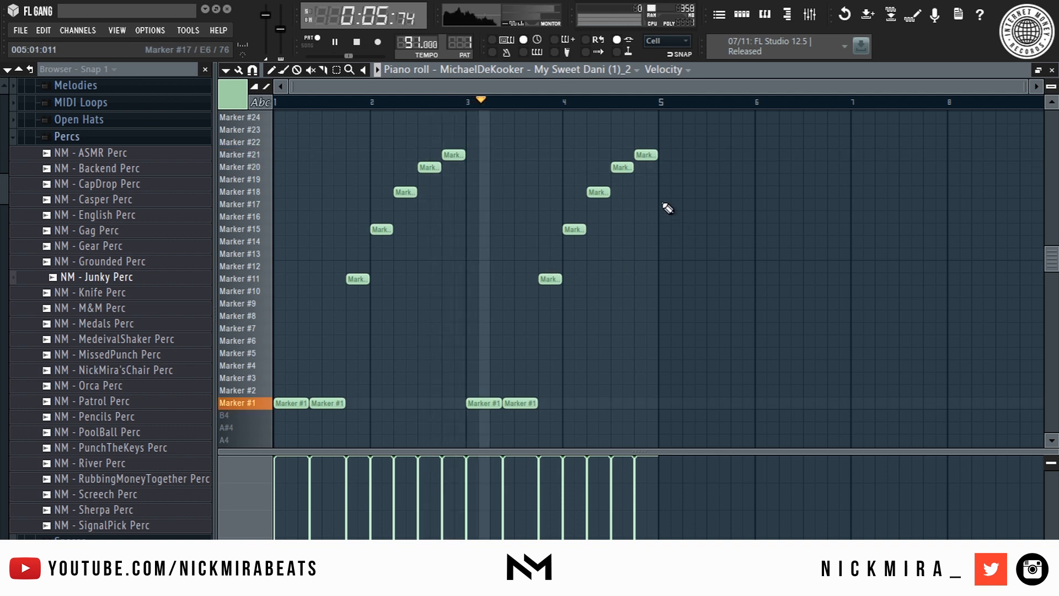
- Duplicate the melody into bars 5–8 and move the four Marker #15 notes to Marker #14
key("ctrl+b")
scroll(638, 126, "down", 2)
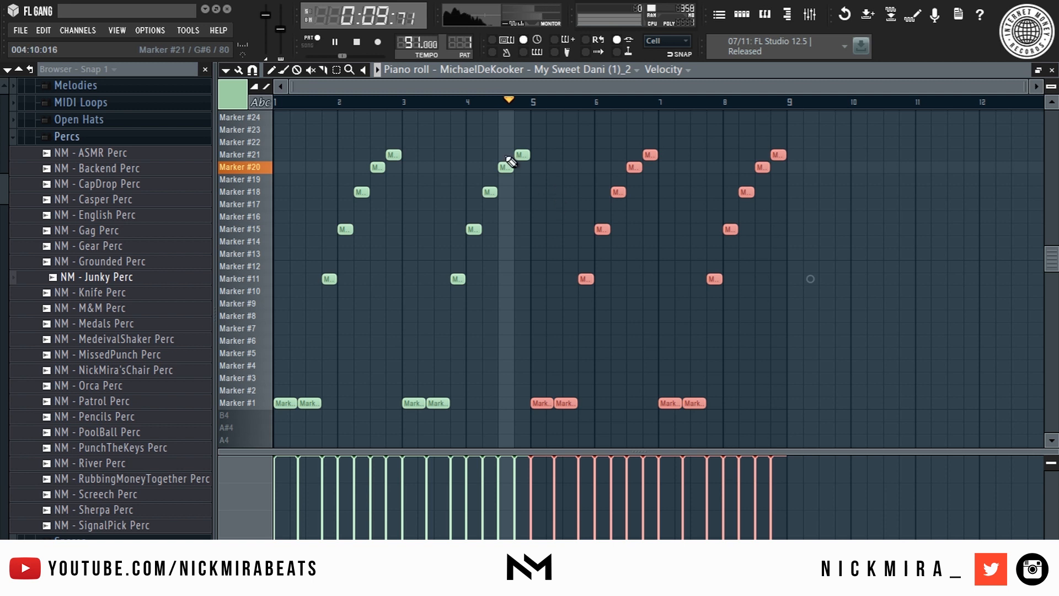
left_click(271, 227, "ctrl")
key("shift+Down")
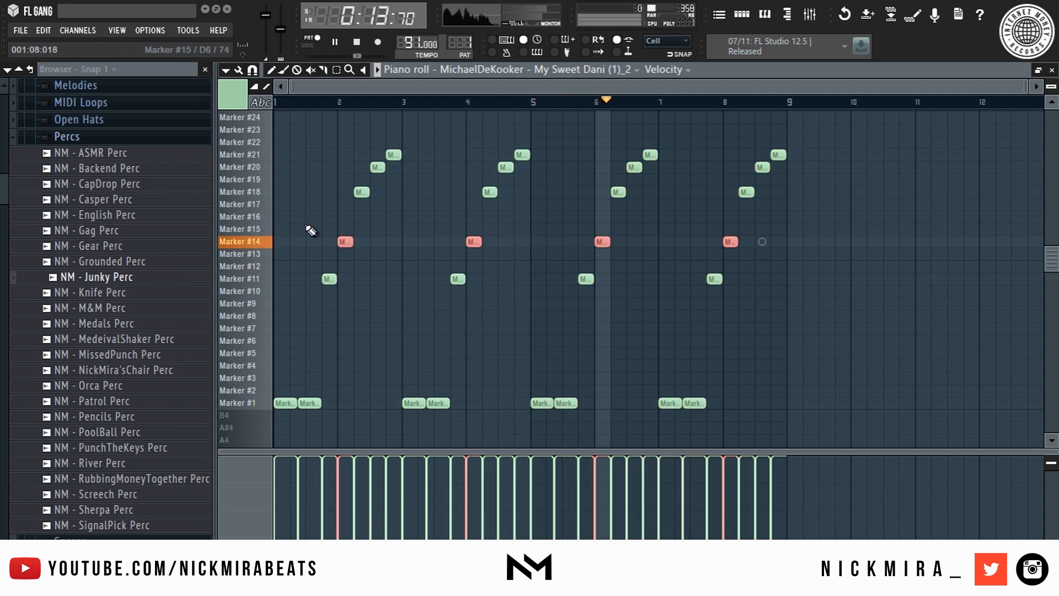
key("ctrl+d")
- Shift the twelve upper notes down one slice
left_click_drag(337, 126, 273, 117)
key("ctrl+d")
key("shift+Down")
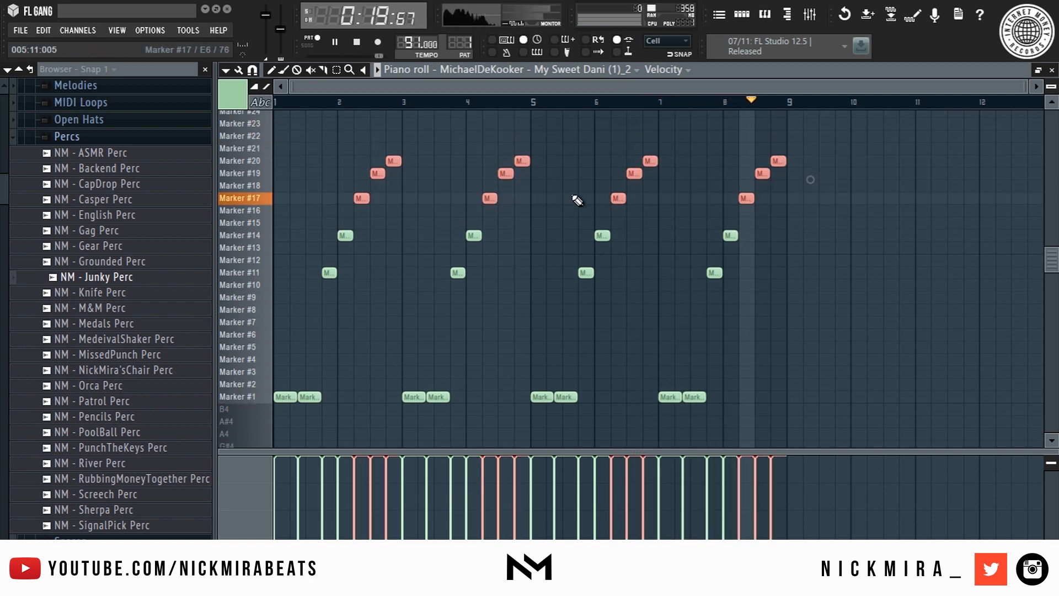
key("ctrl+d")
- Stop playback and delete the rising notes in bars 8–9
scroll(783, 108, "up", 3)
key("space")
left_click(654, 102)
mouse_move(839, 155)
left_mouse_down()
mouse_move(690, 350)
mouse_move(671, 345)
left_mouse_up()
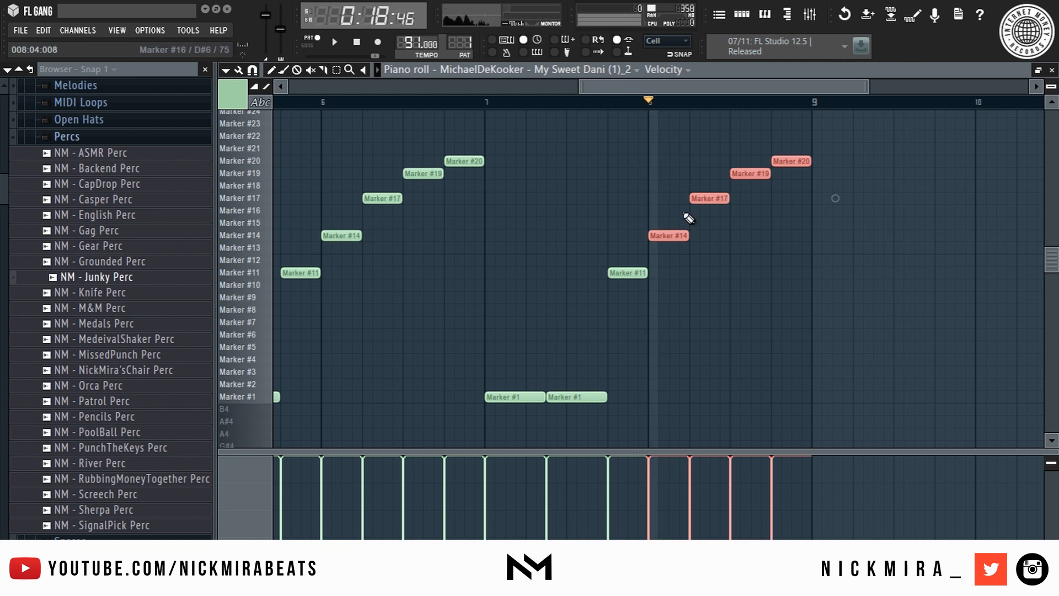
key("Delete")
- Sketch notes at bar 8 on Marker #28, #29 and #25, then remove the #29 note
scroll(656, 243, "up", 3)
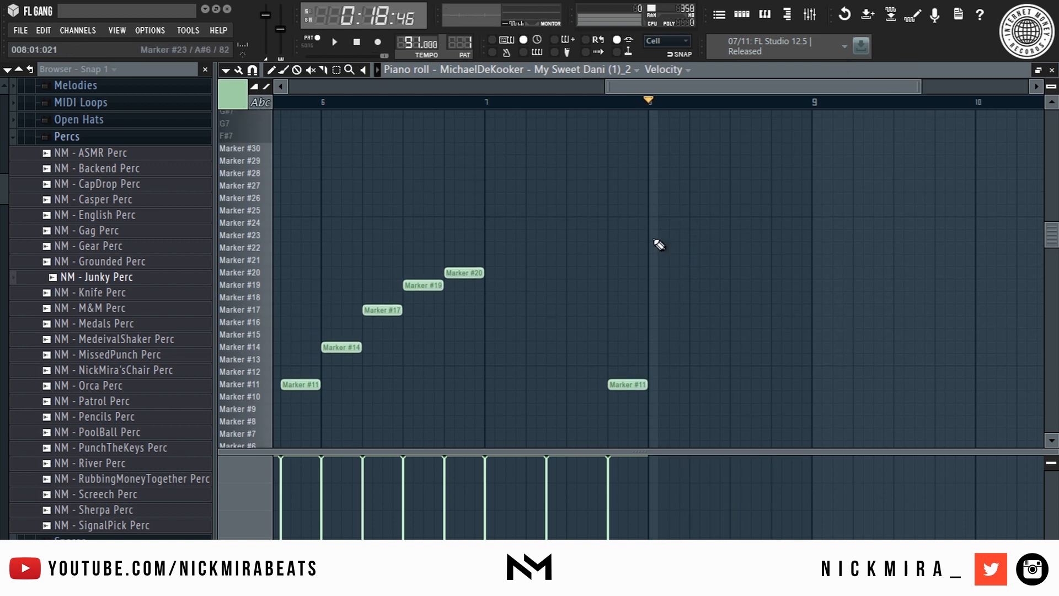
left_click(649, 174)
left_click_drag(697, 150, 698, 161)
left_click(789, 198)
mouse_move(789, 198)
left_mouse_down()
mouse_move(734, 198)
mouse_move(739, 210)
left_mouse_up()
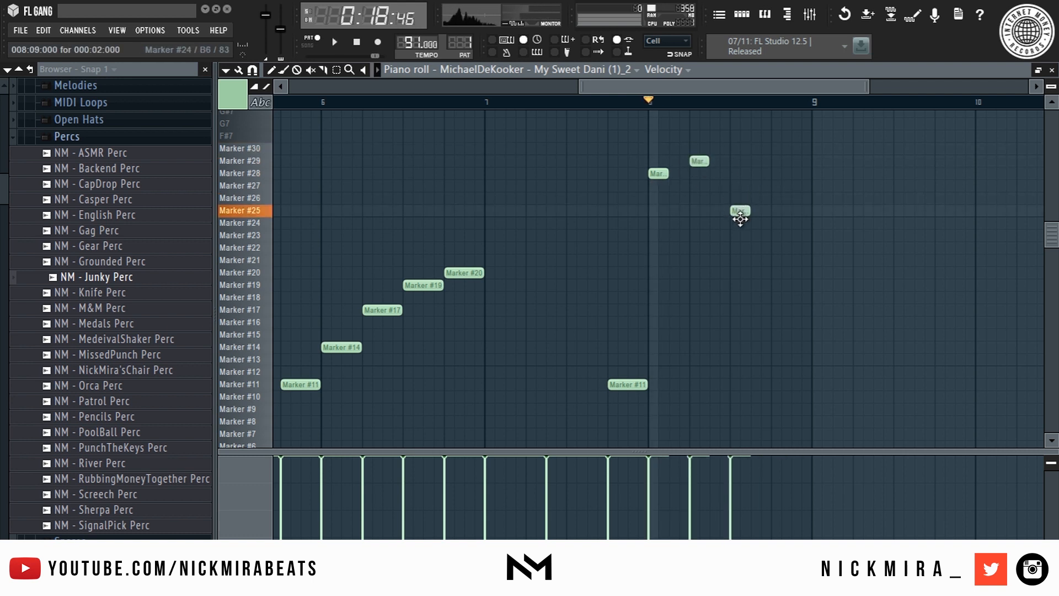
left_click(760, 210)
left_click_drag(797, 186, 795, 222)
key("space")
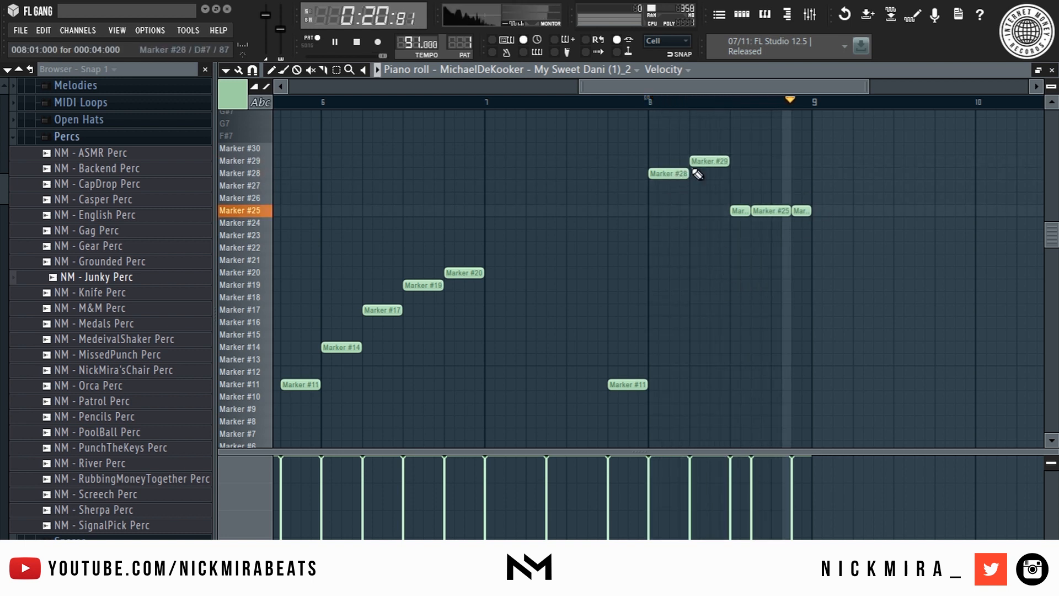
right_click(708, 160)
key("space")
- Add two short Marker #22 slices at bar 8, playing from bar 8 to check
left_click(696, 186)
left_click_drag(697, 187, 699, 248)
key("space")
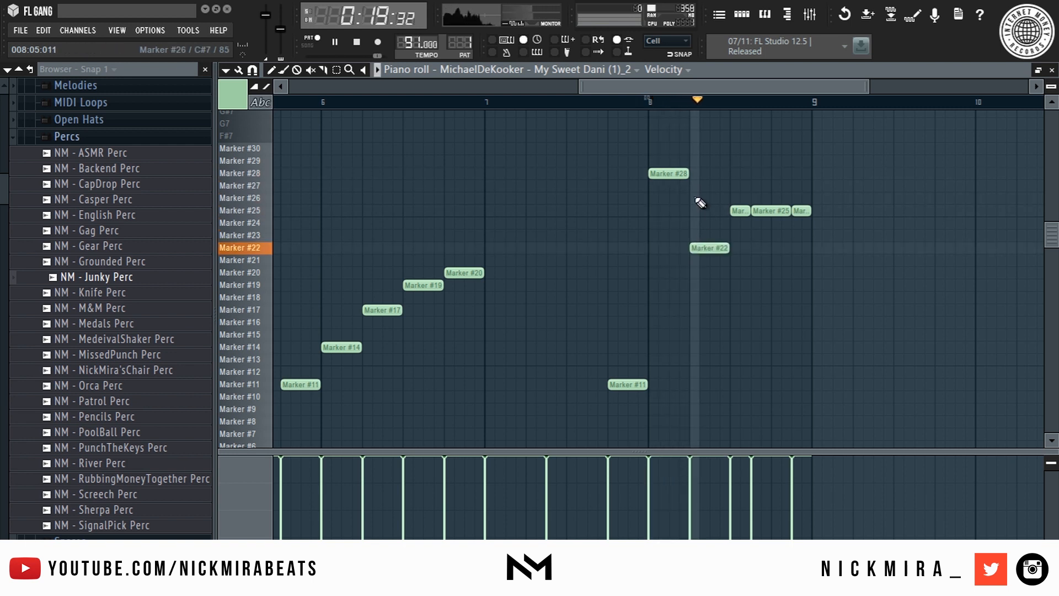
key("space")
left_click(661, 247)
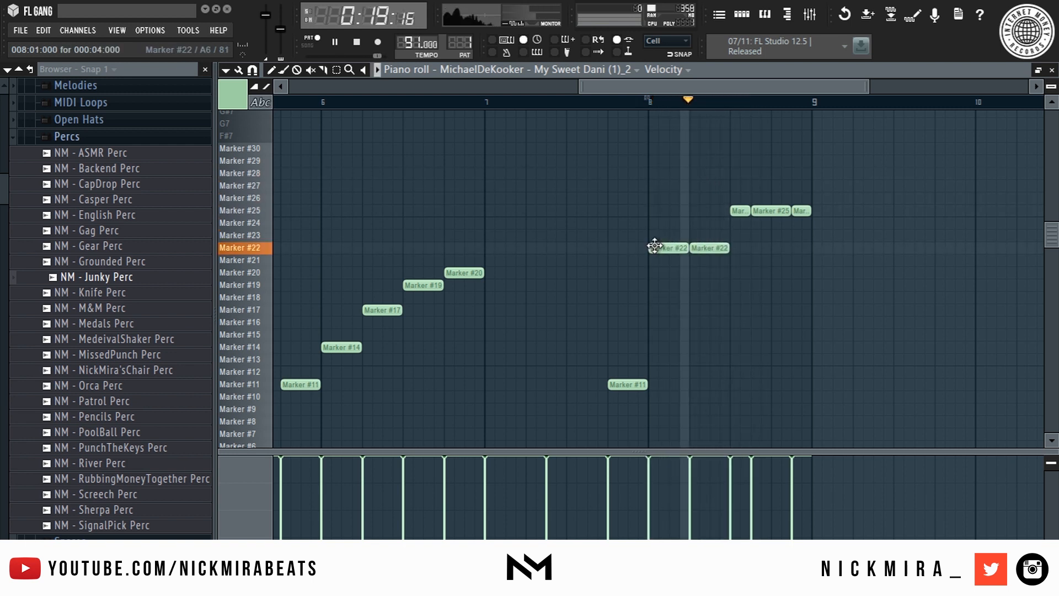
key("space")
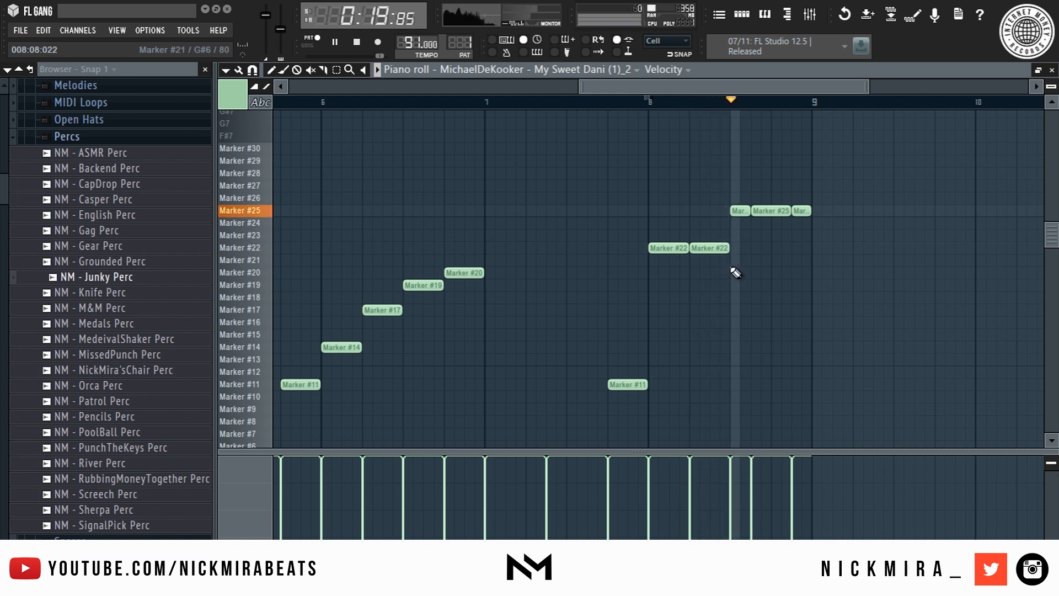
key("space")
- Move the new slice up to Marker #23, audition it, and return the song position to the start
left_click_drag(696, 246, 691, 235)
key("space")
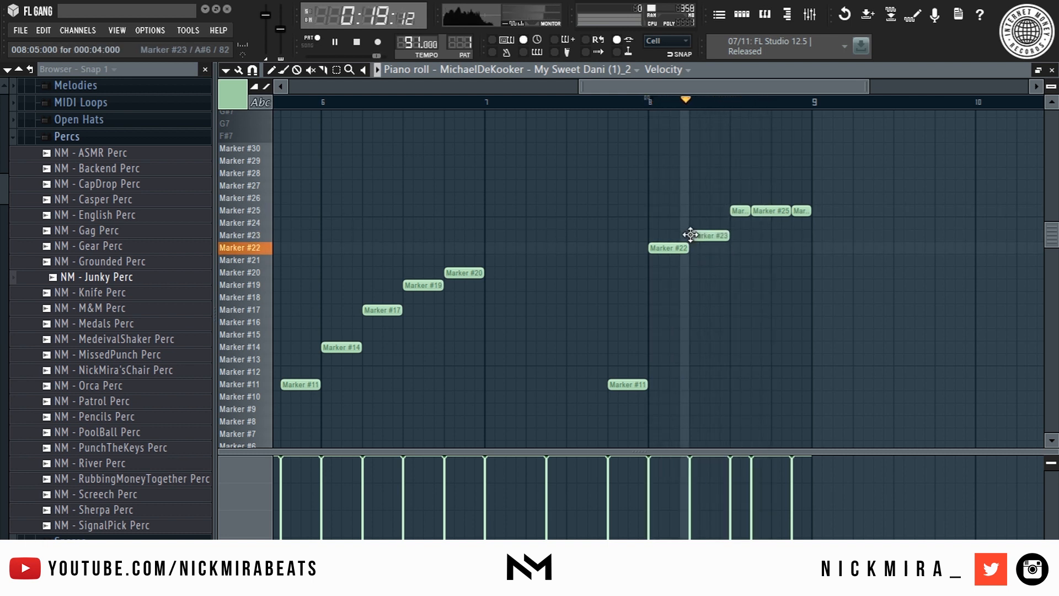
key("space")
scroll(688, 113, "down", 4)
left_click_drag(684, 107, 205, 157)
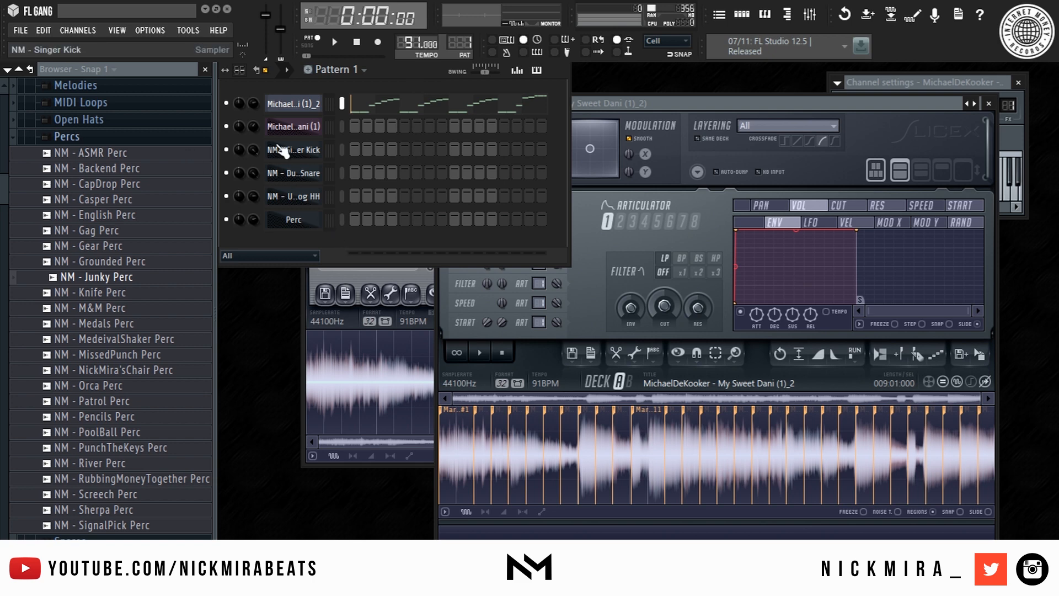
- Put Dumbo Snare hits on steps 5 and 13 and audition the pattern
left_click(314, 156)
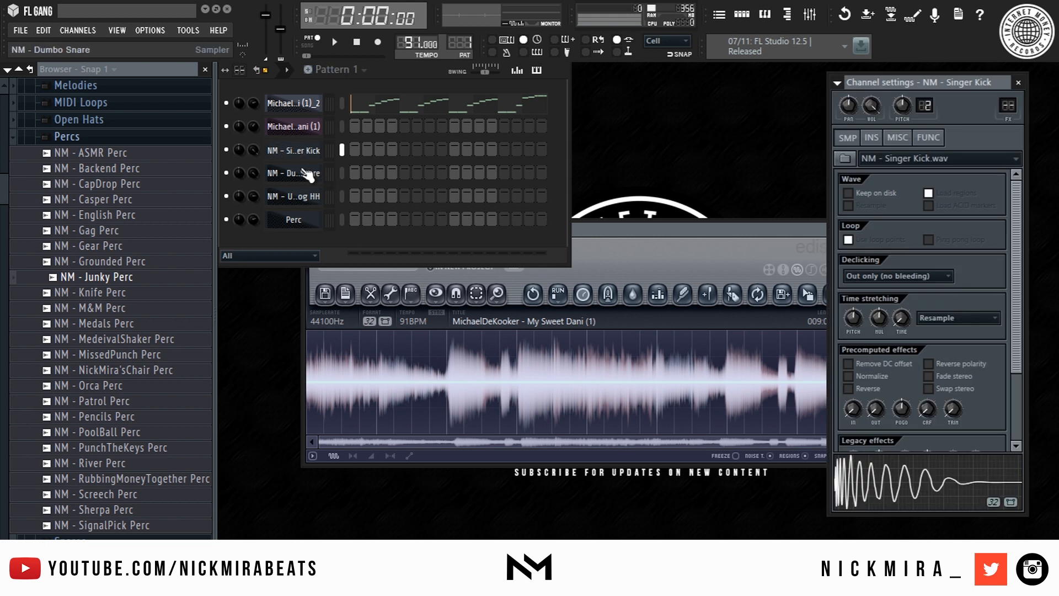
left_click(308, 174)
key("space")
left_click(404, 172)
left_click(503, 172)
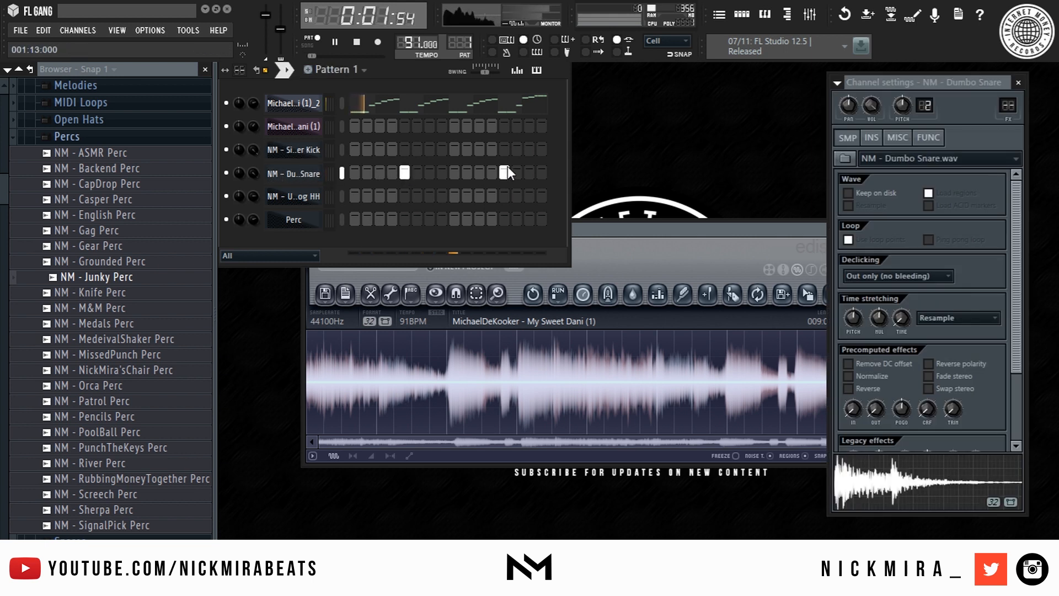
left_click(516, 70)
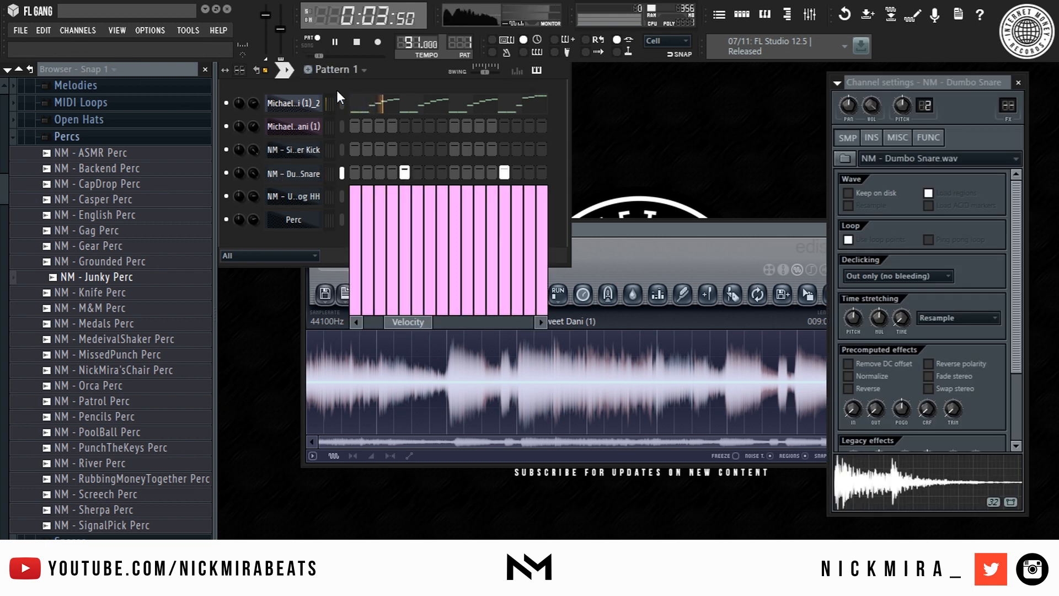
key("space")
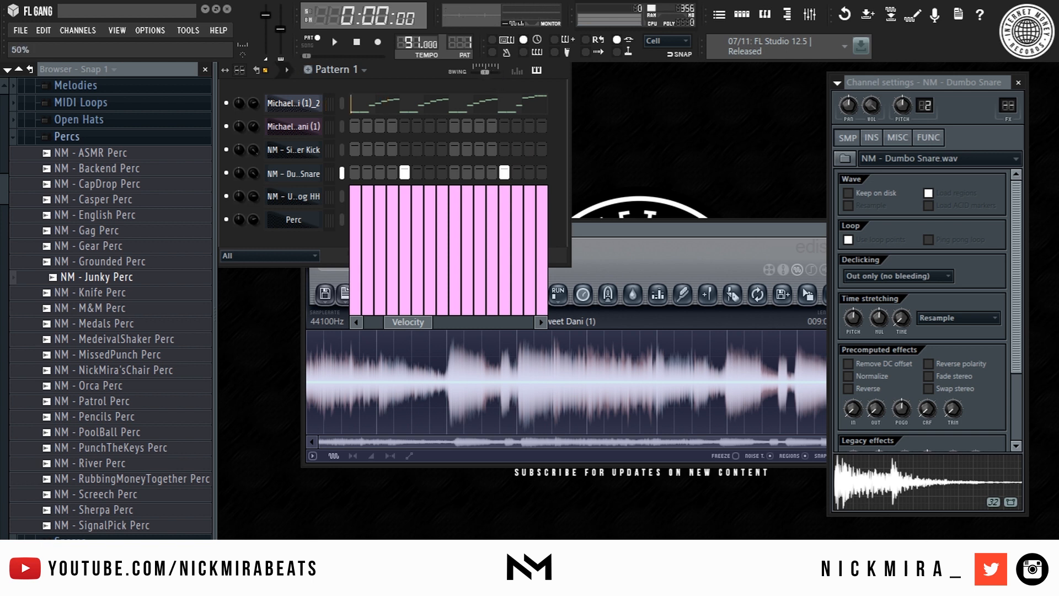
key("space")
left_click(280, 180)
left_click(280, 179)
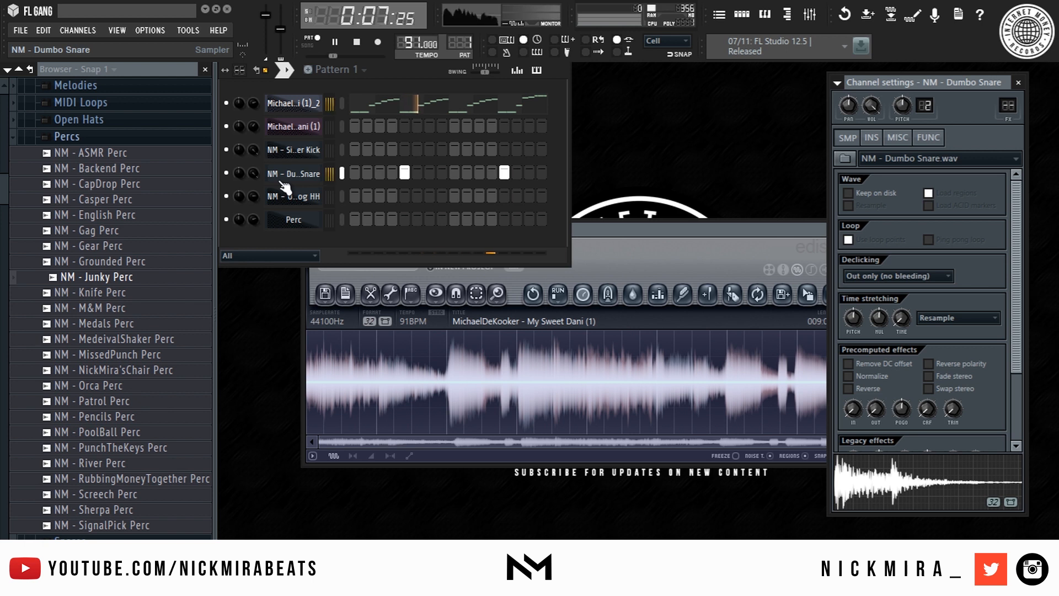
key("space")
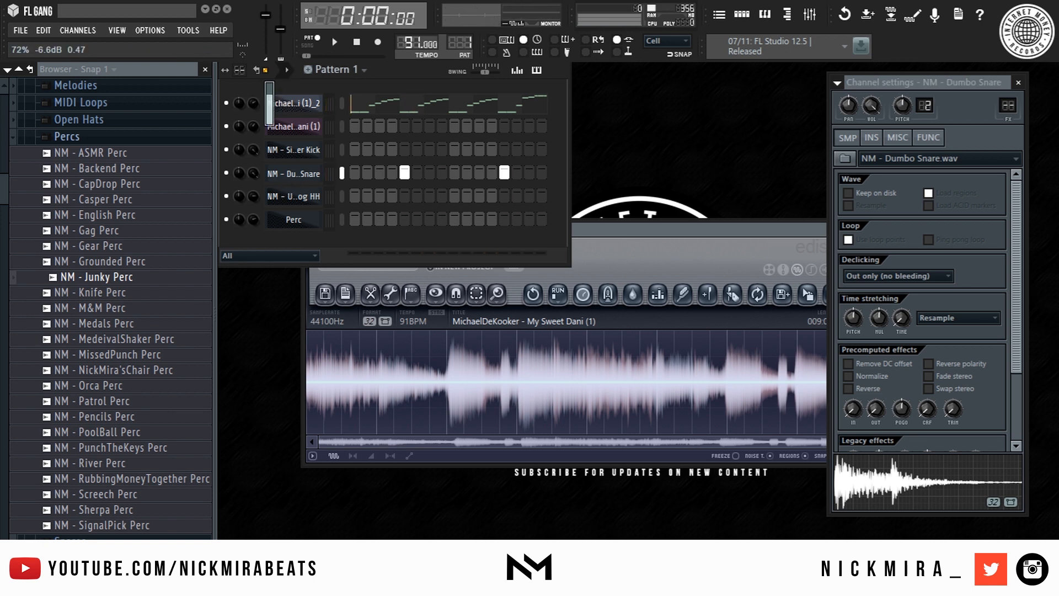
key("space")
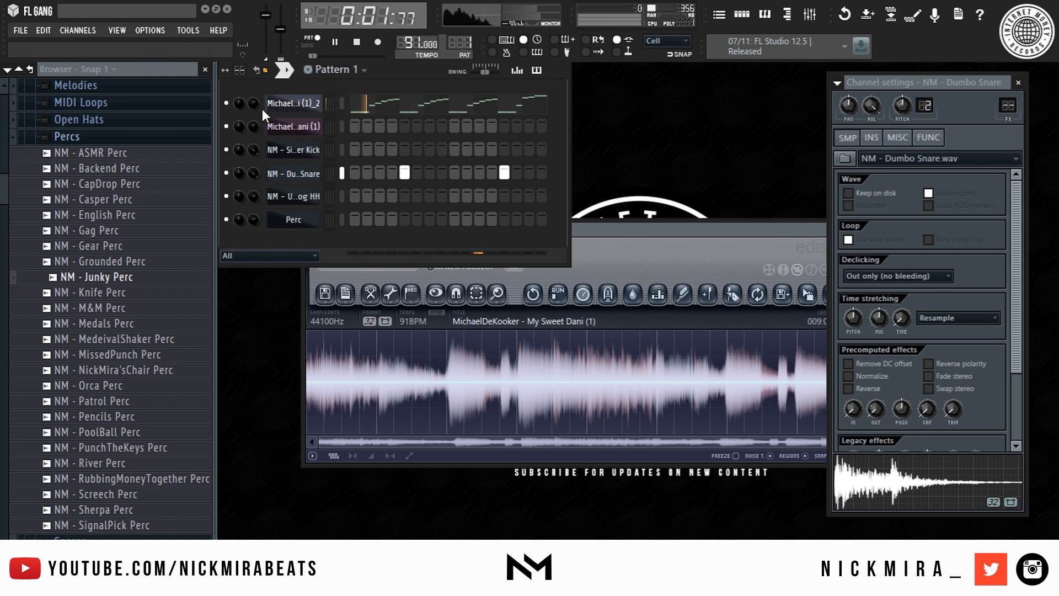
- Add a Singer Kick hit on step 1 and set its step velocities to maximum
left_click(353, 150)
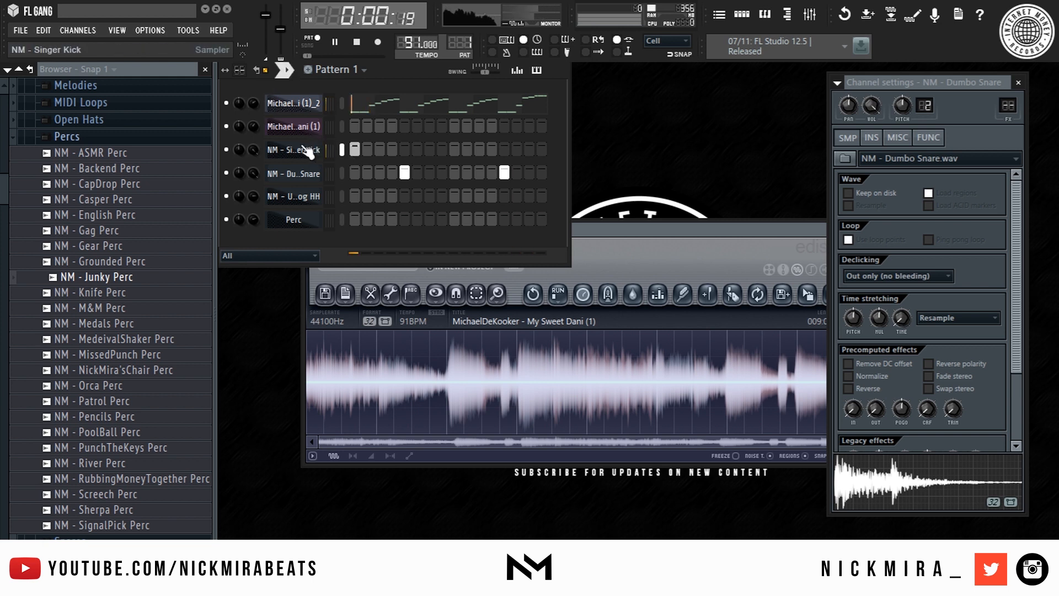
key("space")
left_click(302, 157)
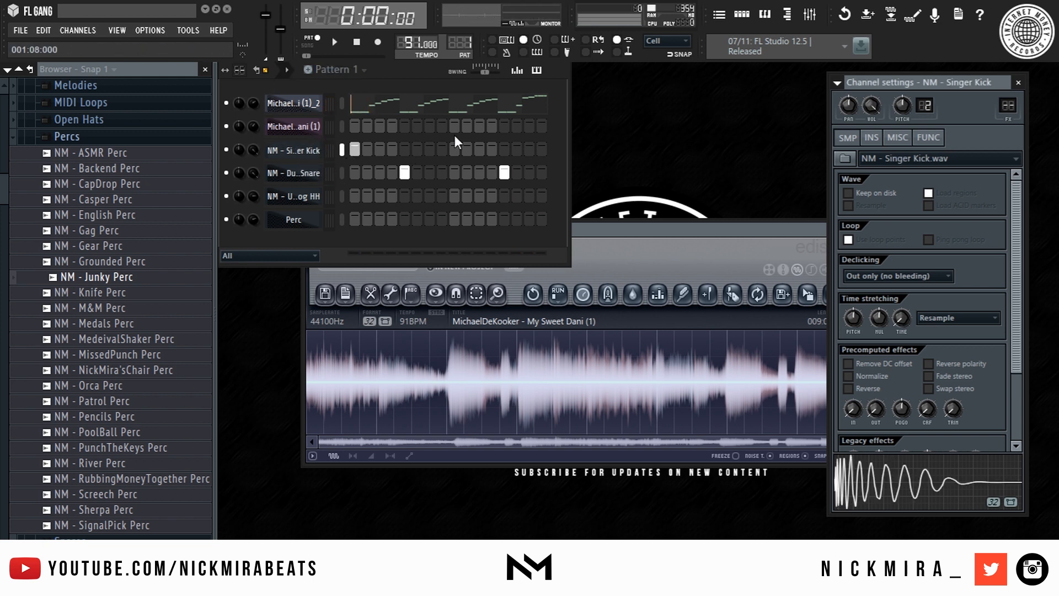
left_click(521, 69)
left_click_drag(422, 220, 366, 155)
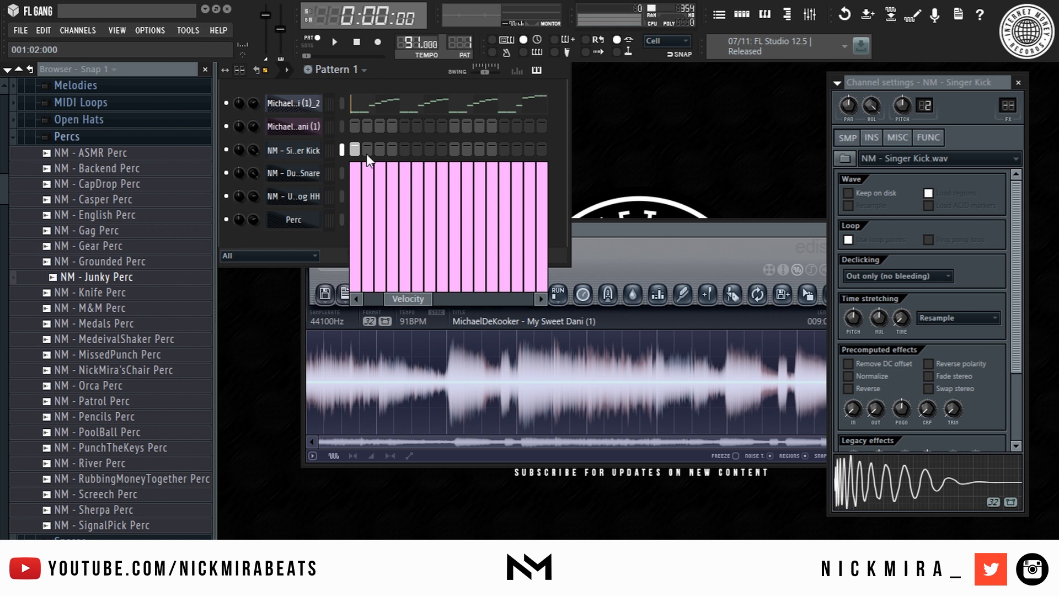
- Send the Singer Kick pattern to the piano roll, shorten notes to one step, add a bar-1 kick
right_click(308, 147)
left_click(368, 149)
key("space")
key("shift+d")
key("space")
left_click(270, 277)
key("space")
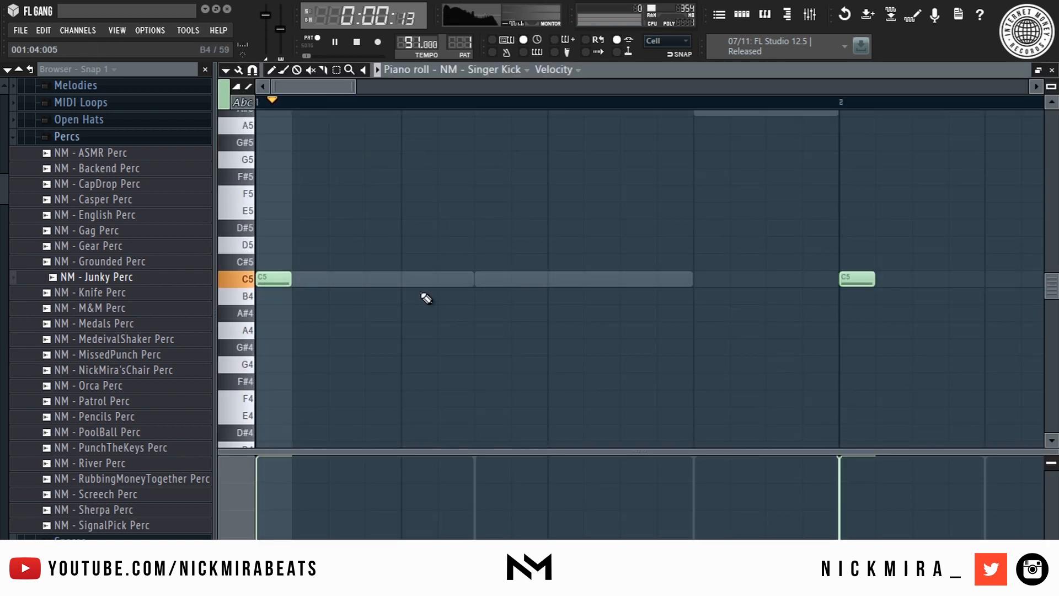
- Add extra kick notes in bars 1 and 2 and audition them
left_click(495, 279)
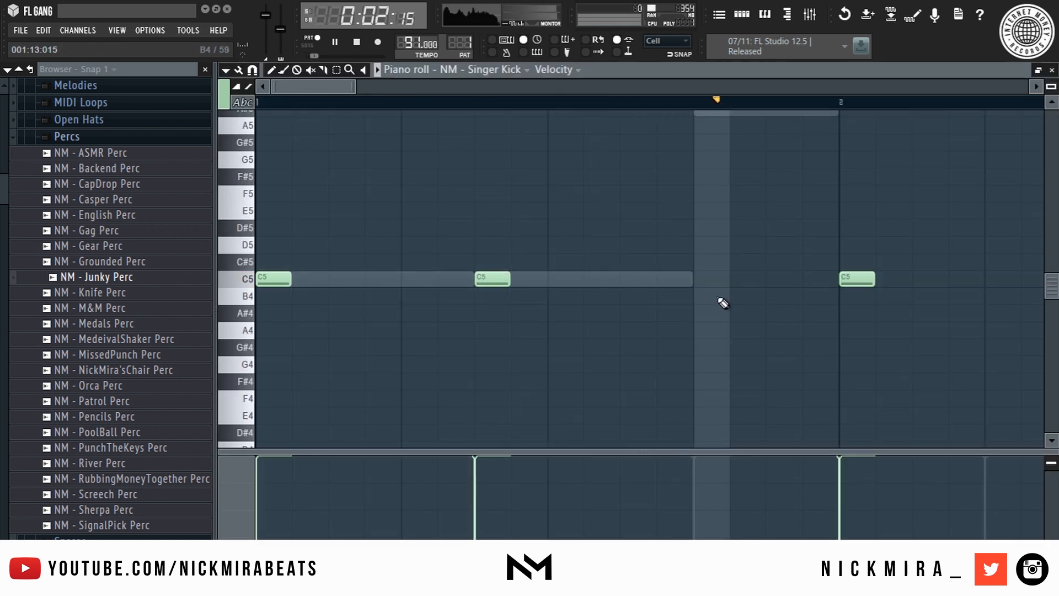
scroll(667, 91, "down", 5)
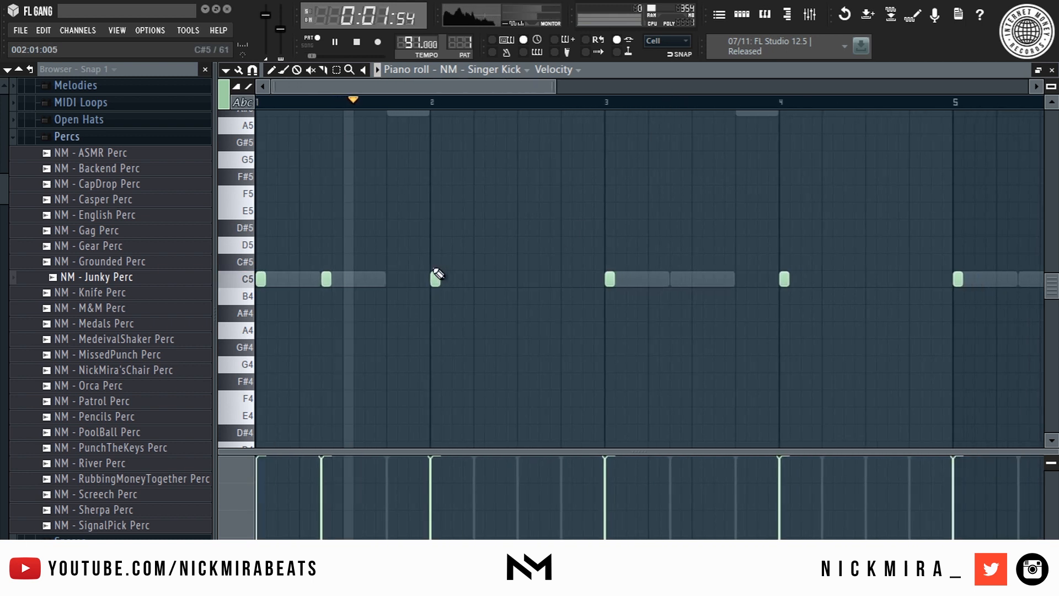
left_click(500, 279)
key("space")
left_click(545, 279)
key("space")
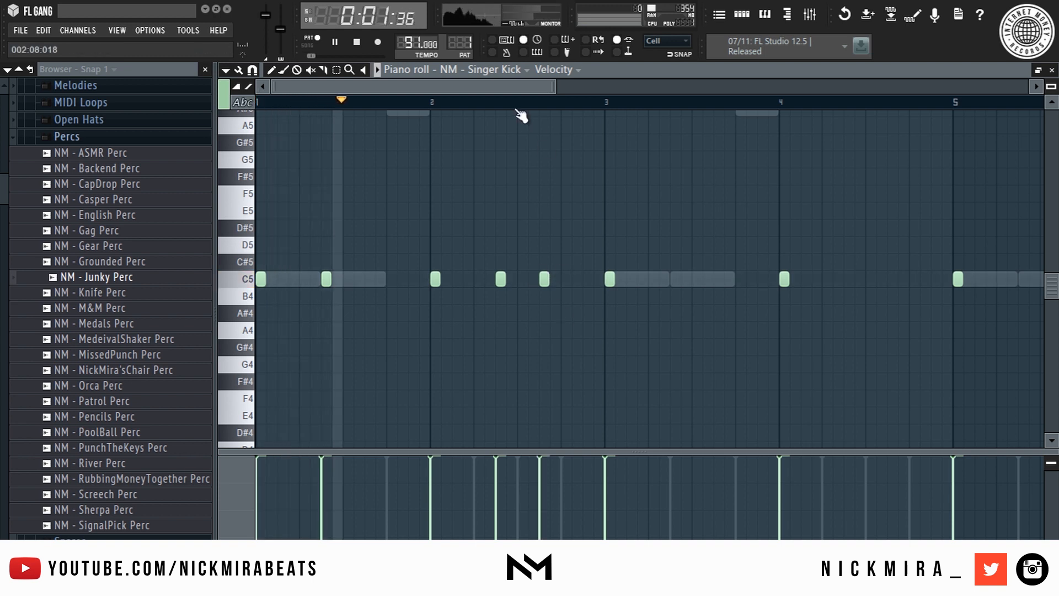
key("space")
left_click(520, 101)
- Copy a kick note just before its neighbour, nudge it later and adjust its velocity
scroll(520, 101, "up", 3)
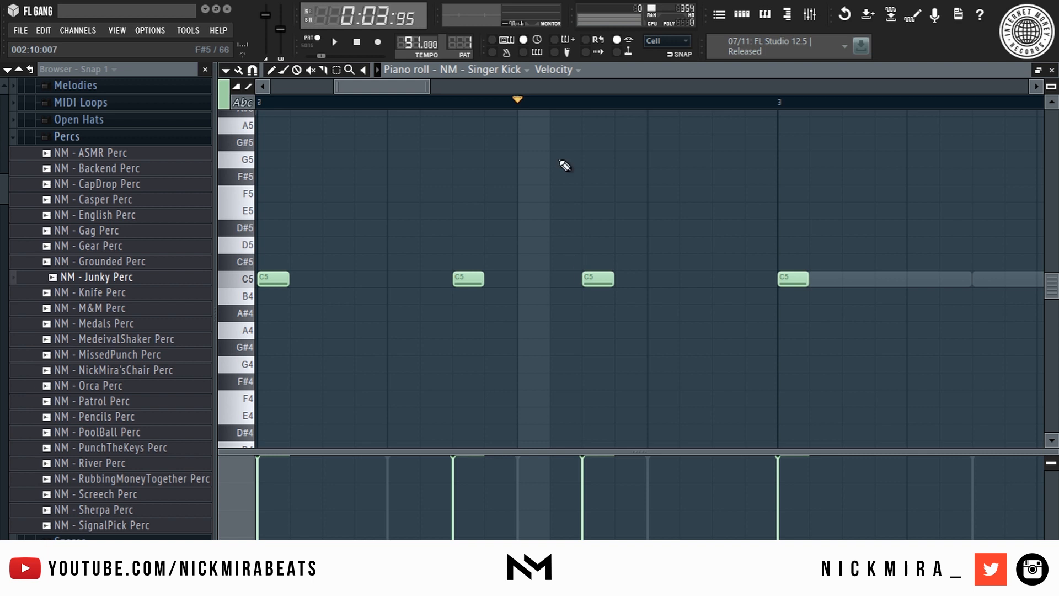
scroll(582, 102, "up", 2)
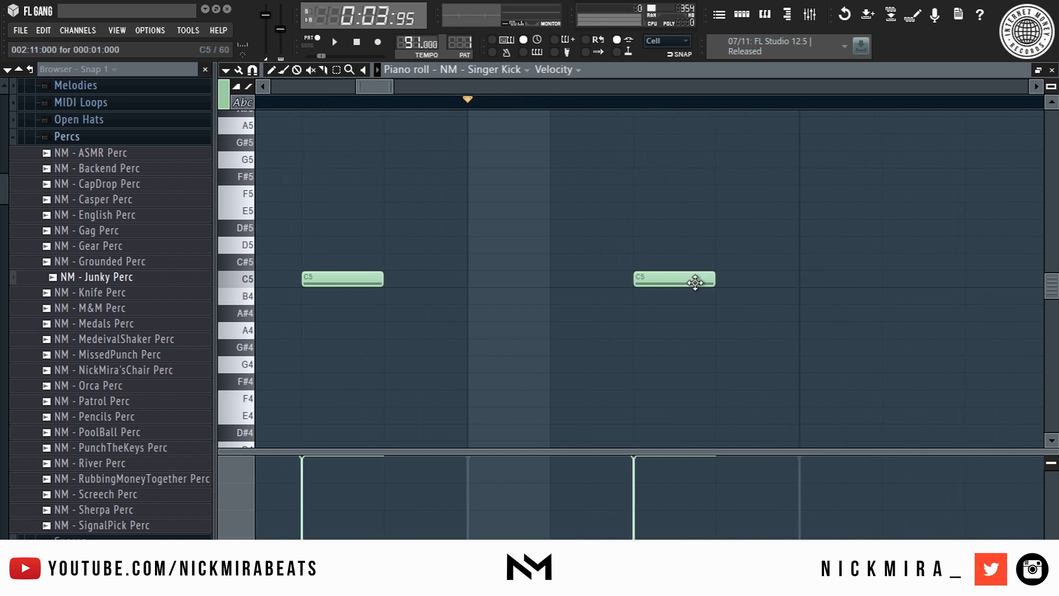
mouse_move(691, 280)
left_mouse_down()
mouse_move(554, 237)
mouse_move(583, 239)
mouse_move(540, 333)
left_mouse_up()
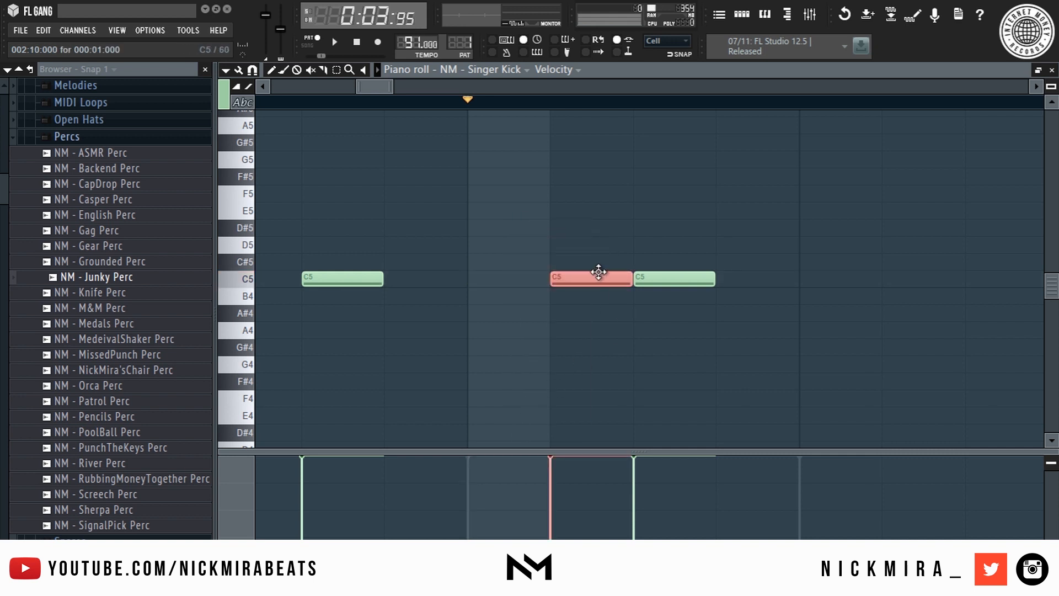
left_click_drag(581, 277, 593, 279)
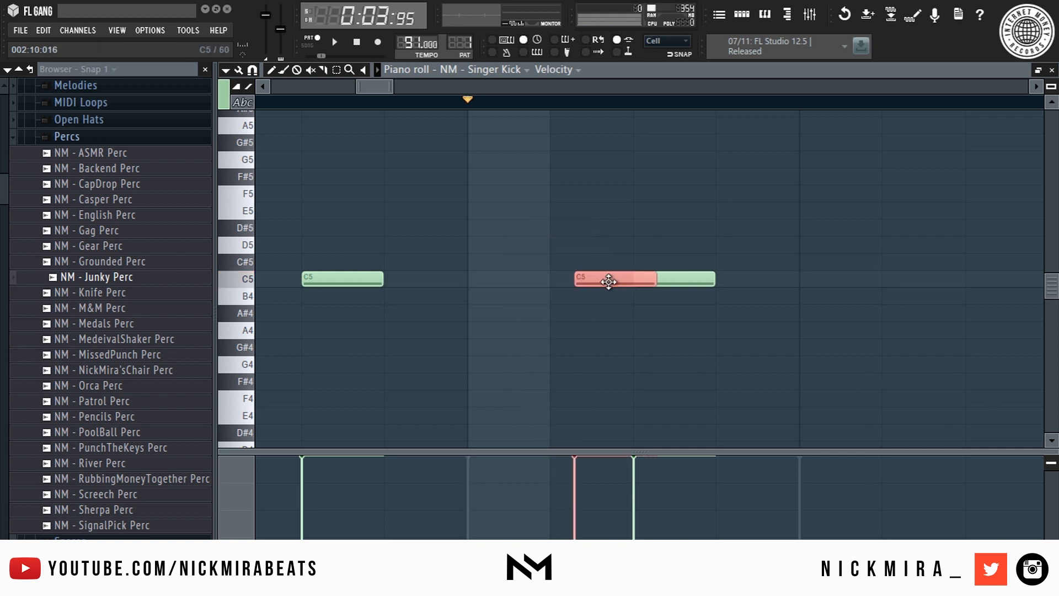
key("space")
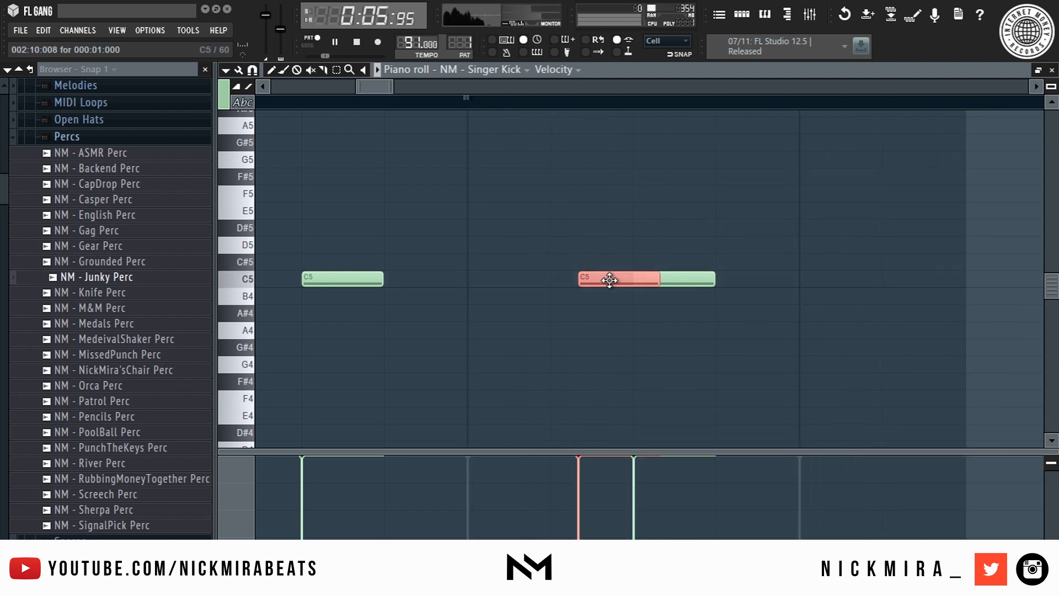
key("space")
left_click(605, 492)
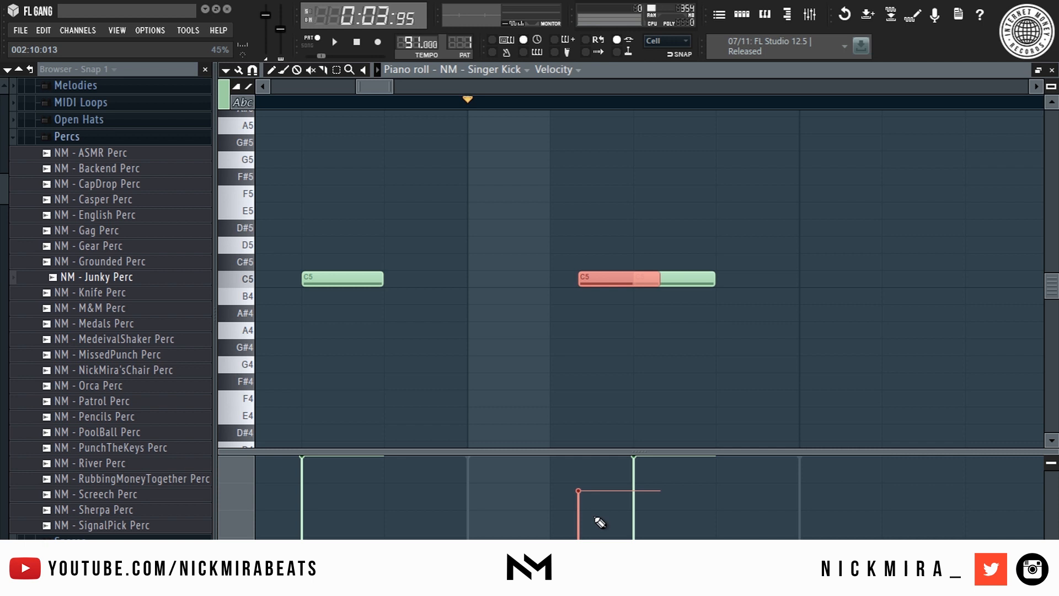
key("space")
mouse_move(578, 499)
left_mouse_down()
mouse_move(582, 485)
mouse_move(598, 493)
left_mouse_up()
key("space")
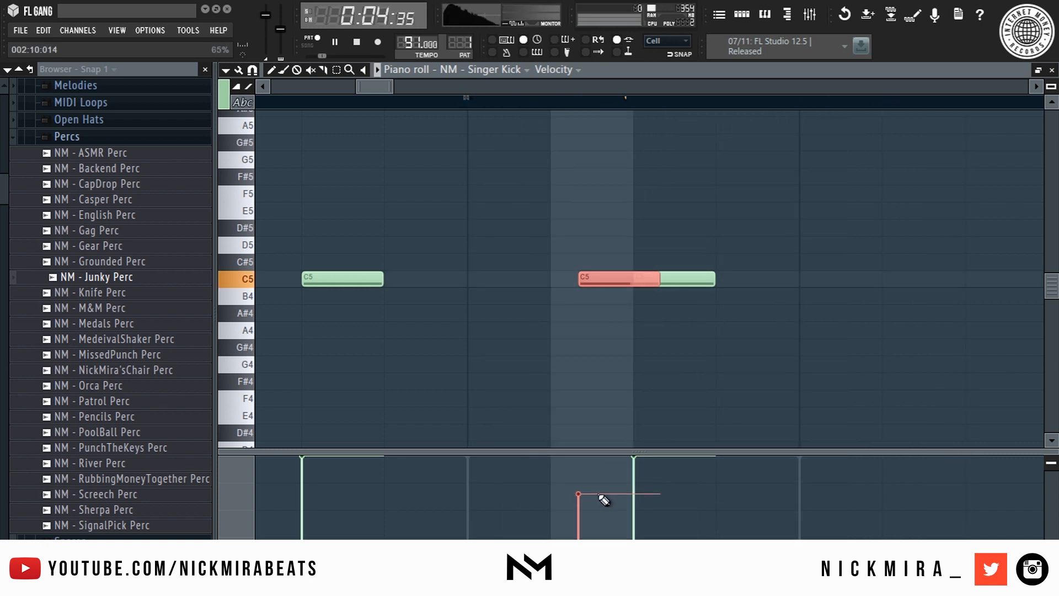
- Extend each kick note to the next one, then repeat bars 1–2 into bars 3–4
scroll(618, 102, "down", 5)
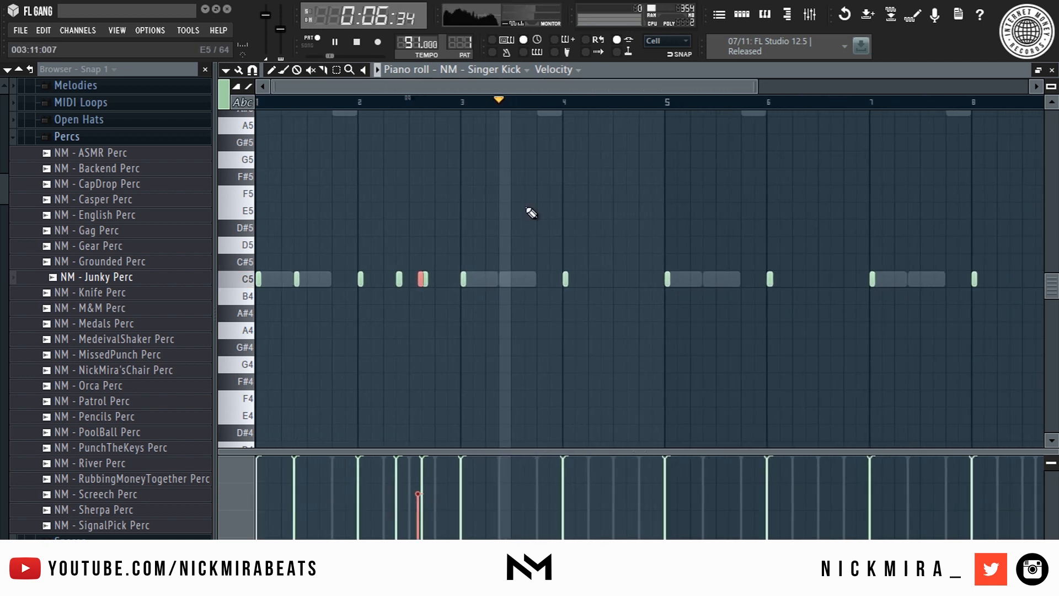
key("ctrl+l")
key("space")
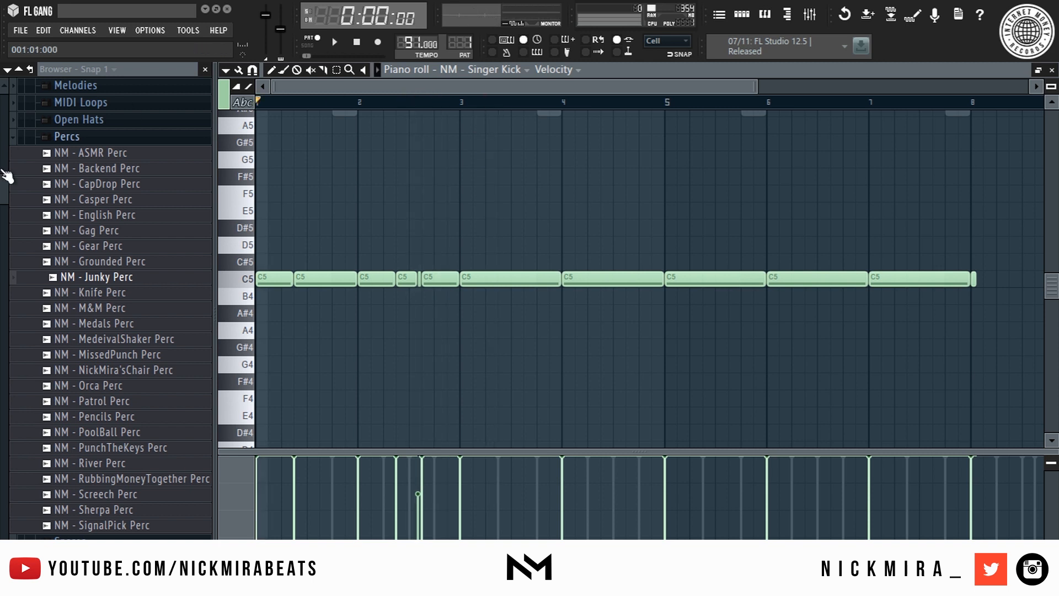
key("space")
left_click_drag(526, 237, 1004, 359)
key("Delete")
key("ctrl+b")
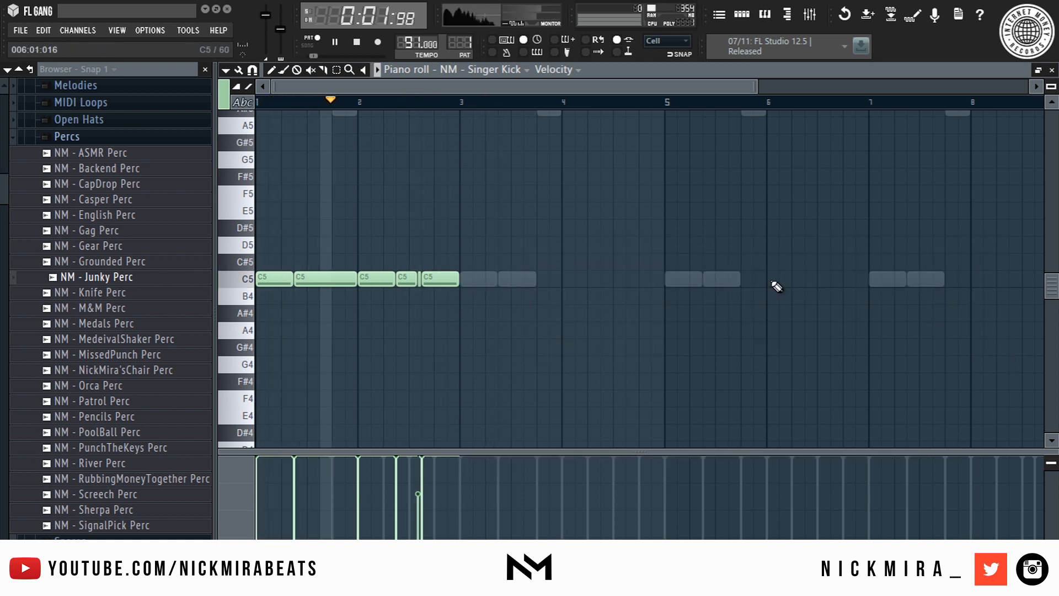
key("ctrl+d")
- Shorten the first bar-3 kick, add a short B4 kick, and duplicate into bars 5–8
left_click_drag(495, 276, 466, 276)
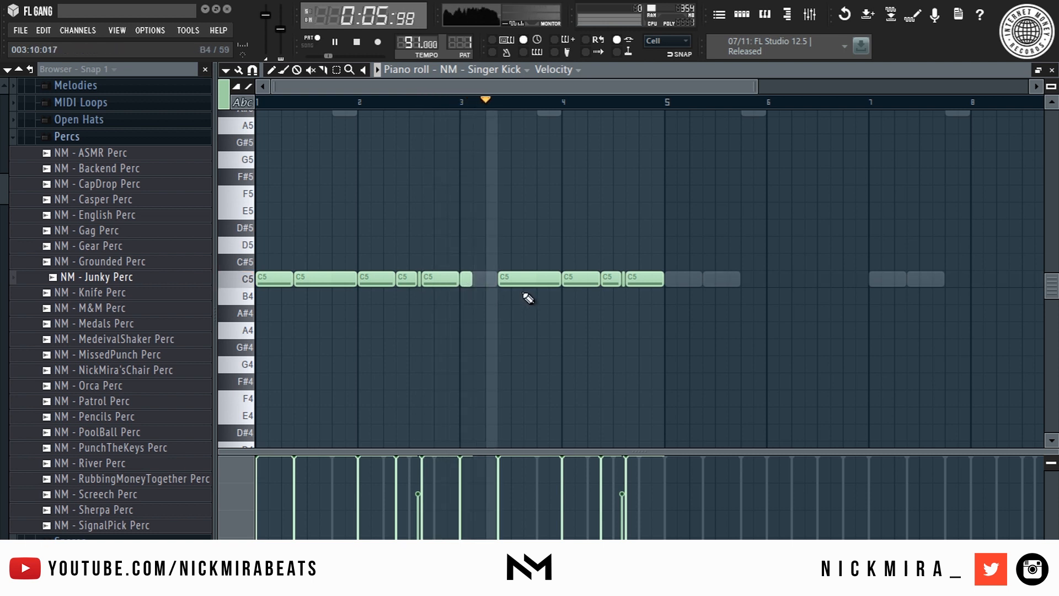
mouse_move(555, 264)
left_mouse_down()
mouse_move(559, 299)
mouse_move(552, 283)
mouse_move(562, 274)
left_mouse_up()
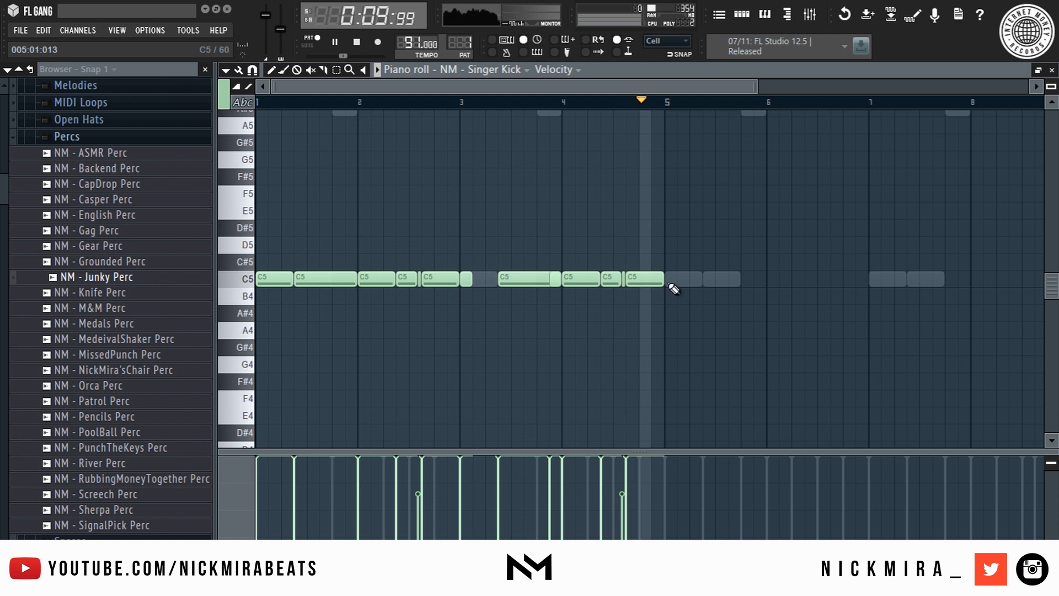
key("ctrl+b")
left_click(677, 179, "ctrl")
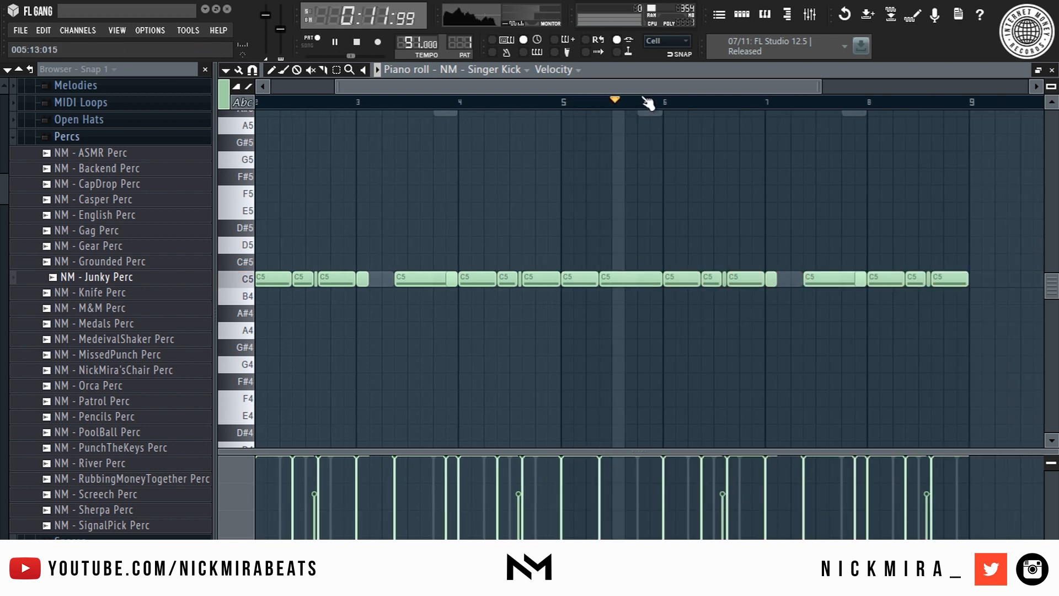
scroll(640, 103, "left", 2)
- Close the kick piano roll and fill the Underdog HH row with hits every 2 steps
key("Escape")
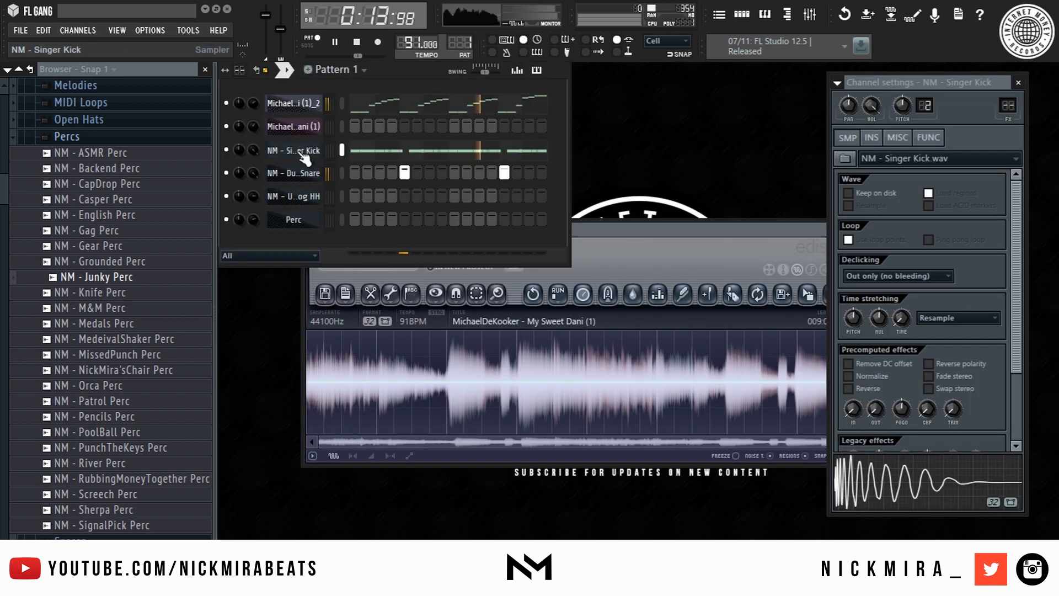
left_click(321, 194)
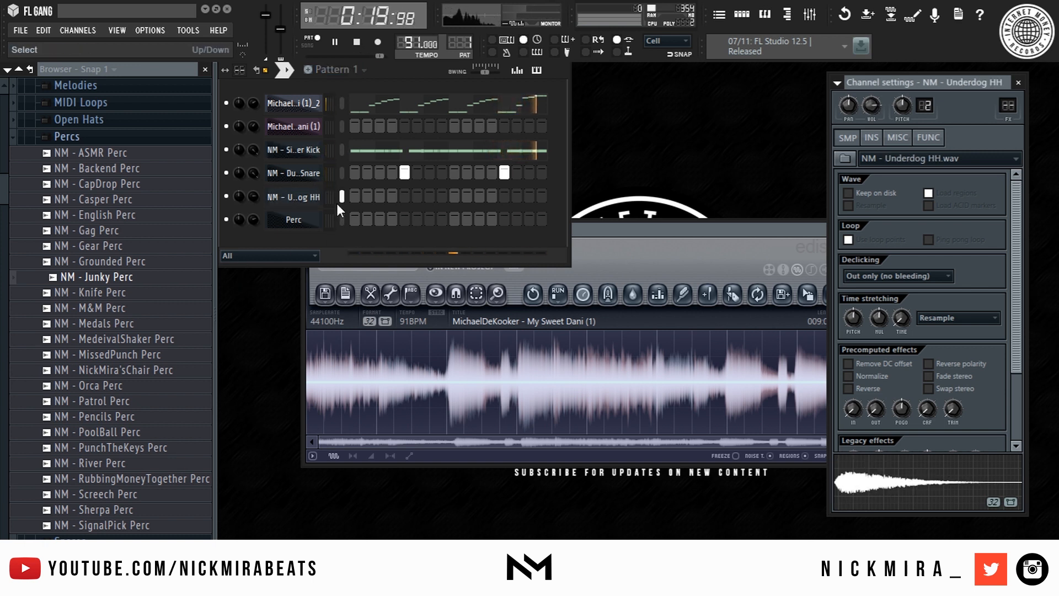
key("space")
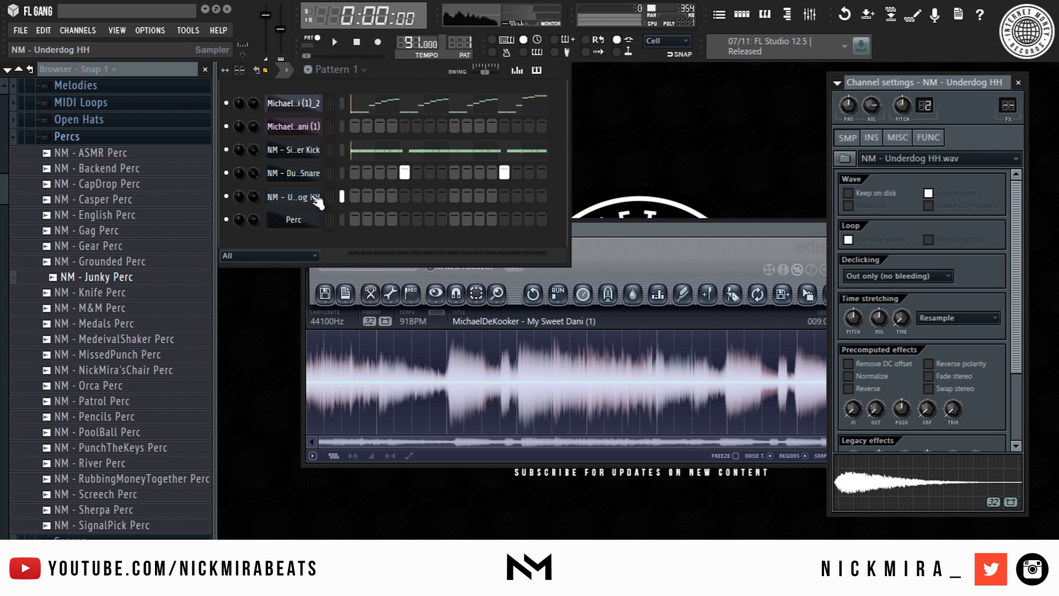
right_click(313, 198)
left_click(381, 305)
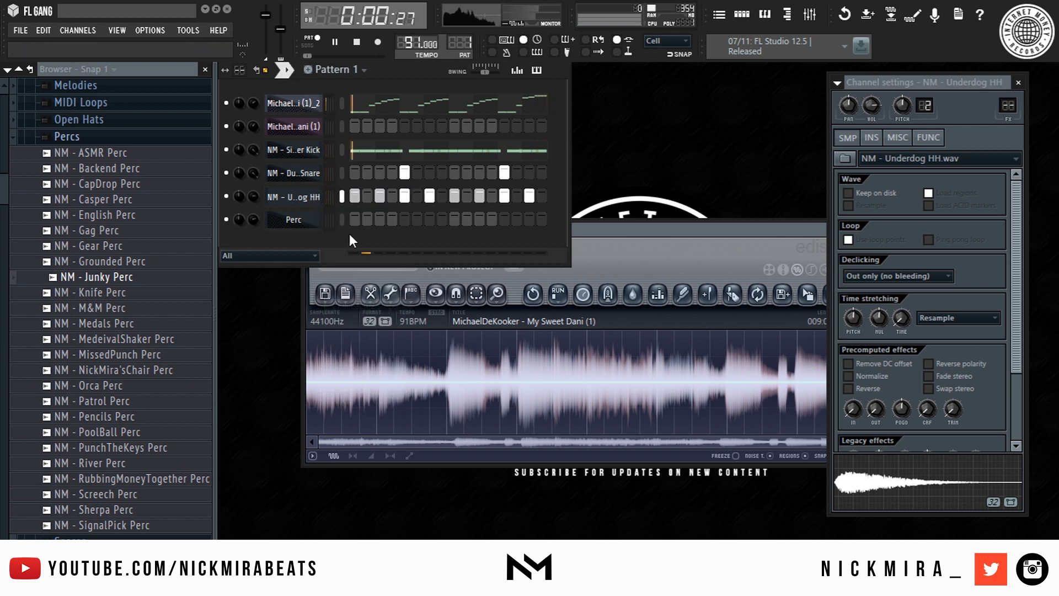
right_click(309, 200)
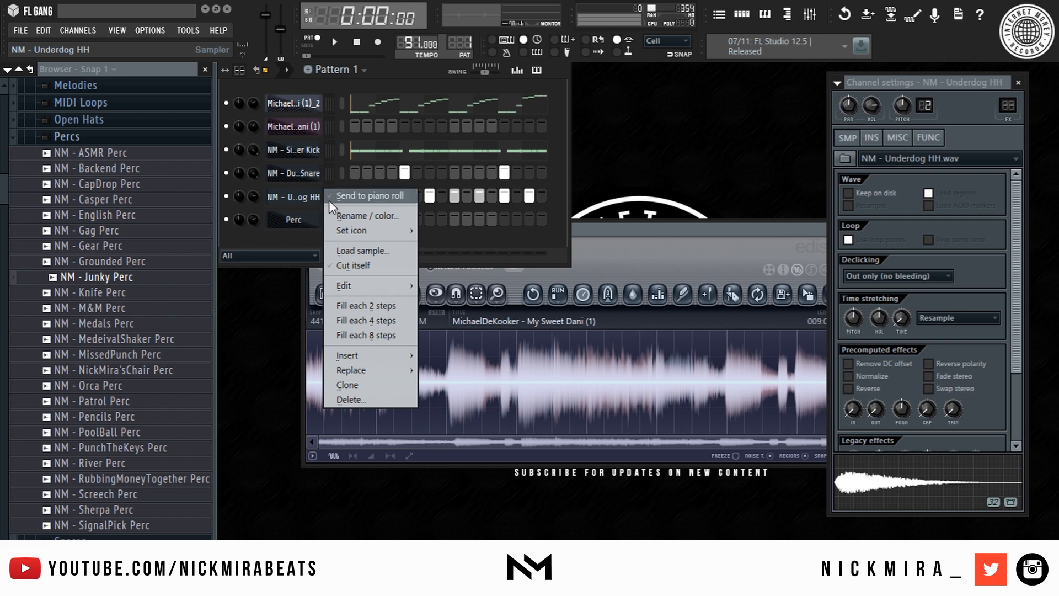
left_click(364, 195)
- Nudge the second hi-hat note slightly late and audition the groove
left_click(376, 279)
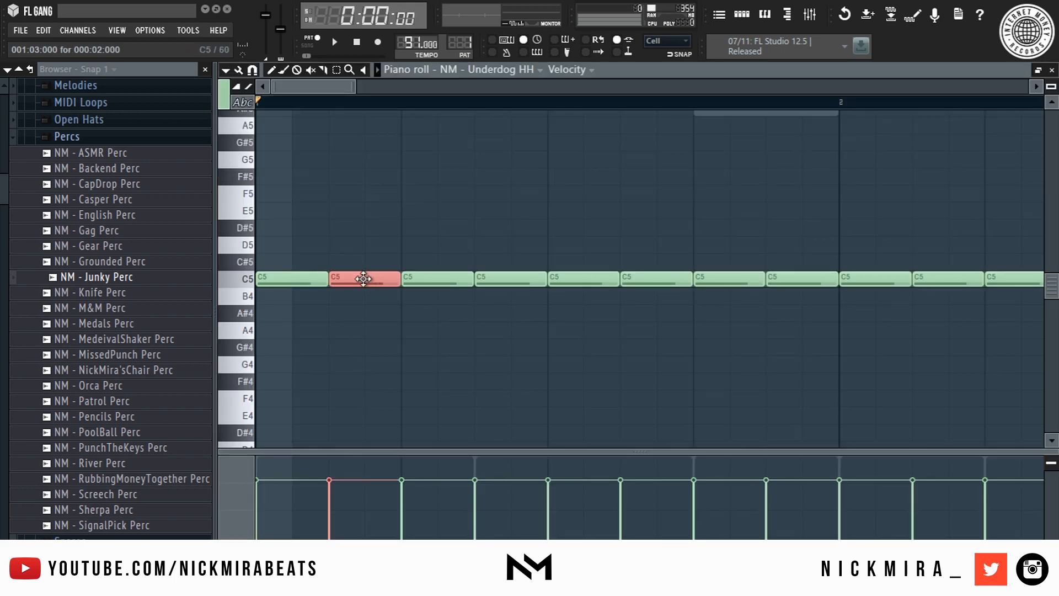
left_click_drag(377, 280, 381, 284)
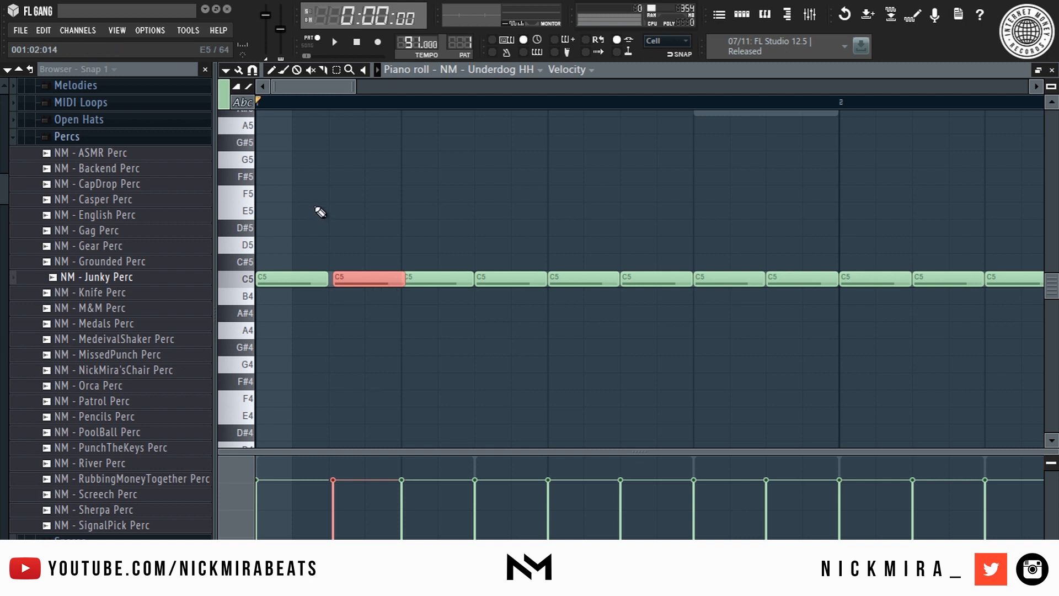
key("space")
key("space")
scroll(321, 111, "up", 3)
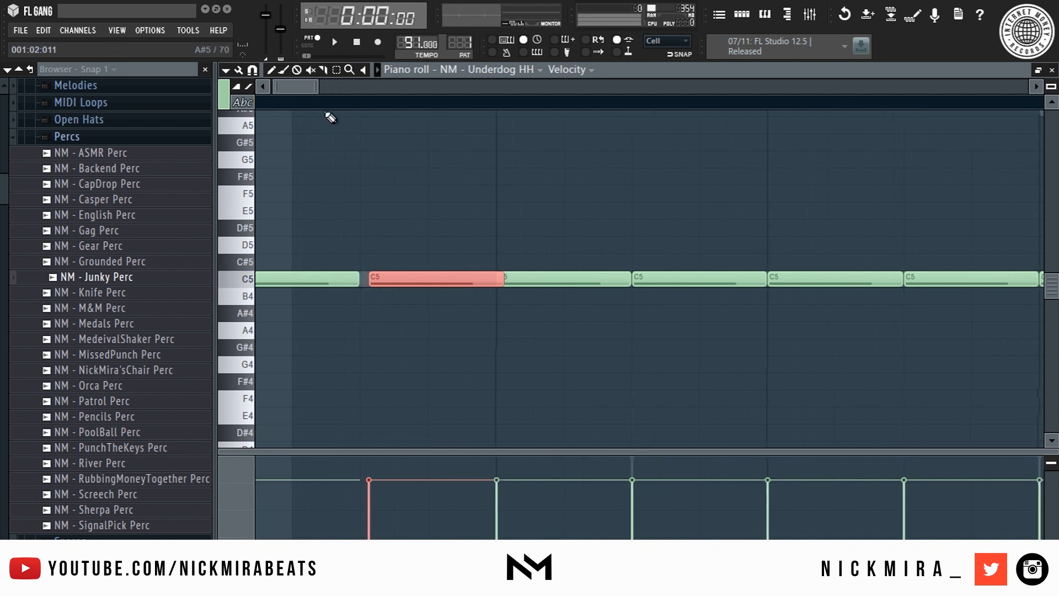
left_click_drag(302, 85, 297, 87)
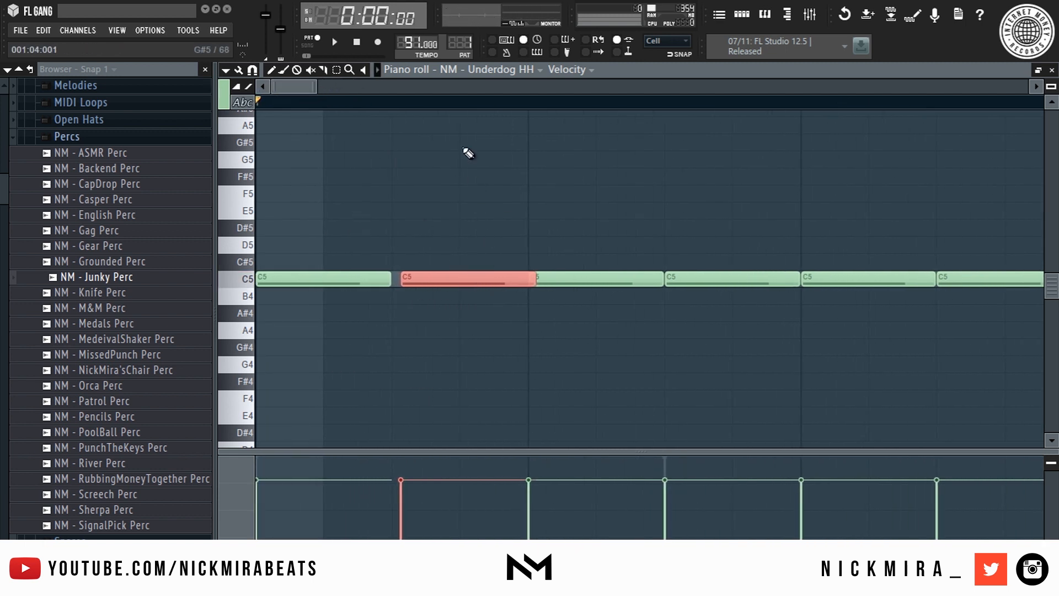
key("space")
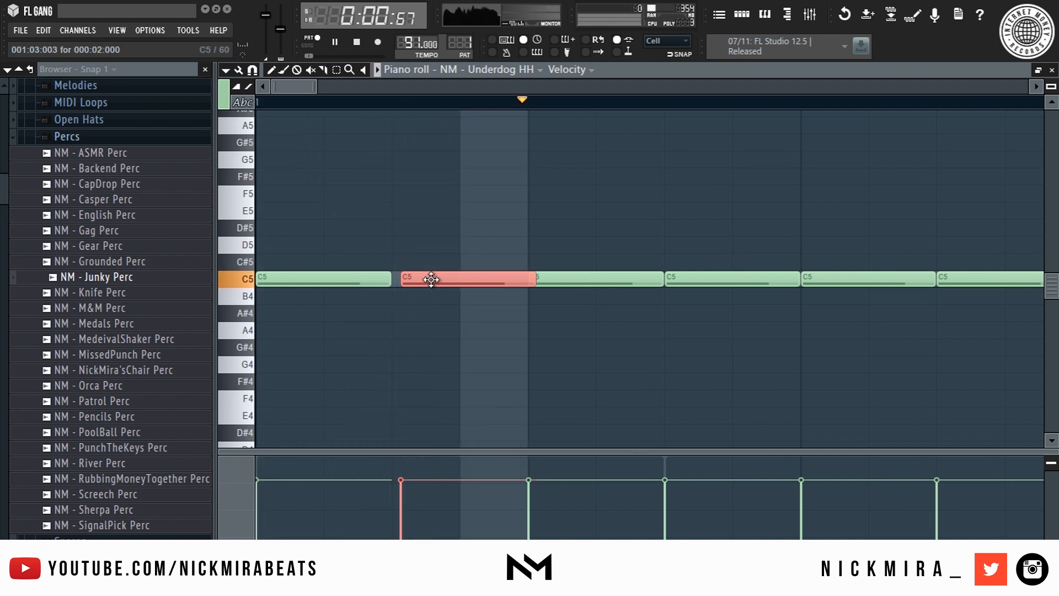
key("space")
- Push the fourth hi-hat note a little later and replay the pattern
left_click(696, 282)
left_click_drag(697, 282, 705, 282)
key("space")
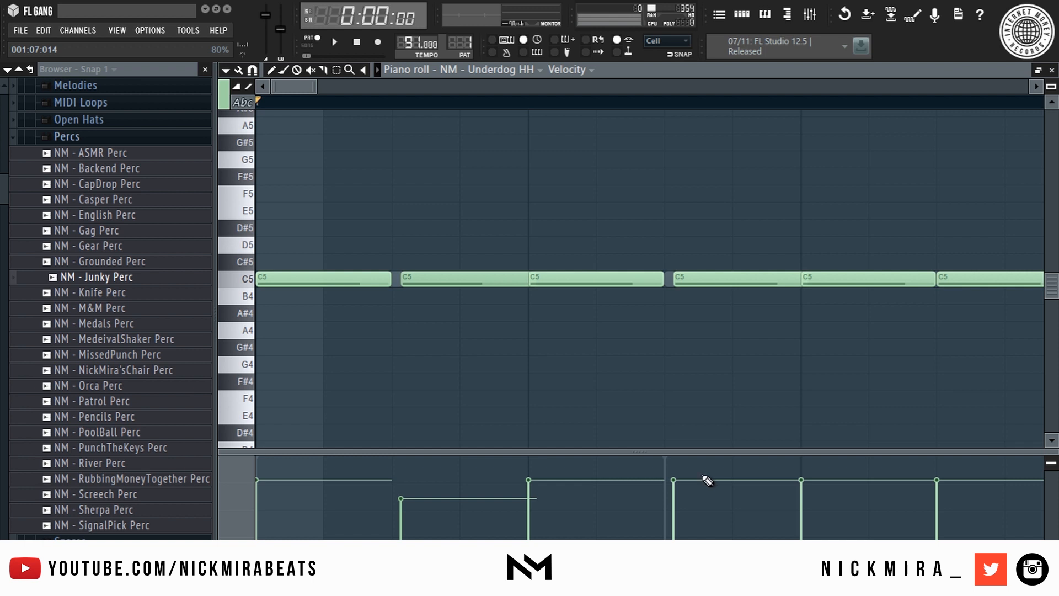
key("space")
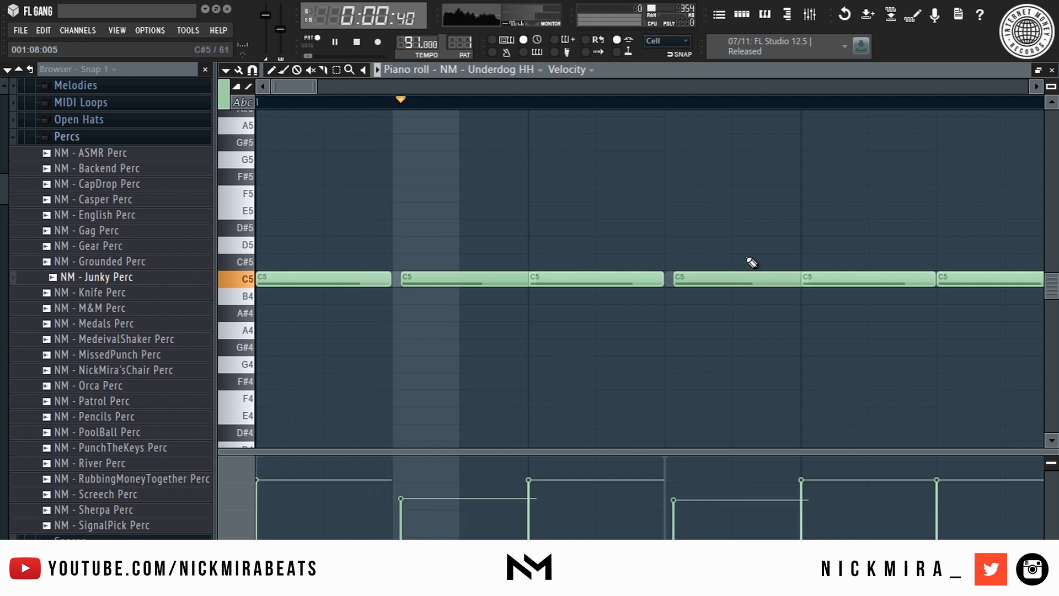
left_click_drag(733, 283, 740, 287)
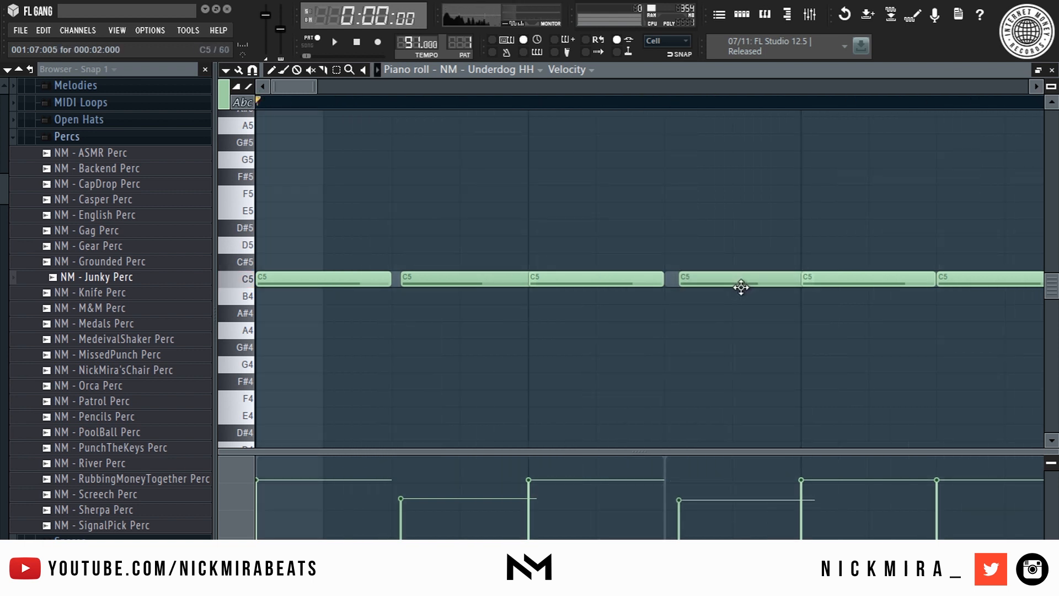
scroll(741, 286, "up", 3)
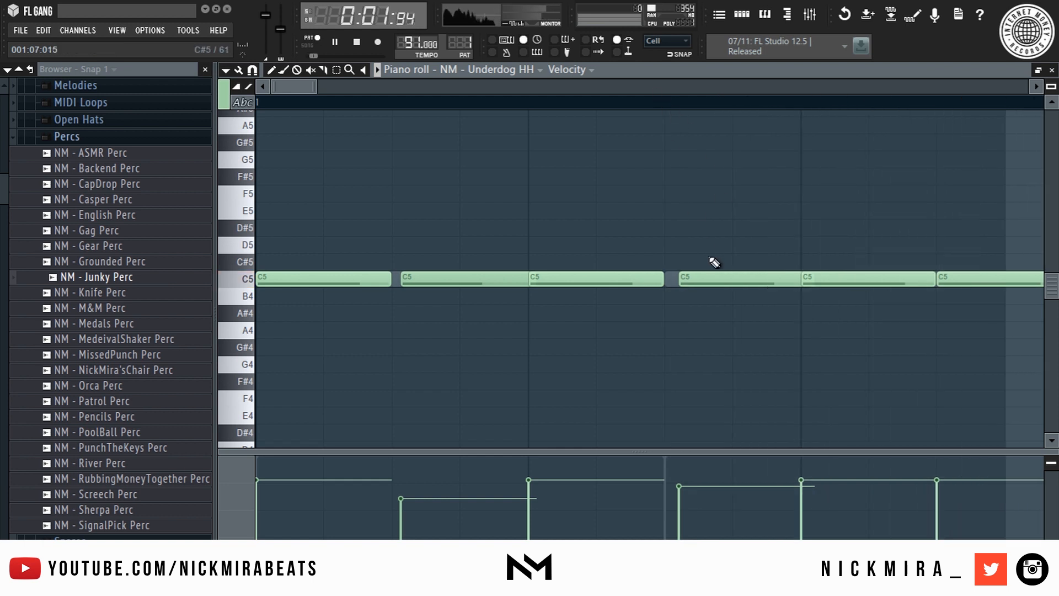
key("space")
key("space")
scroll(602, 105, "down", 3)
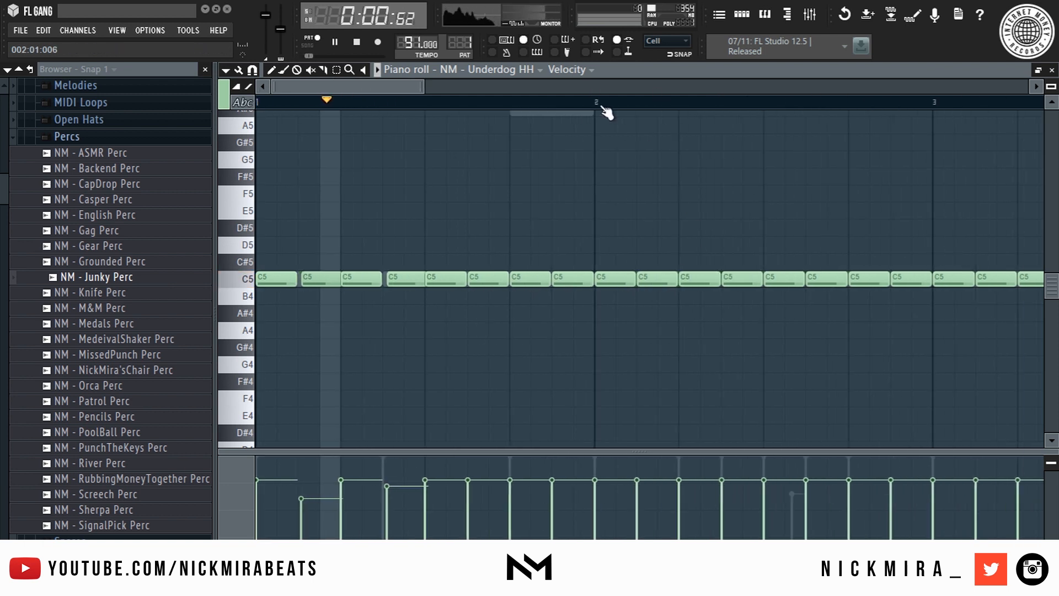
- Delete hi-hats after the first bar, repeat that bar out to bar 9, and close the piano roll
left_click_drag(442, 211, 1058, 414)
scroll(733, 104, "down", 5)
key("Delete")
right_click(775, 279)
left_click_drag(686, 284, 829, 277)
key("ctrl+b")
key("ctrl+b")
key("ctrl+b")
key("ctrl+b")
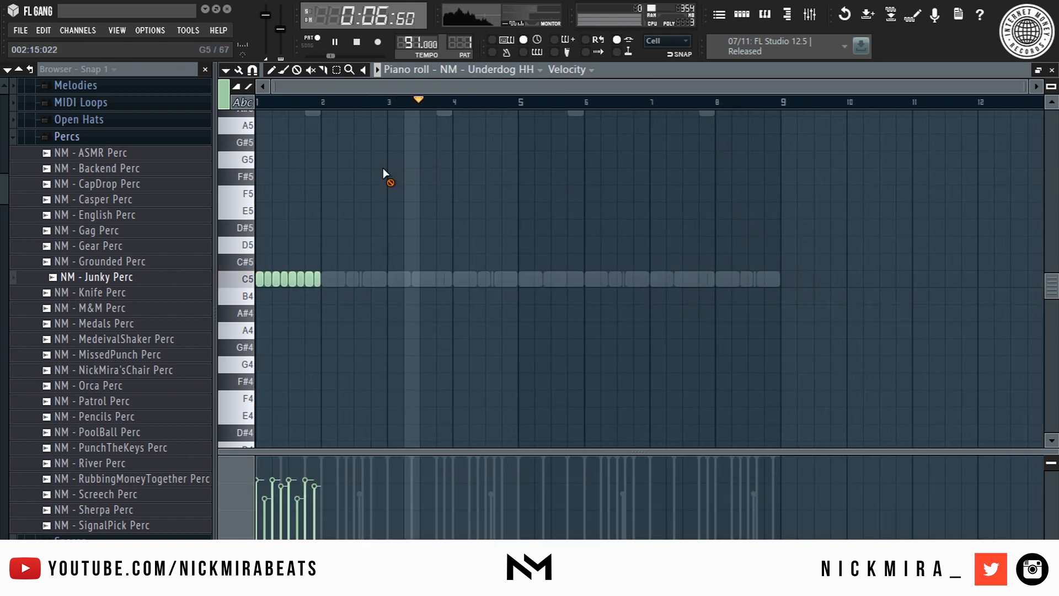
key("ctrl+d")
key("space")
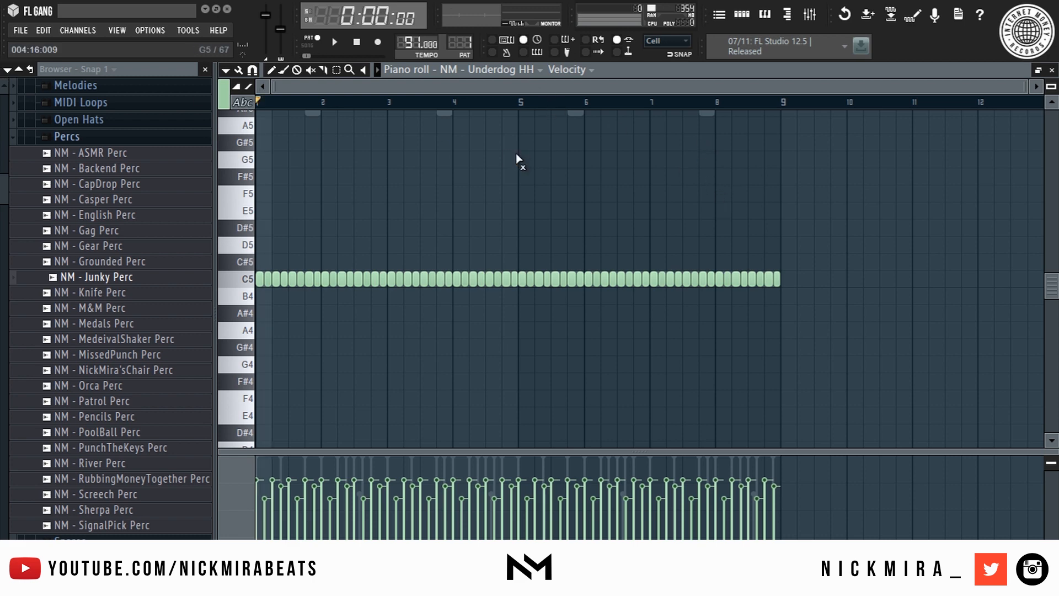
key("F7")
key("space")
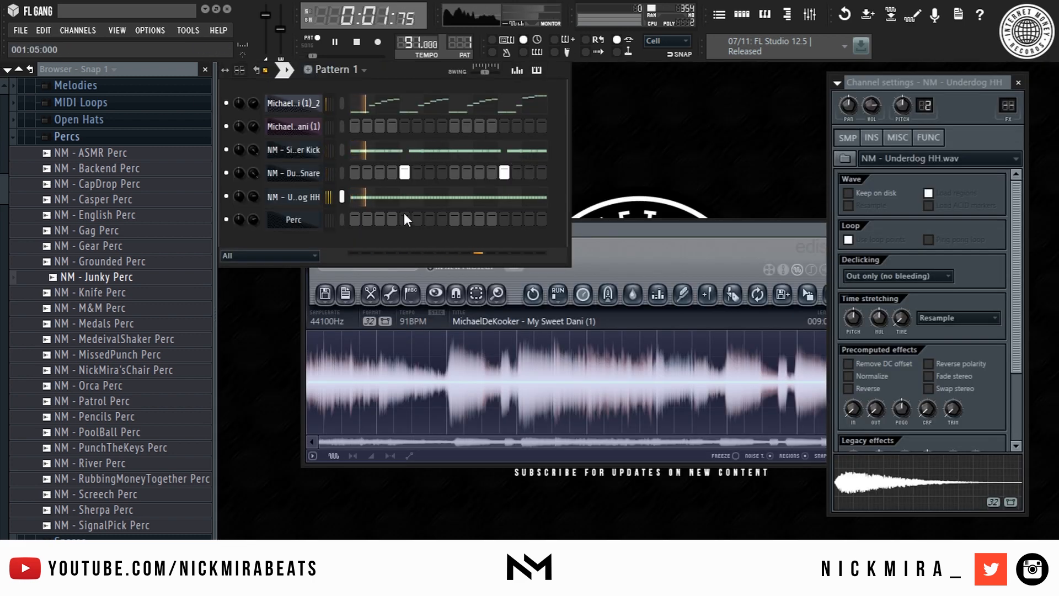
- Open the Perc channel's piano roll and place C5 perc notes in bar 1
right_click(312, 220)
left_click(344, 219)
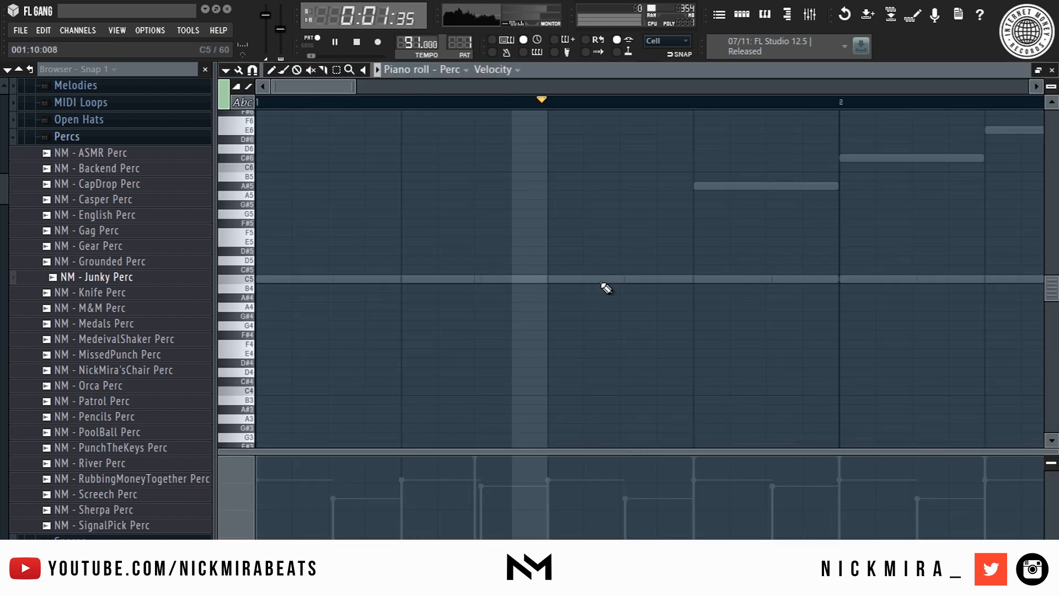
left_click(393, 278)
key("space")
key("space")
left_click_drag(434, 279, 394, 278)
right_click(393, 278)
key("space")
key("space")
left_click(558, 278)
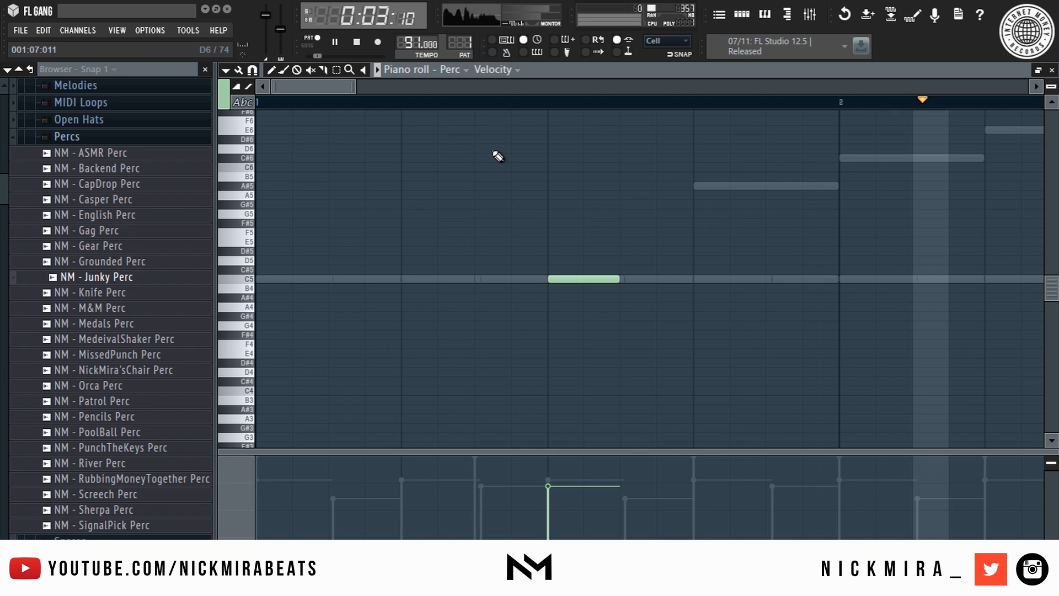
scroll(536, 105, "down", 5)
key("space")
key("space")
left_click(438, 103)
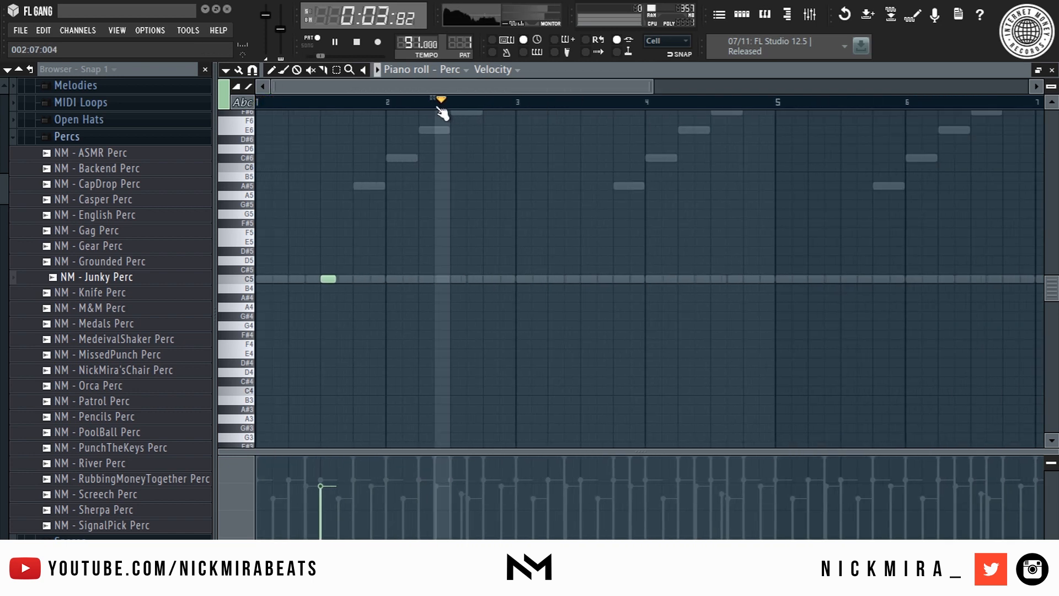
- Add a C5 perc hit in bar 2 and fine-tune its timing
key("space")
scroll(459, 138, "up", 5)
scroll(458, 135, "down", 3)
key("space")
key("space")
scroll(468, 104, "up", 5)
scroll(424, 298, "down", 1)
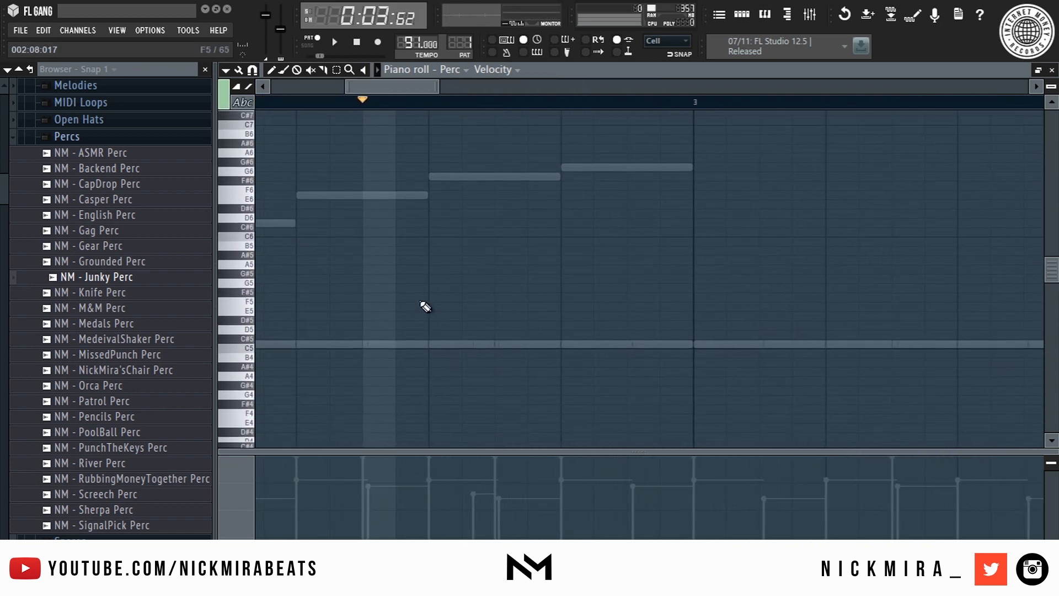
scroll(426, 305, "down", 1)
left_click(477, 335)
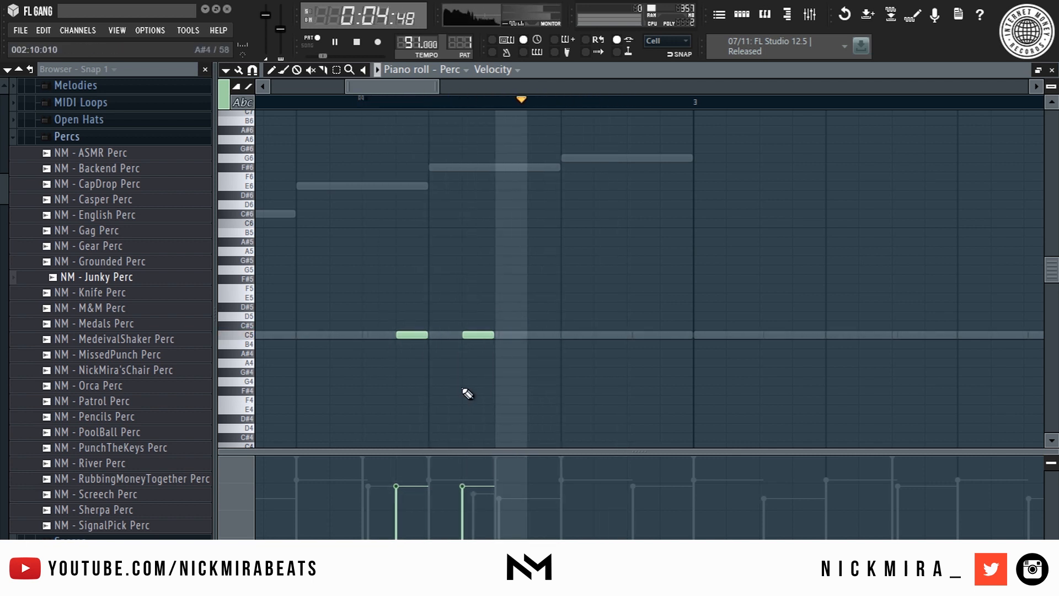
left_click(475, 327)
right_click(474, 327)
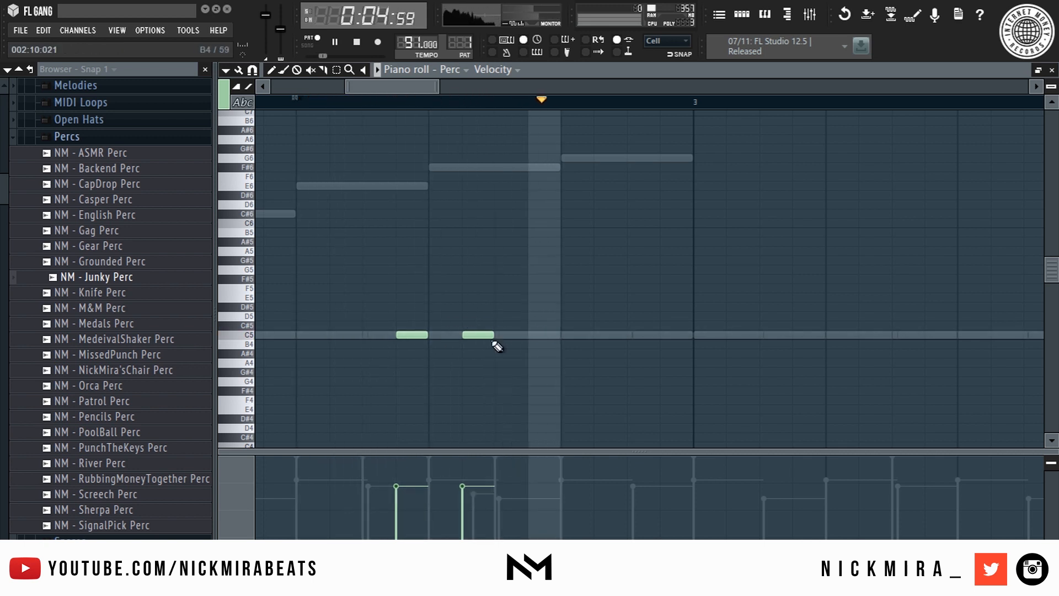
mouse_move(479, 335)
left_mouse_down()
mouse_move(468, 334)
mouse_move(489, 335)
left_mouse_up()
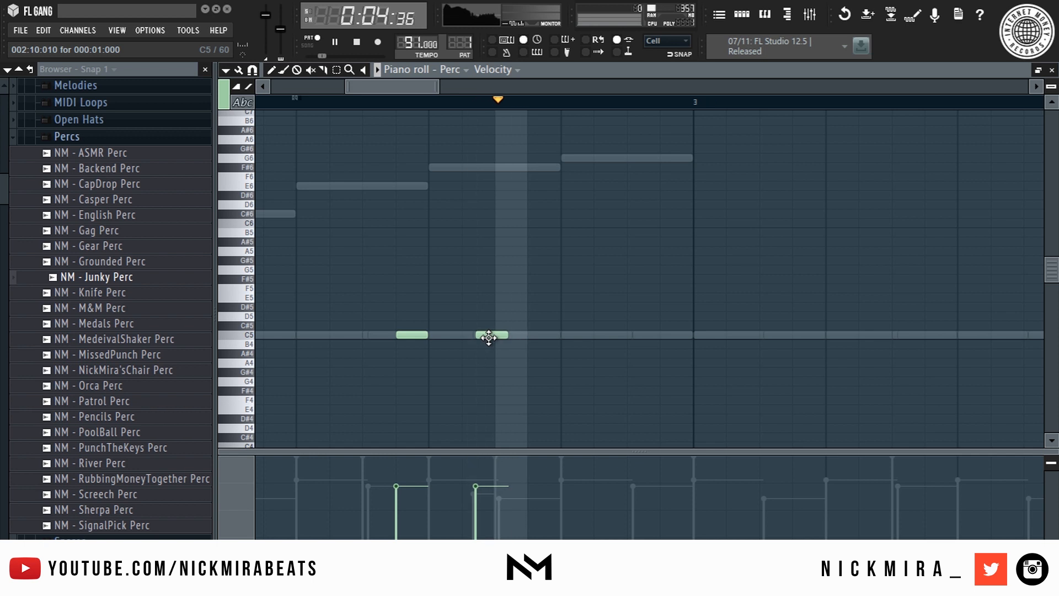
left_click_drag(488, 336, 481, 335)
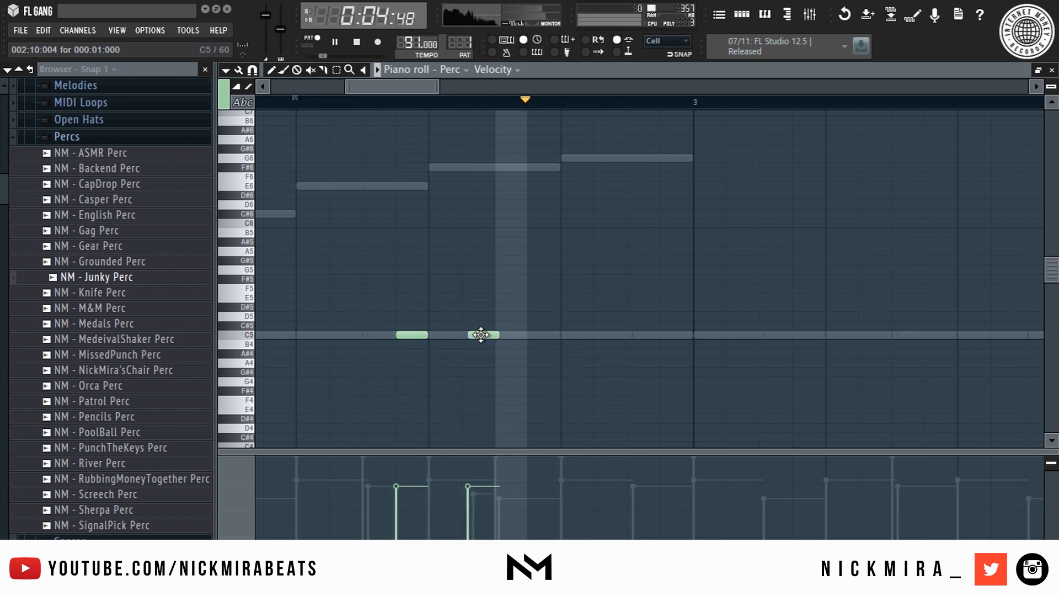
scroll(531, 102, "down", 4)
scroll(531, 102, "down", 3)
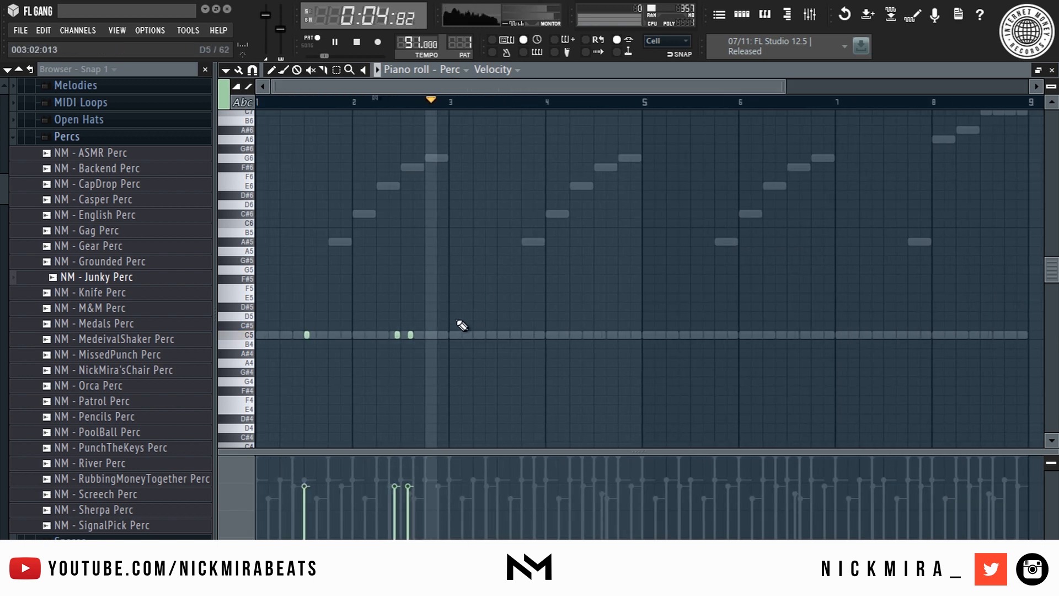
- Lower all perc notes to A#4, clone them along, repeat across bars 5–9, and close
key("ctrl+a")
key("space")
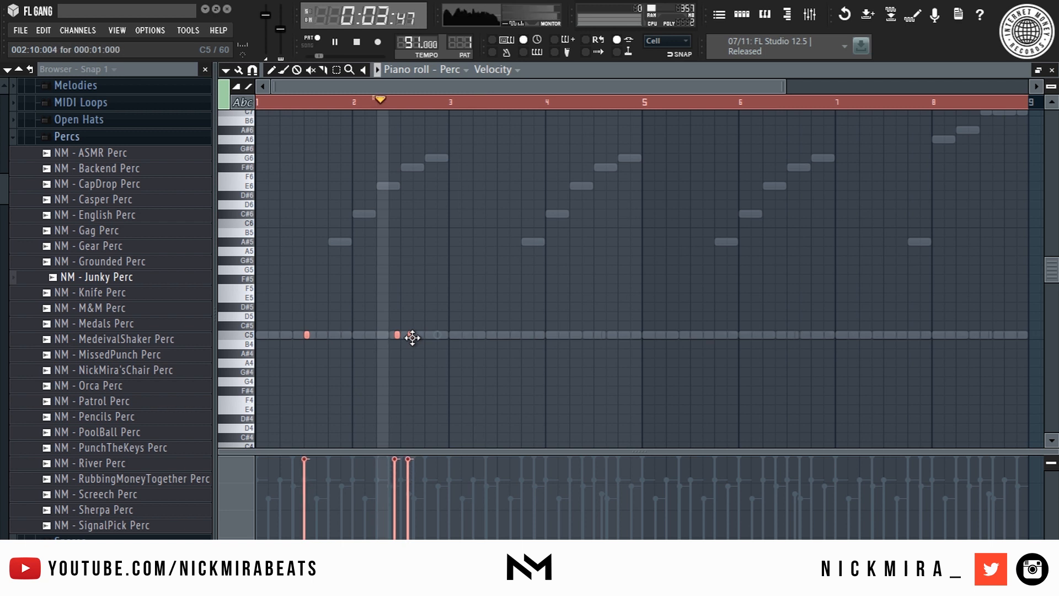
key("shift+Down")
key("shift+Down")
key("space")
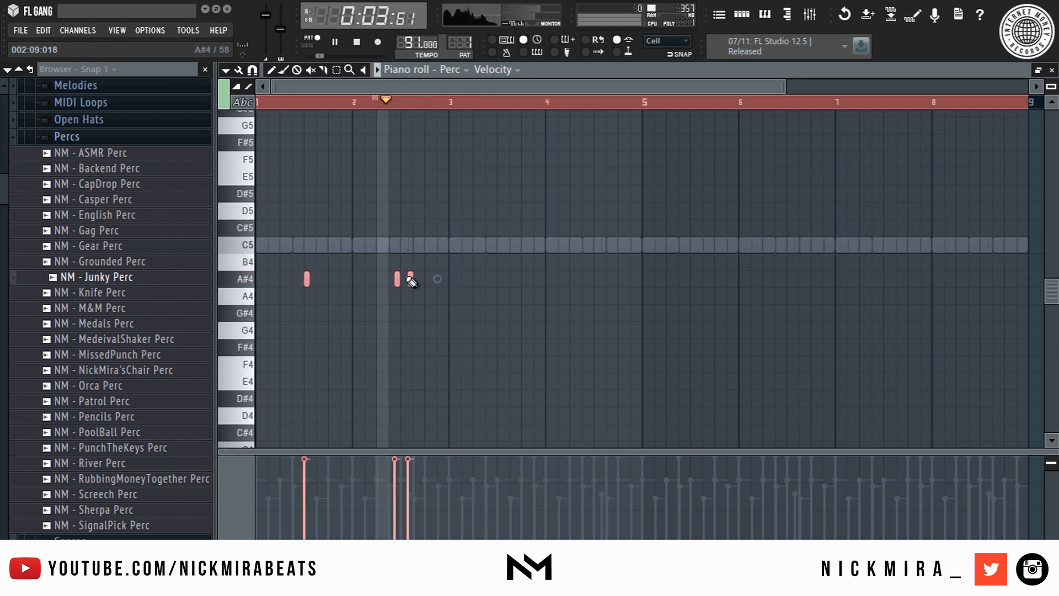
left_click_drag(410, 279, 605, 312)
key("ctrl+d")
key("ctrl+a")
key("ctrl+b")
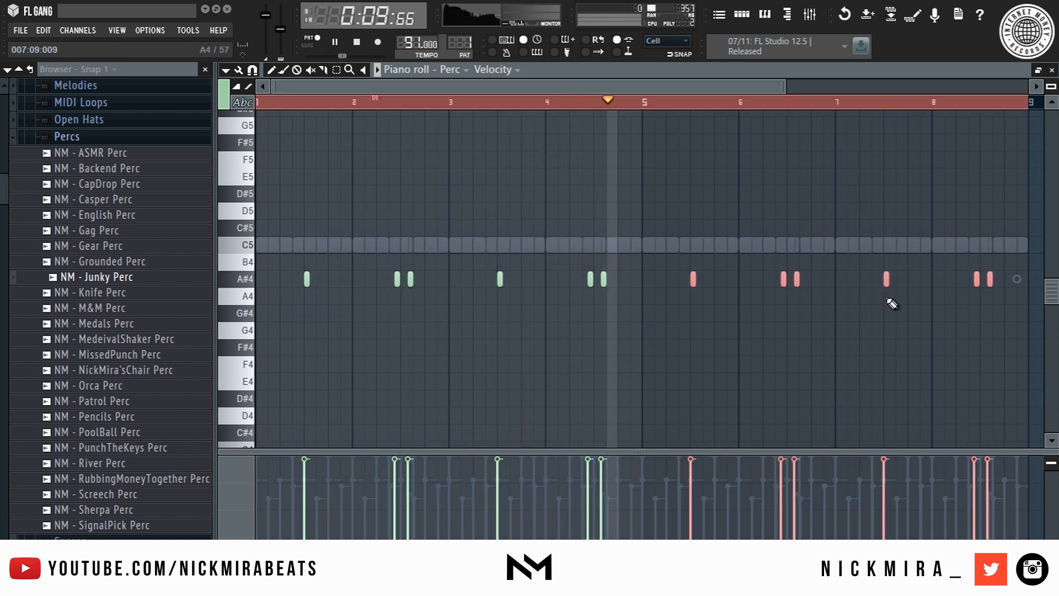
key("ctrl+d")
key("Escape")
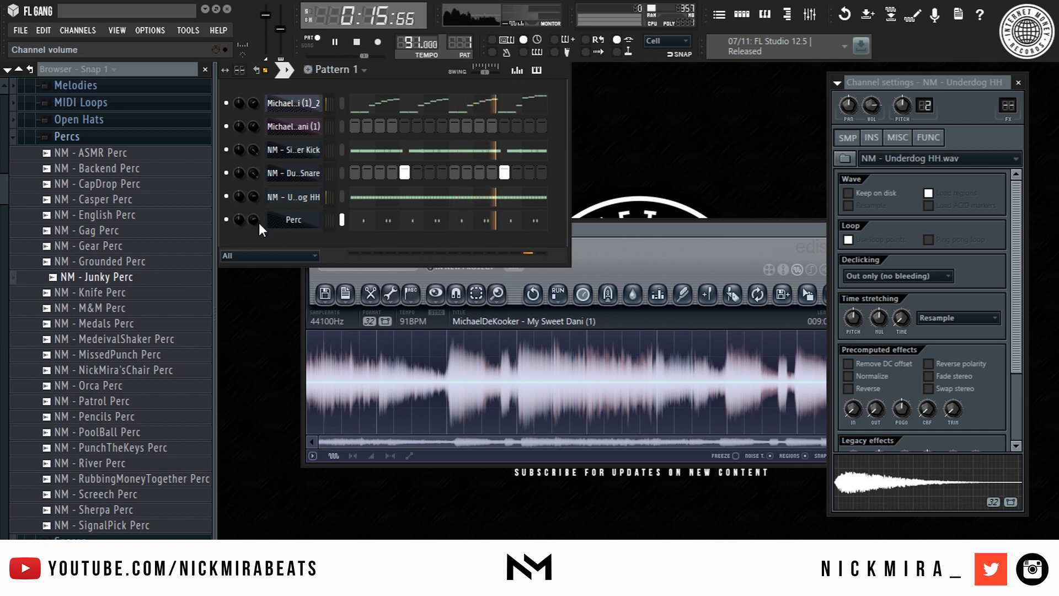
- Preview samples in the Open Hats folder and add NM - Taser OH as a new channel
left_click(133, 121)
key("space")
left_click(128, 199)
left_click(125, 212)
left_click(132, 229)
left_click(147, 246)
left_click_drag(138, 260, 327, 256)
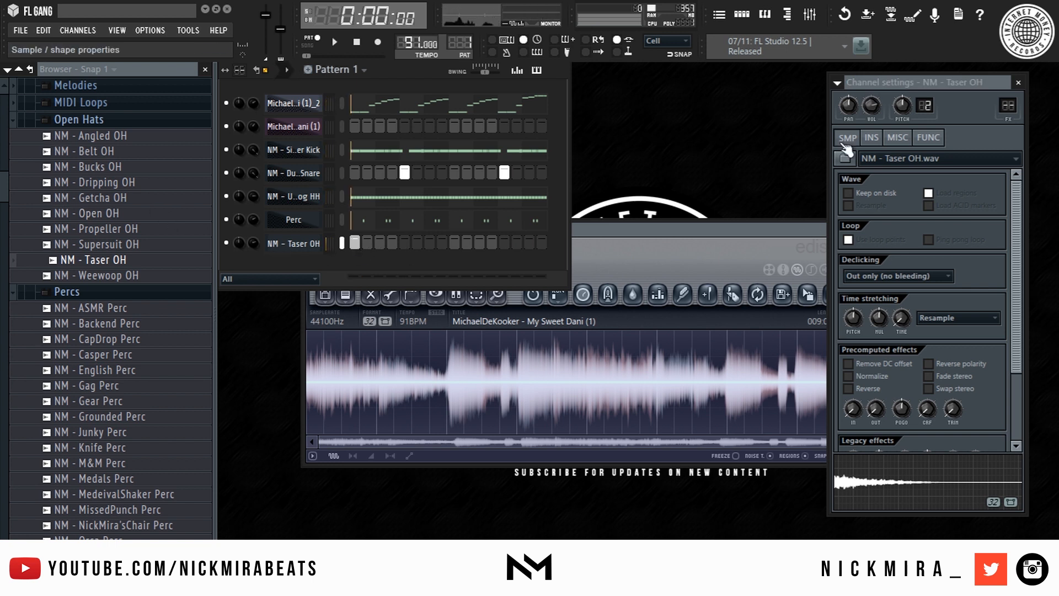
- Check Taser OH's envelope settings and send the channel to the piano roll
left_click(877, 137)
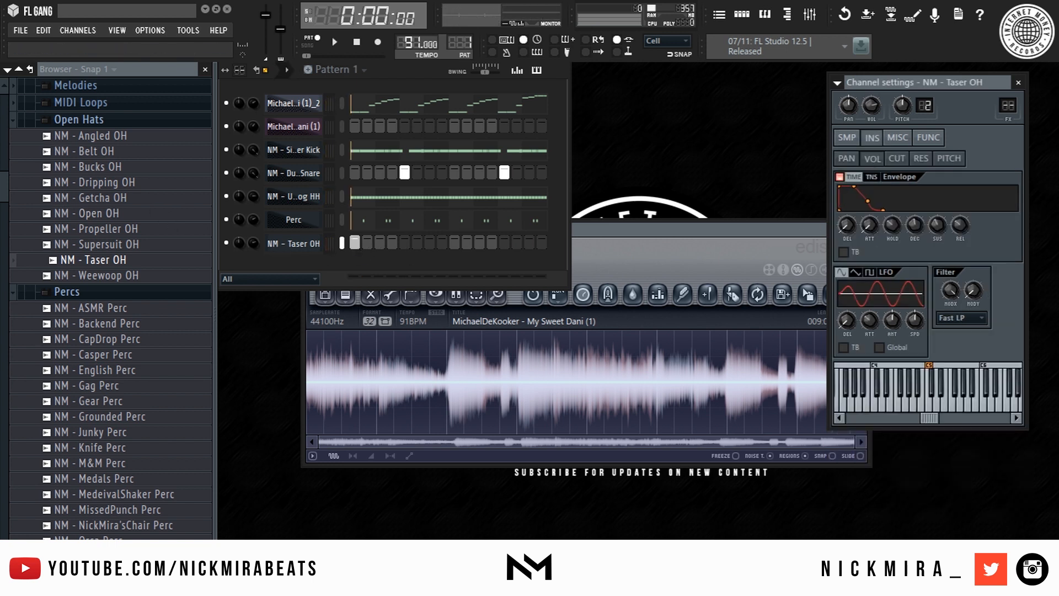
right_click(318, 238)
left_click(356, 243)
- Place short C5 open-hat hits and turn one new note into a G4
key("space")
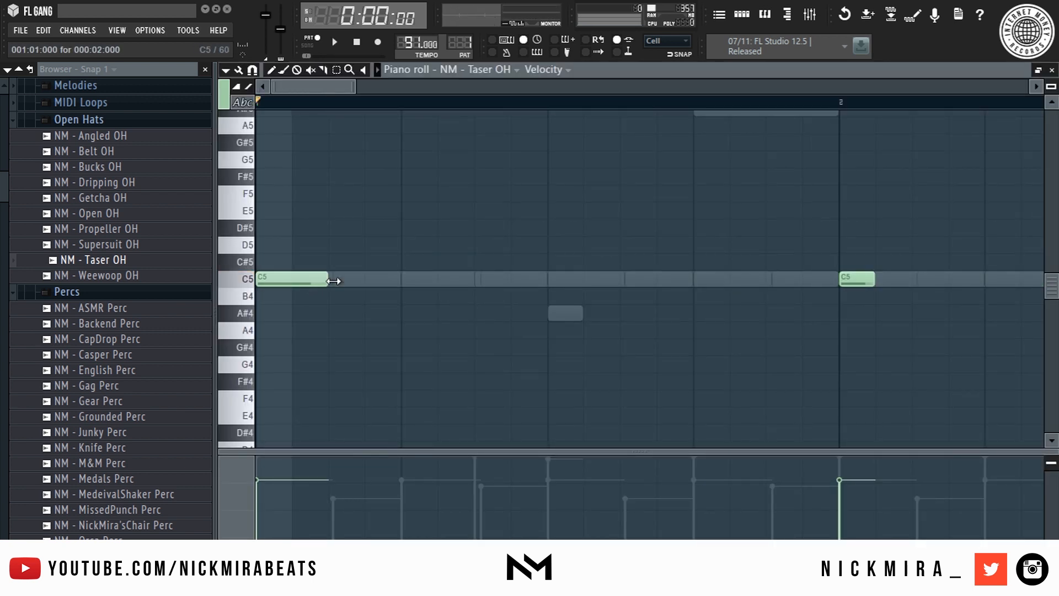
key("space")
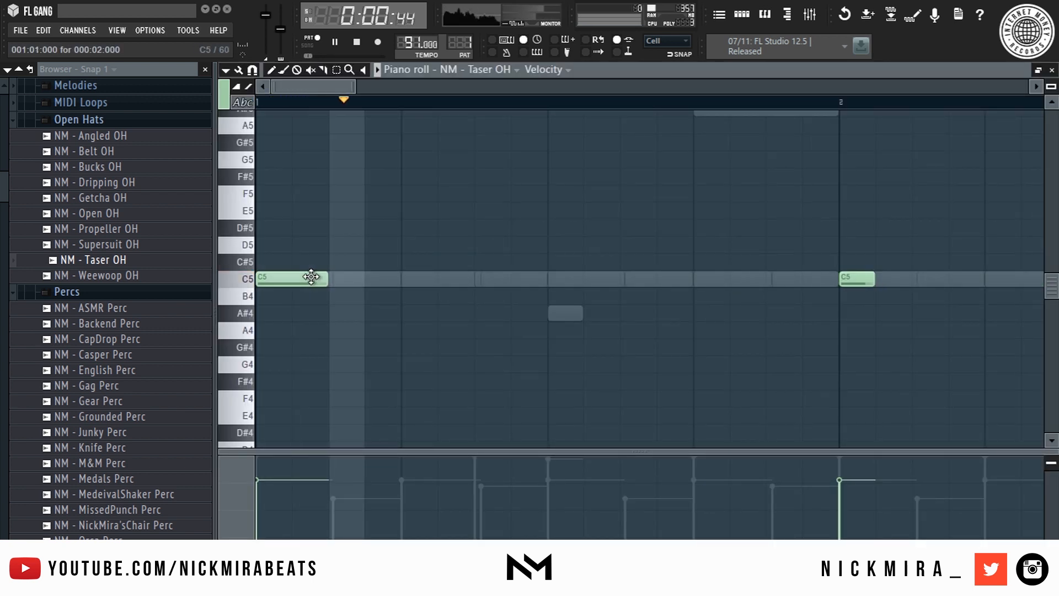
left_click(478, 278)
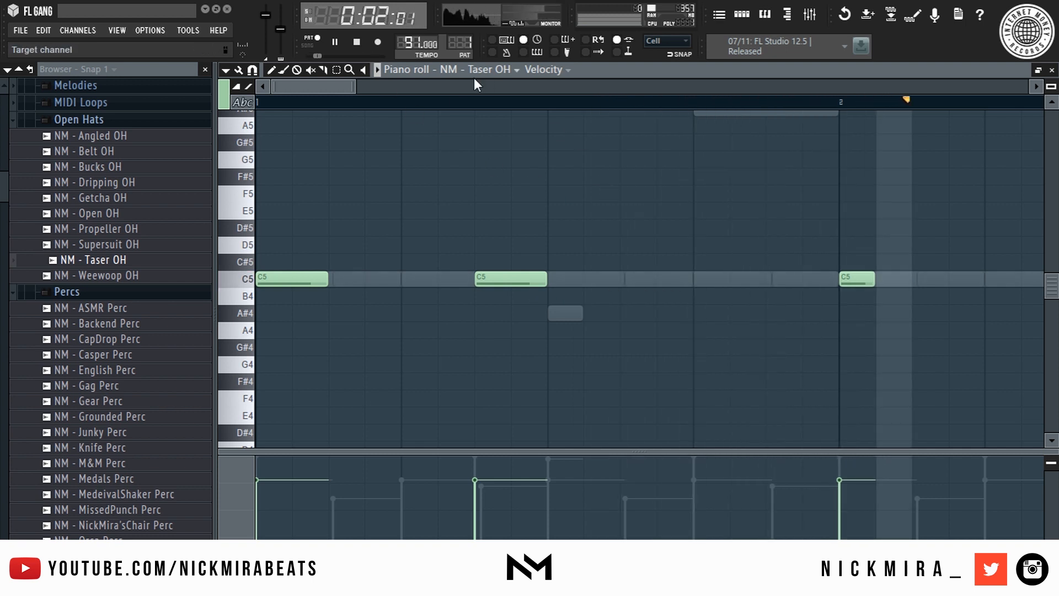
scroll(476, 104, "down", 4)
scroll(442, 182, "down", 1)
right_click(381, 230)
left_click(461, 227)
key("ctrl+Down")
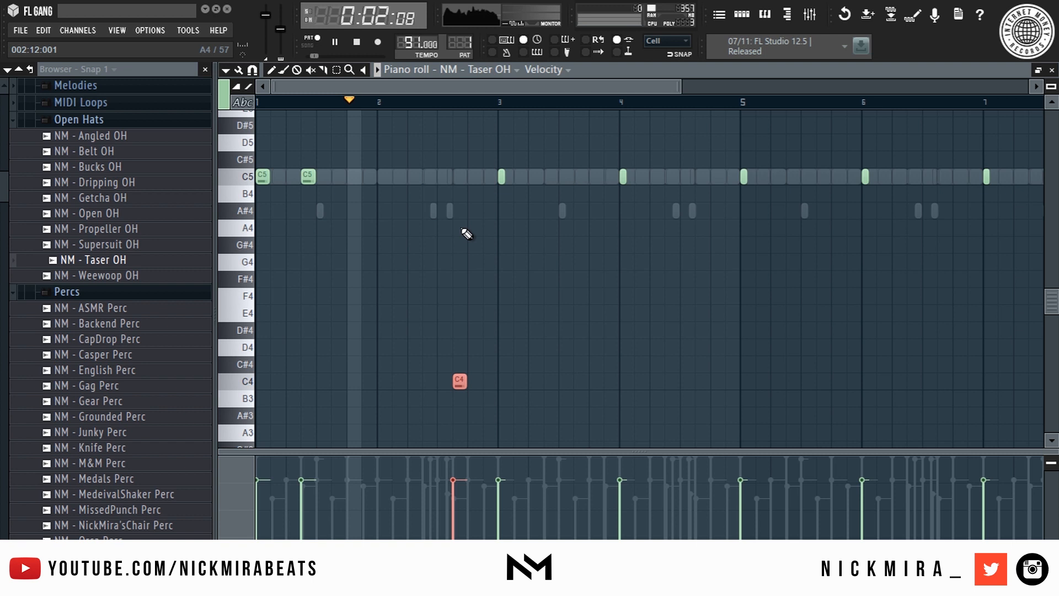
key("shift+Up")
key("shift+Up")
key("shift+Up")
key("shift+Up")
key("shift+Up")
key("shift+Up")
key("shift+Up")
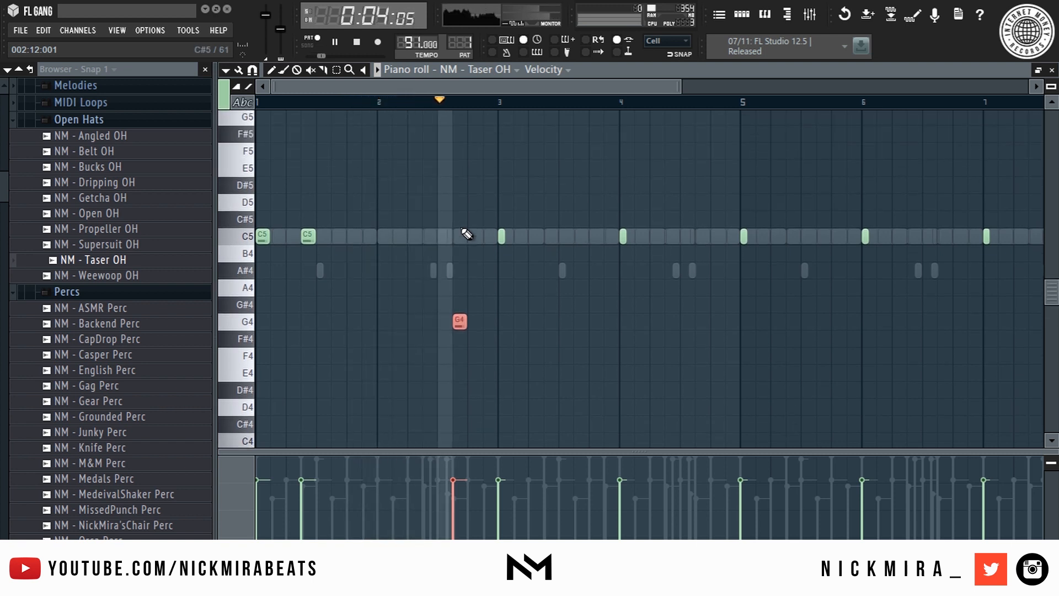
key("space")
key("space")
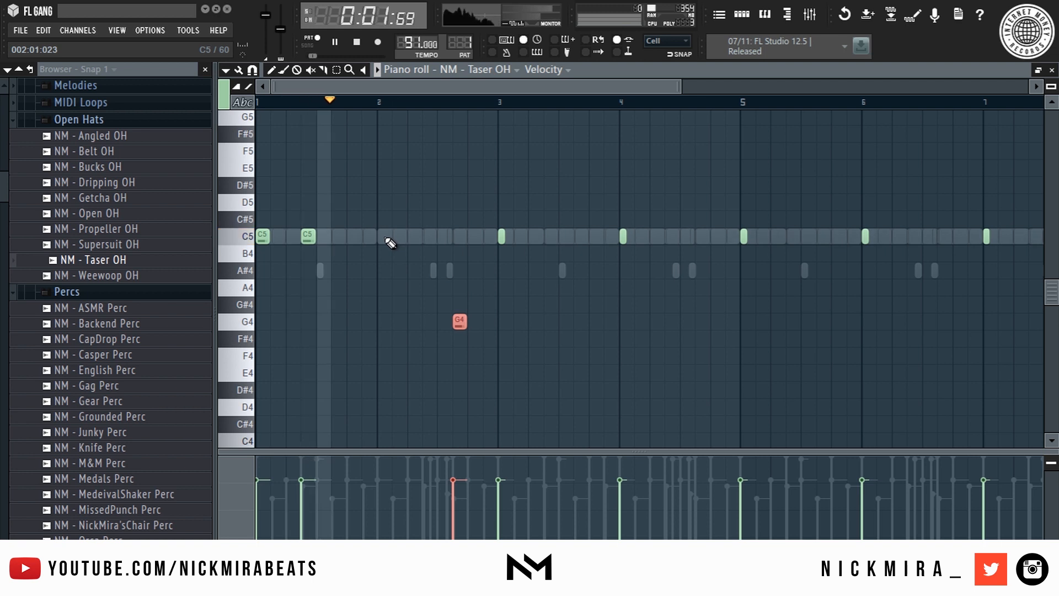
- Add a C5 hit at bar 2, delete the later extras, and repeat the notes through bars 3–8
left_click(383, 236)
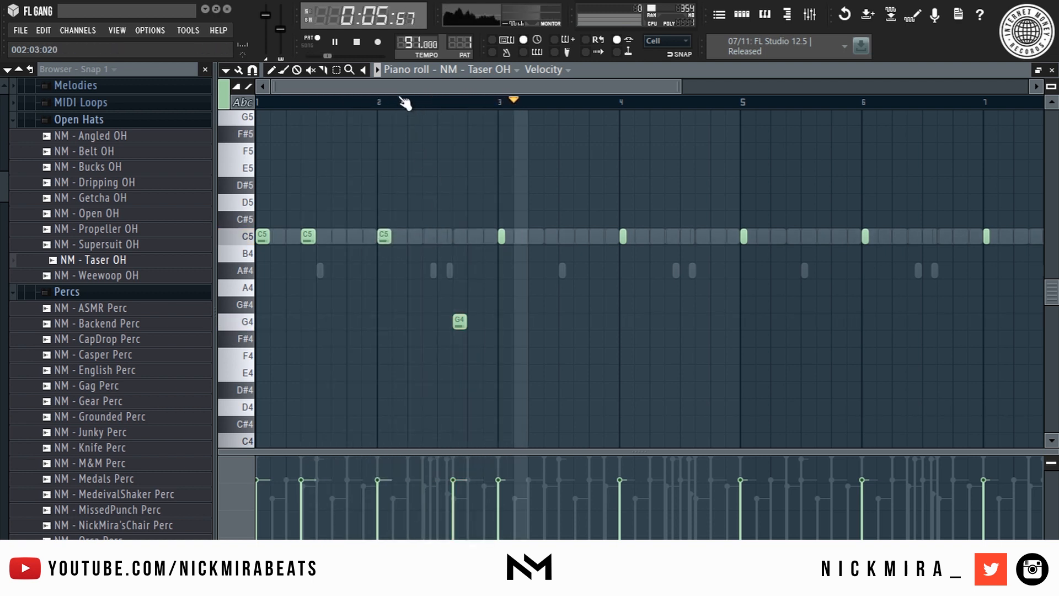
scroll(405, 102, "down", 3)
left_click_drag(383, 196, 910, 270)
key("Delete")
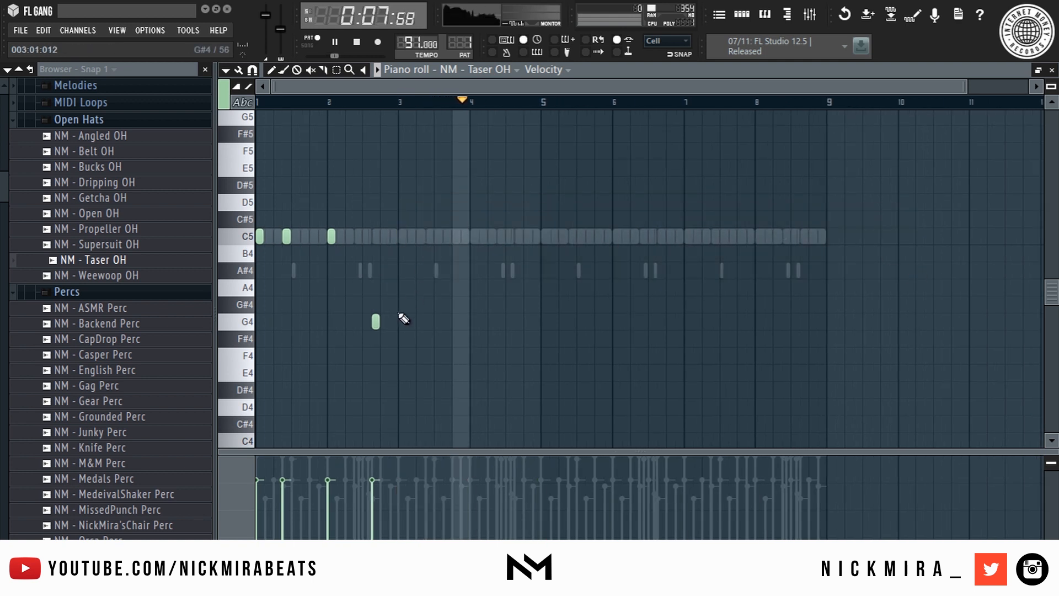
key("ctrl+a")
mouse_move(373, 321)
left_mouse_down("shift")
mouse_move(548, 331)
mouse_move(520, 328)
mouse_move(804, 324)
left_mouse_up("shift")
key("ctrl+a")
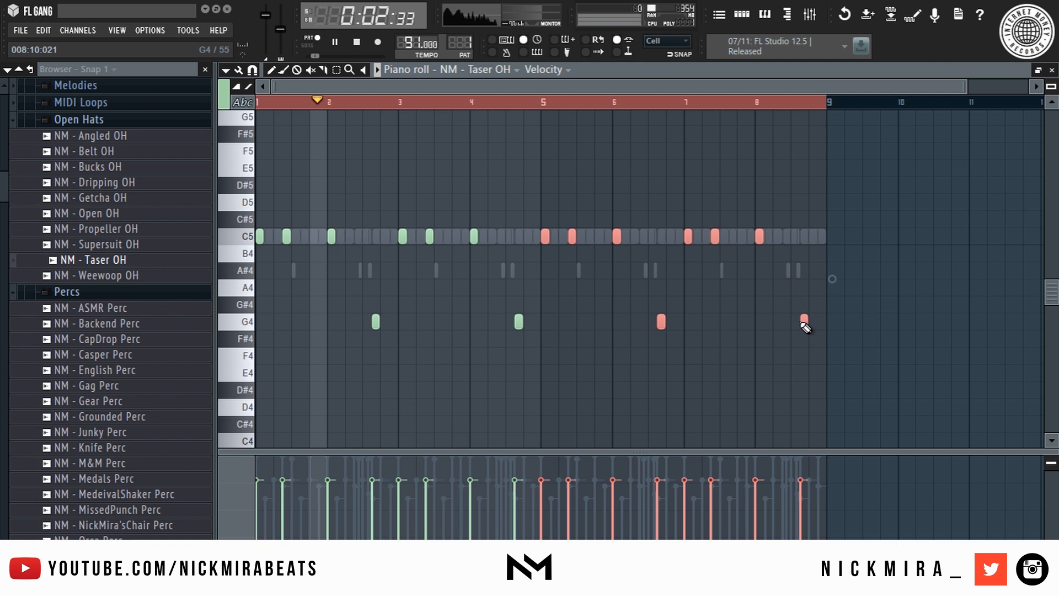
key("ctrl+d")
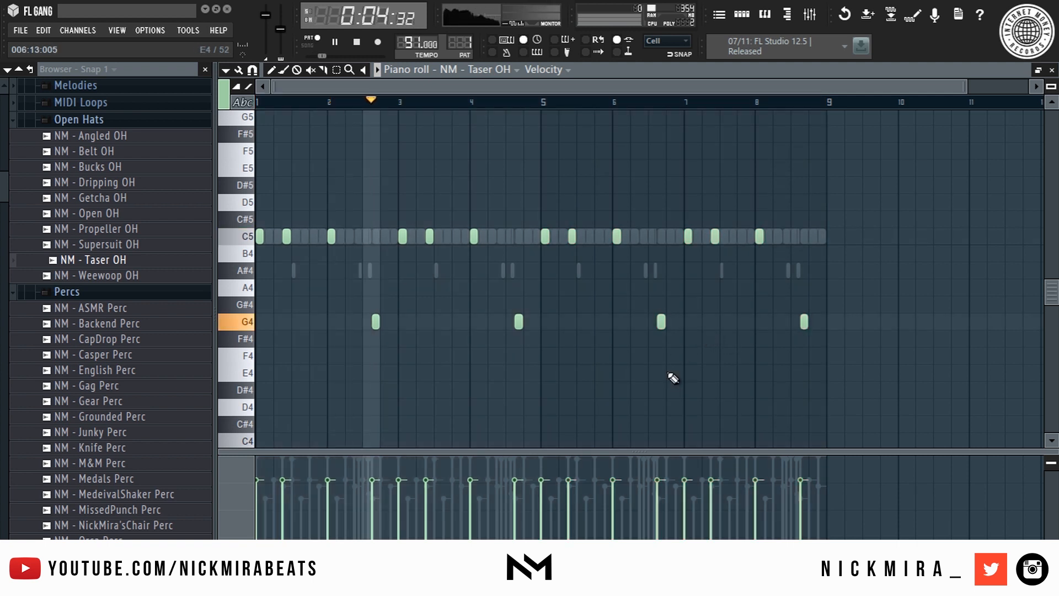
key("F7")
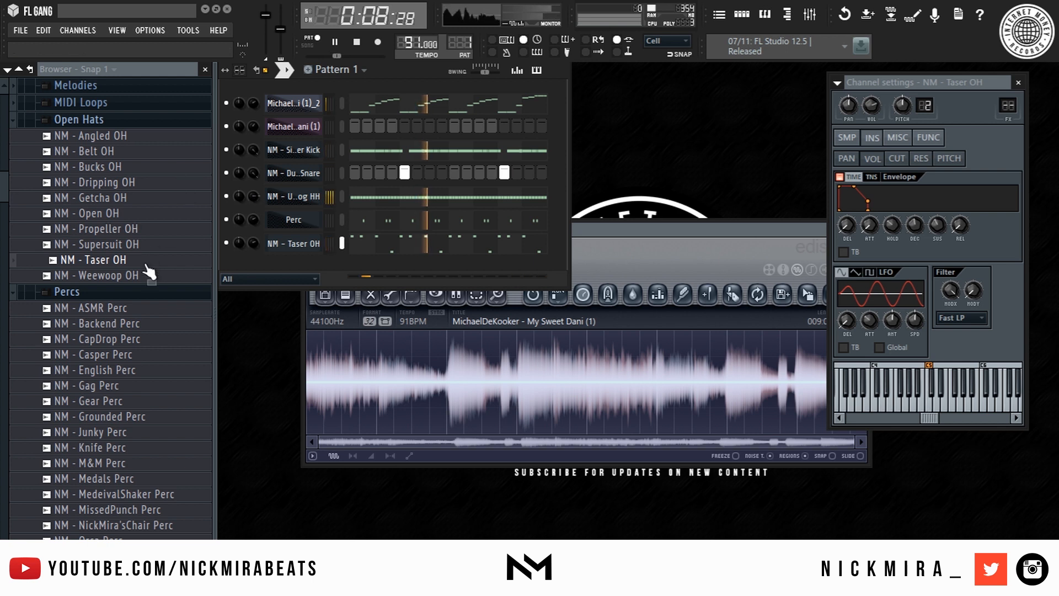
- Preview perc samples, then add NM - Casper Perc as a channel and send it to the piano roll
key("space")
left_click(110, 308)
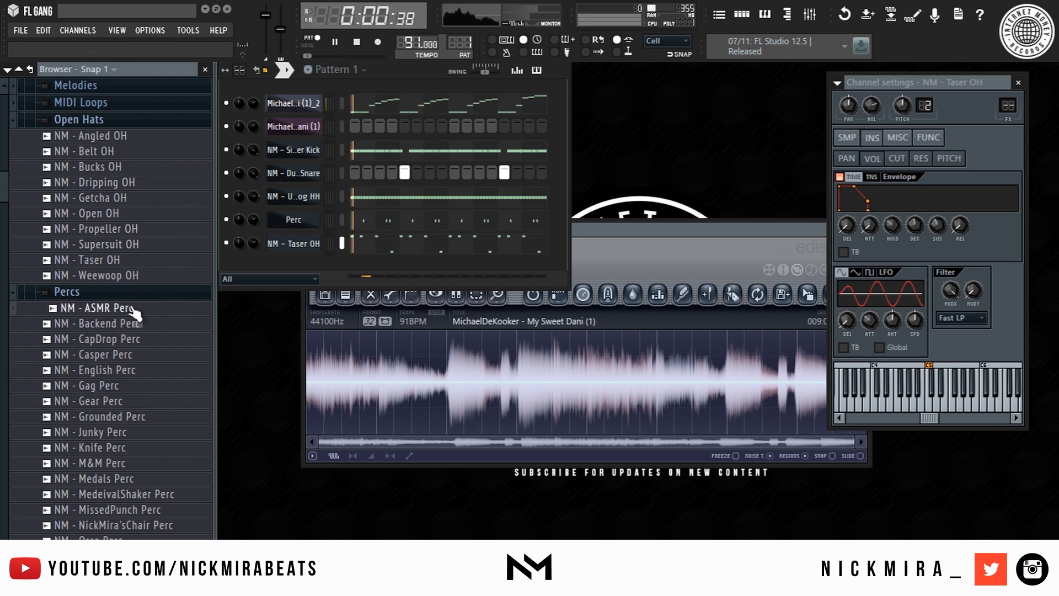
left_click(110, 354)
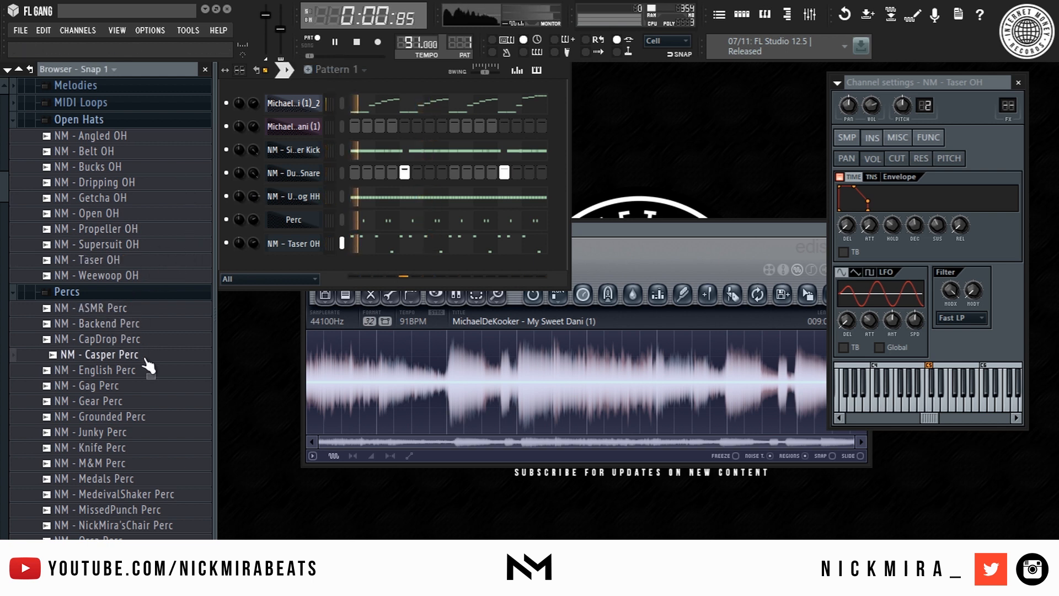
left_click_drag(146, 361, 309, 260)
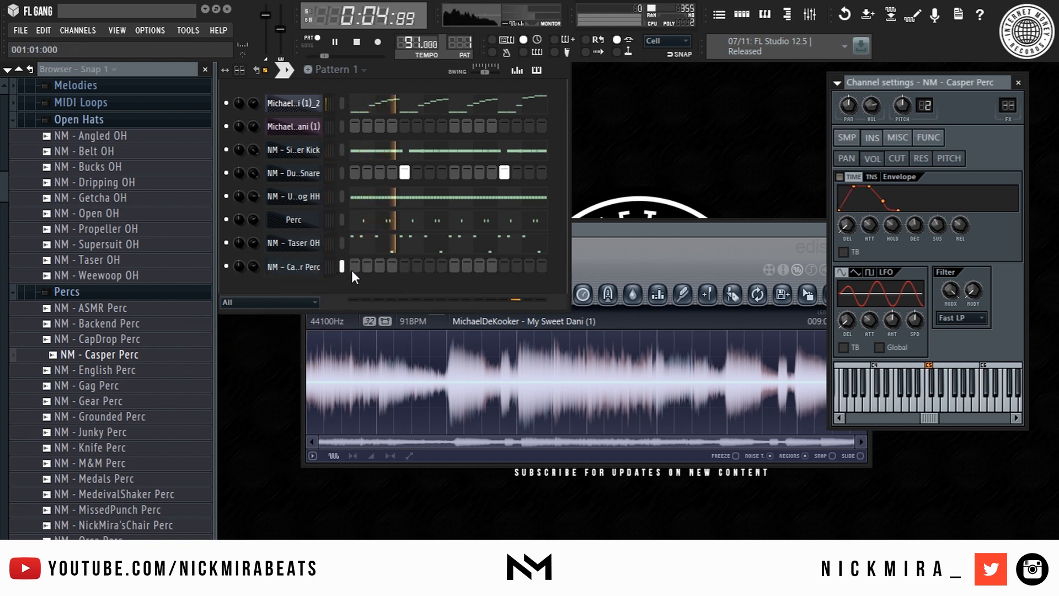
right_click(332, 268)
left_click(340, 269)
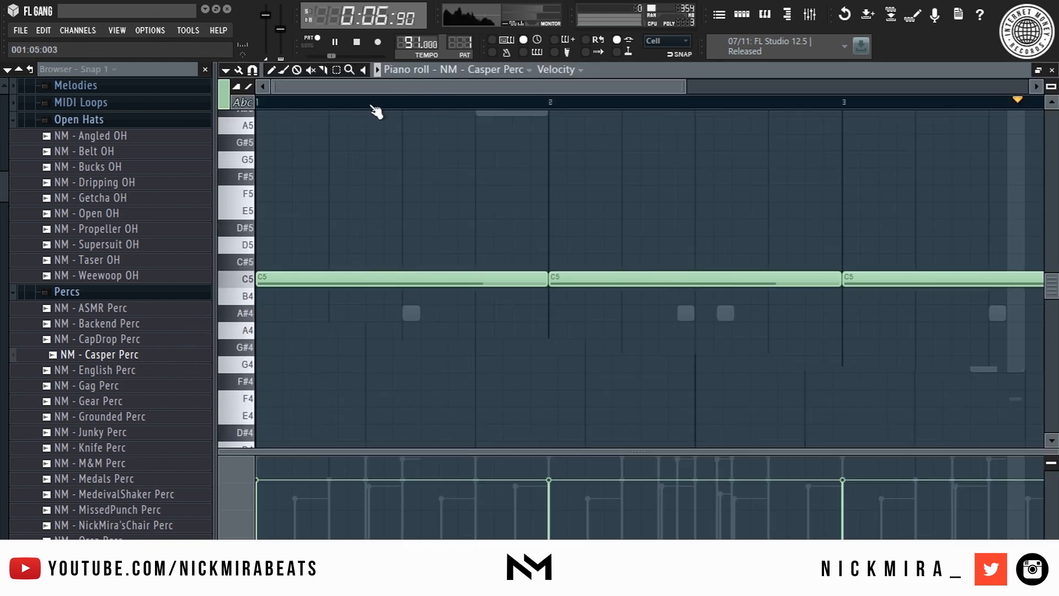
- Delete the C5 notes at bars 3 and 5, then shorten and nudge the remaining C5 hits
right_click(435, 279)
right_click(557, 279)
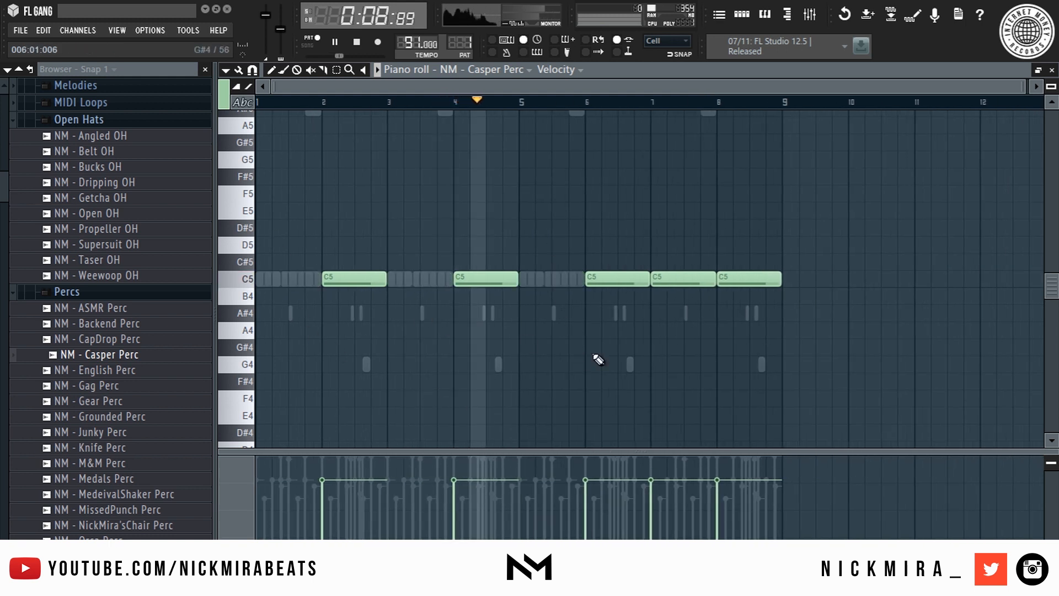
key("shift+d")
key("shift+Left")
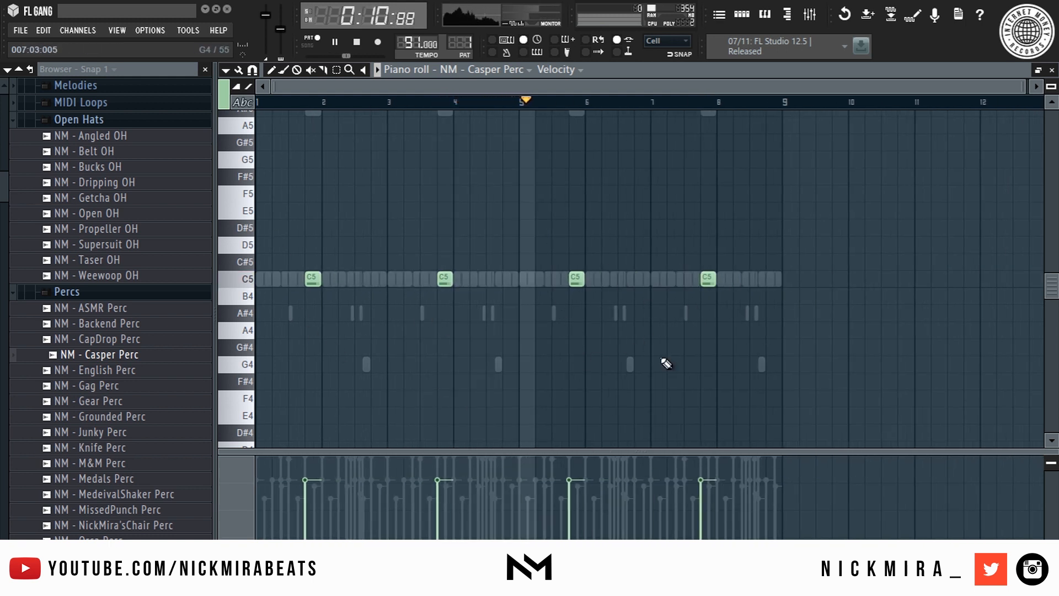
scroll(608, 101, "up", 3)
key("shift+Right")
key("shift+Right")
key("shift+d")
- Move both Casper Perc notes one step earlier and audition from around bar 3.5
scroll(608, 100, "down", 3)
scroll(612, 104, "down", 1)
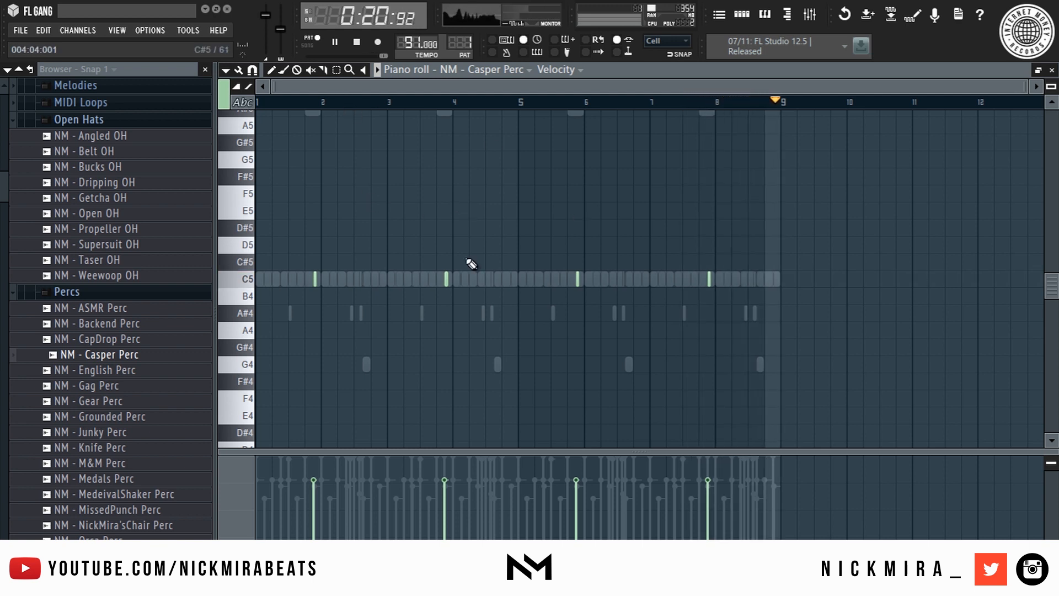
scroll(292, 105, "up", 3)
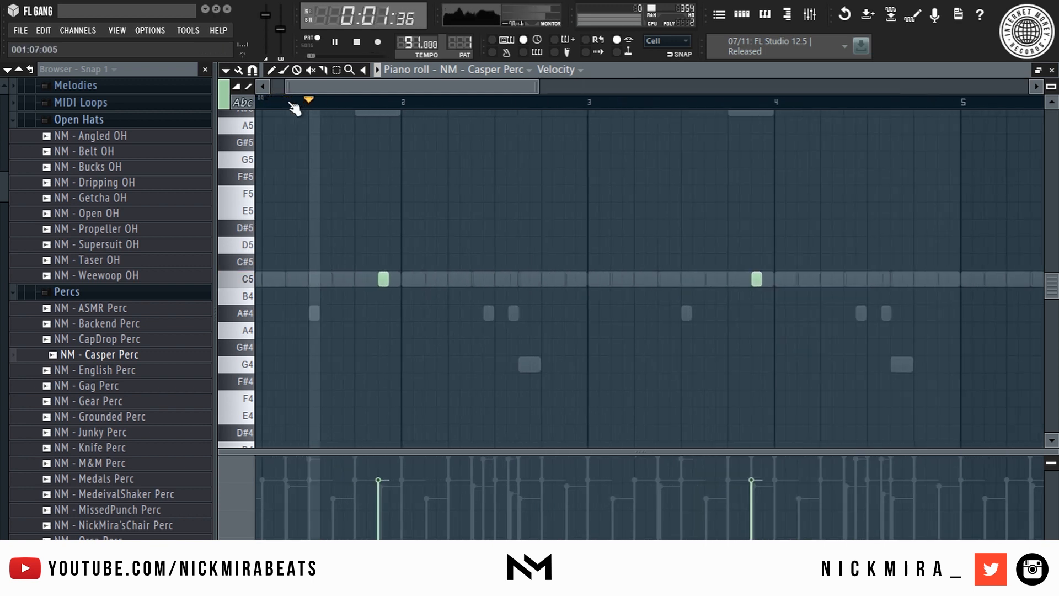
key("ctrl+a")
left_click_drag(382, 279, 339, 274)
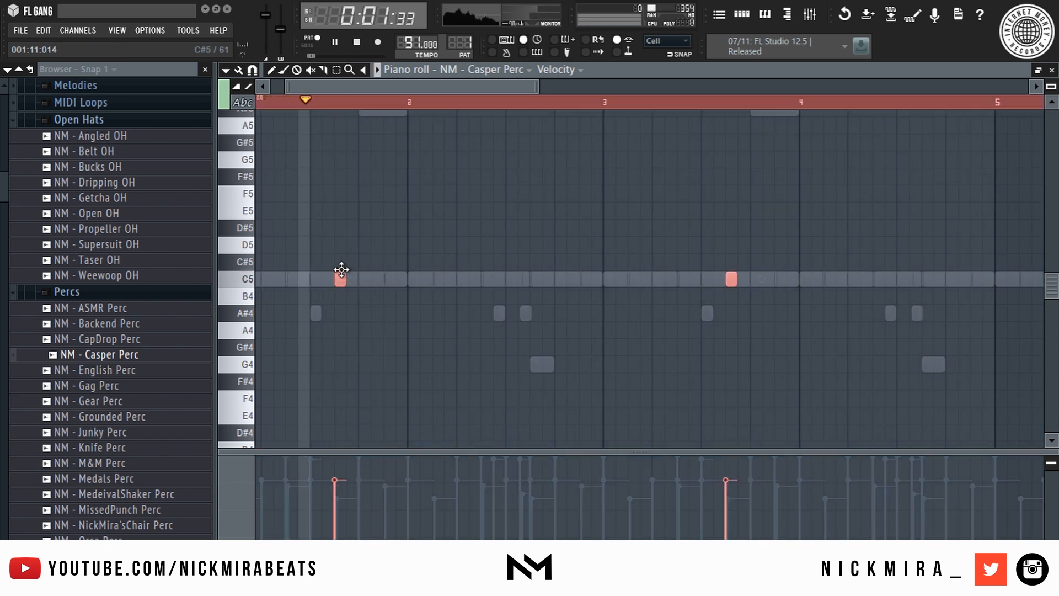
key("ctrl+d")
left_click(710, 103)
scroll(716, 105, "down", 3)
key("space")
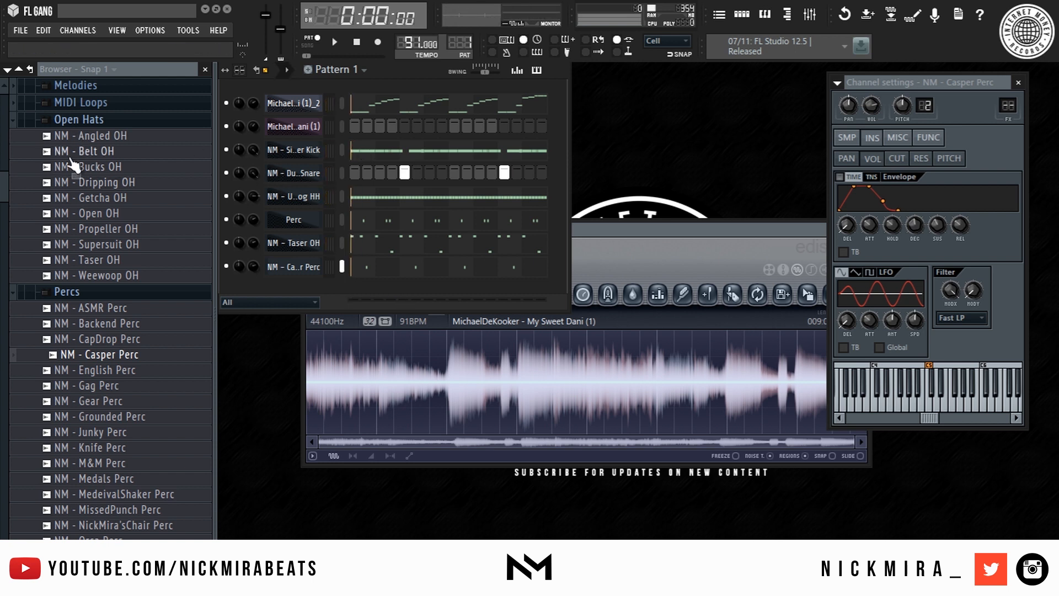
- Audition several perc samples and add NM - Junky Perc as a new channel
left_click(145, 324)
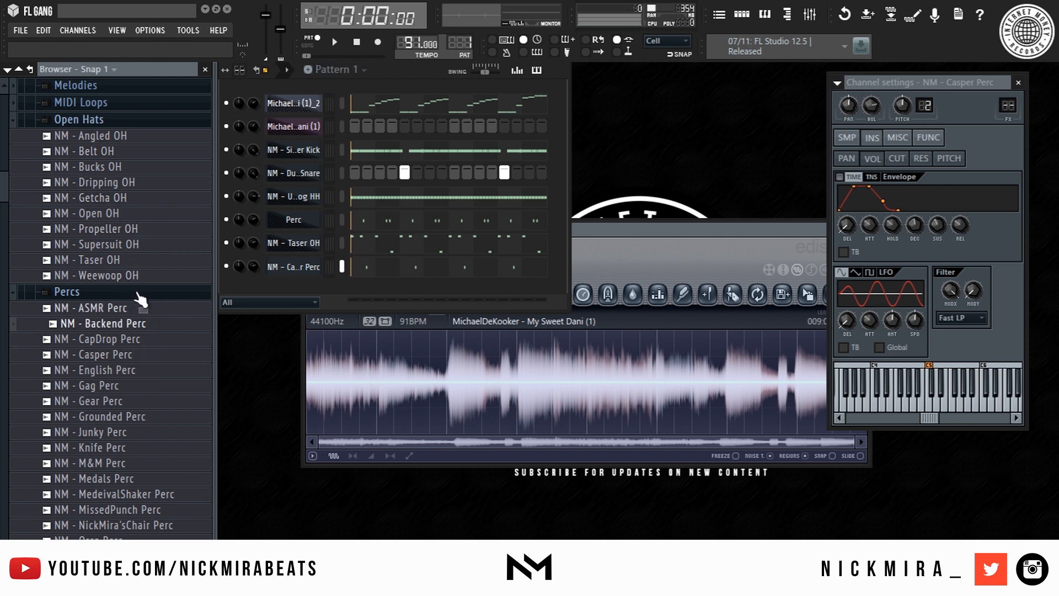
scroll(142, 309, "down", 3)
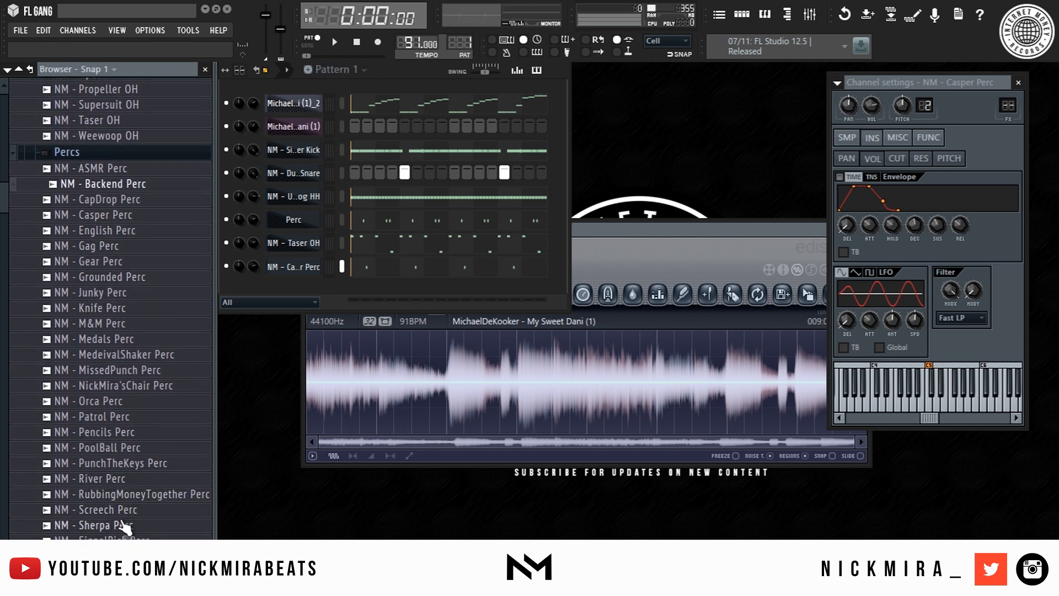
left_click(125, 526)
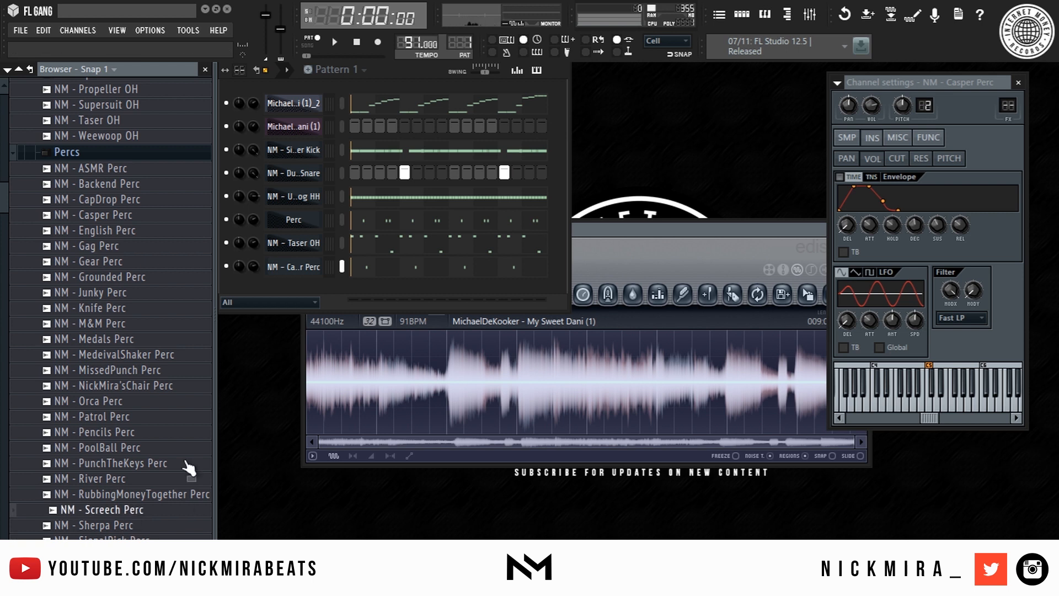
left_click(141, 404)
key("space")
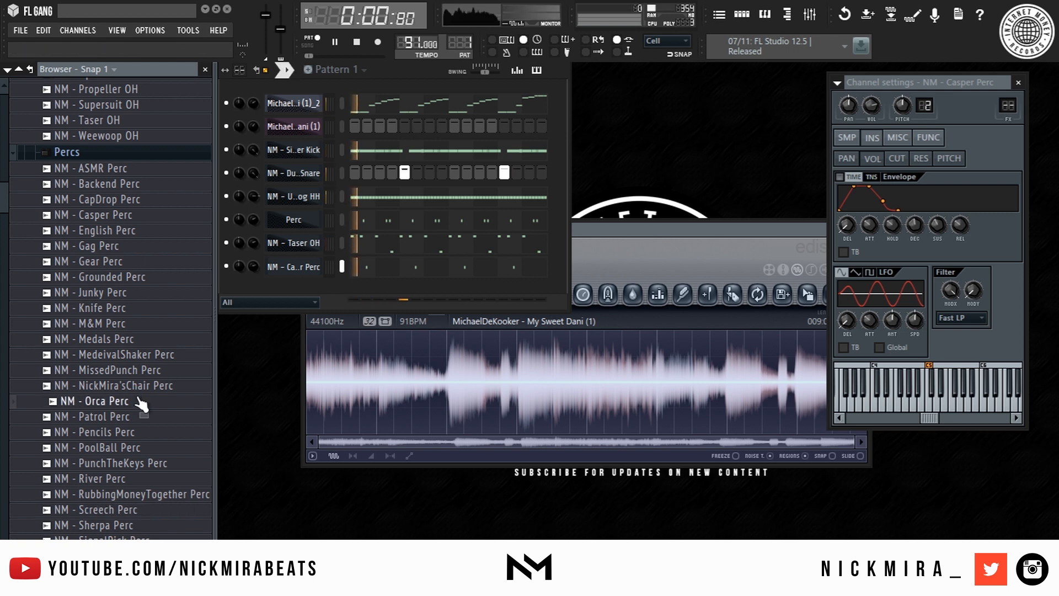
left_click(121, 292)
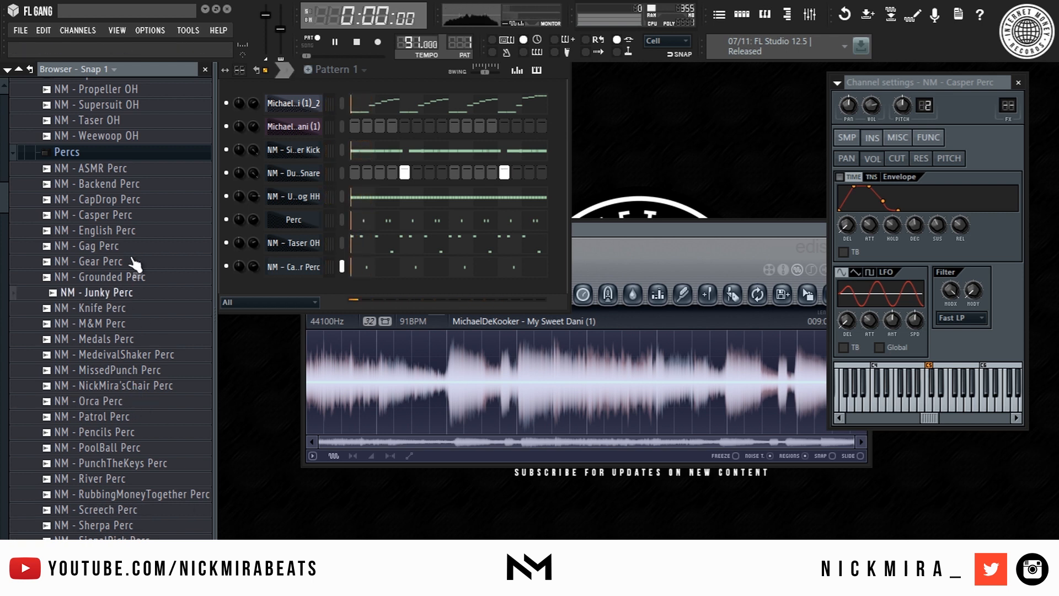
scroll(104, 204, "up", 1)
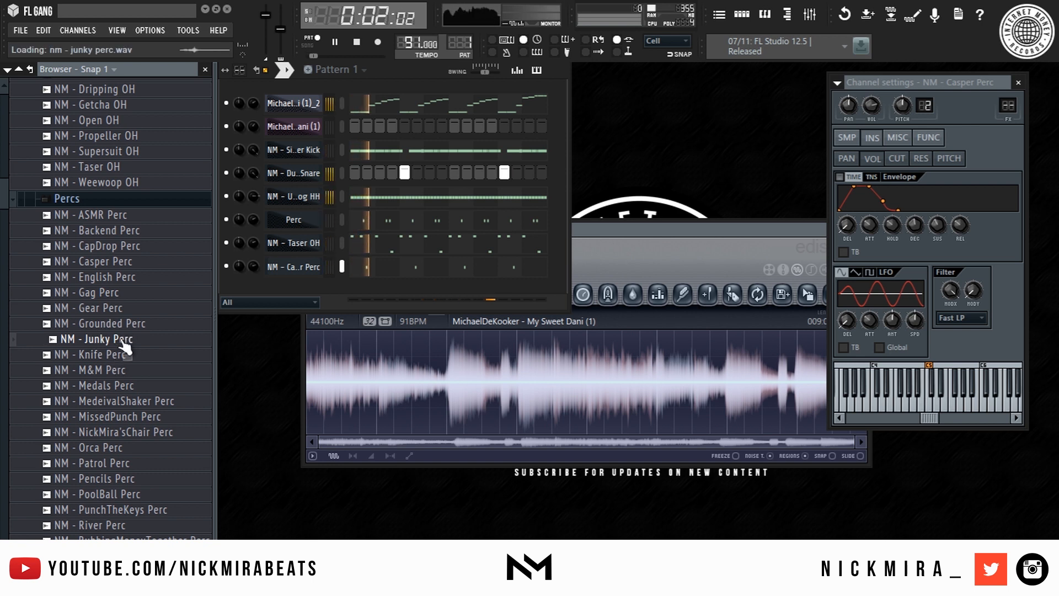
left_click_drag(127, 344, 280, 191)
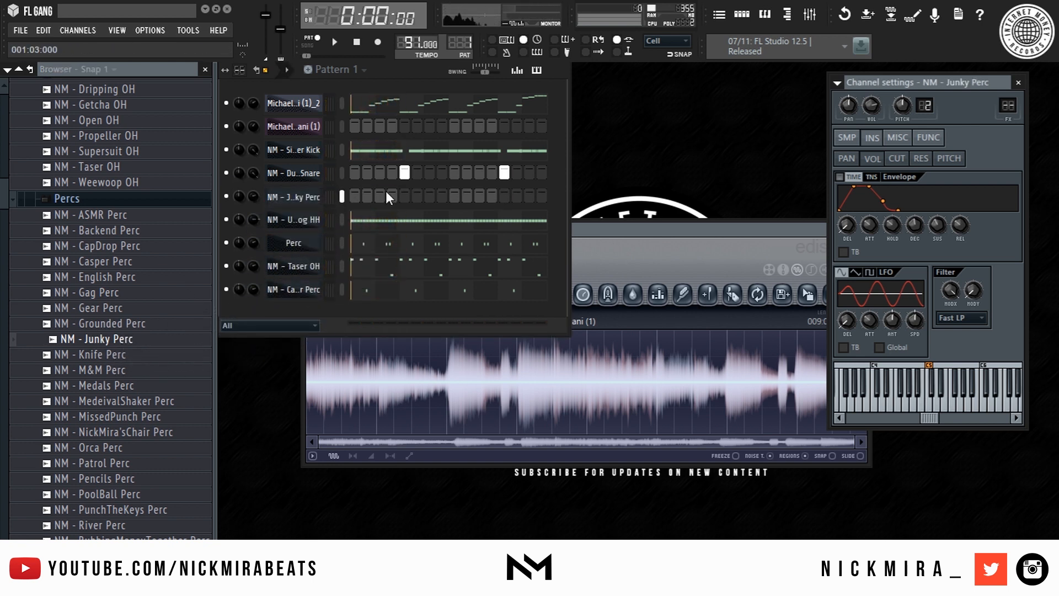
- In Junky Perc's piano roll, delete the second, fourth and sixth C5 notes and shorten the rest
right_click(325, 194)
left_click(338, 200)
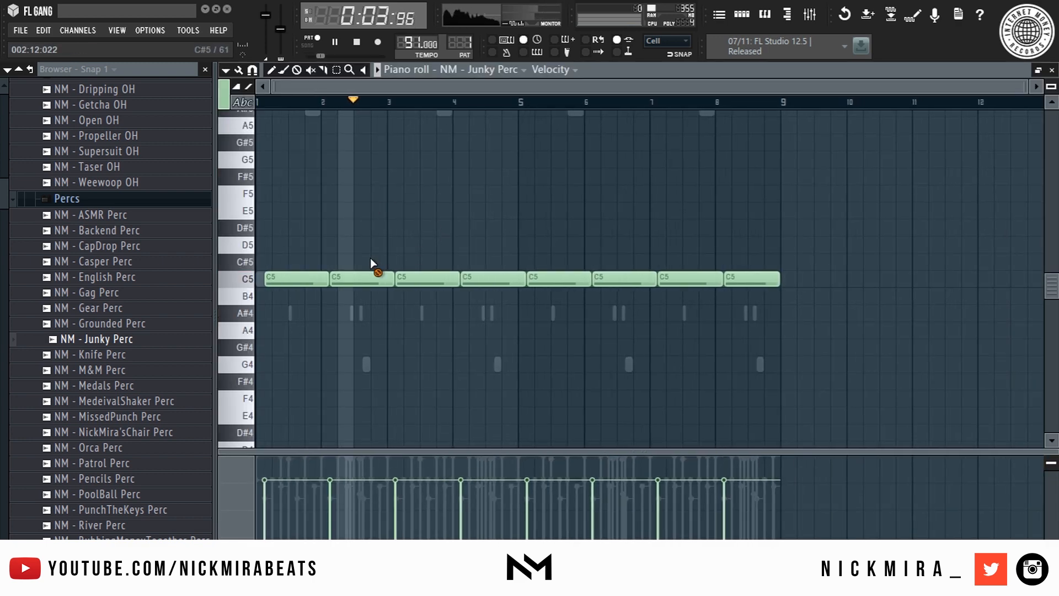
right_click(366, 278)
right_click(497, 278)
right_click(600, 277)
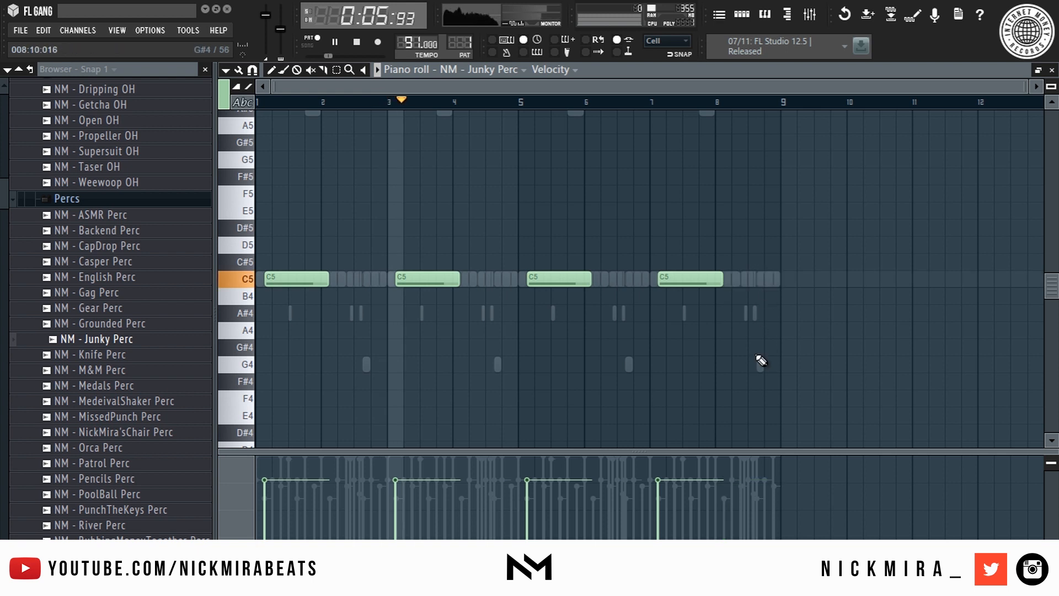
key("shift+d")
scroll(532, 125, "up", 3)
- Lower the Junky Perc volume to about 69% and open the melody's Slicex
key("Escape")
left_click_drag(254, 196, 253, 203)
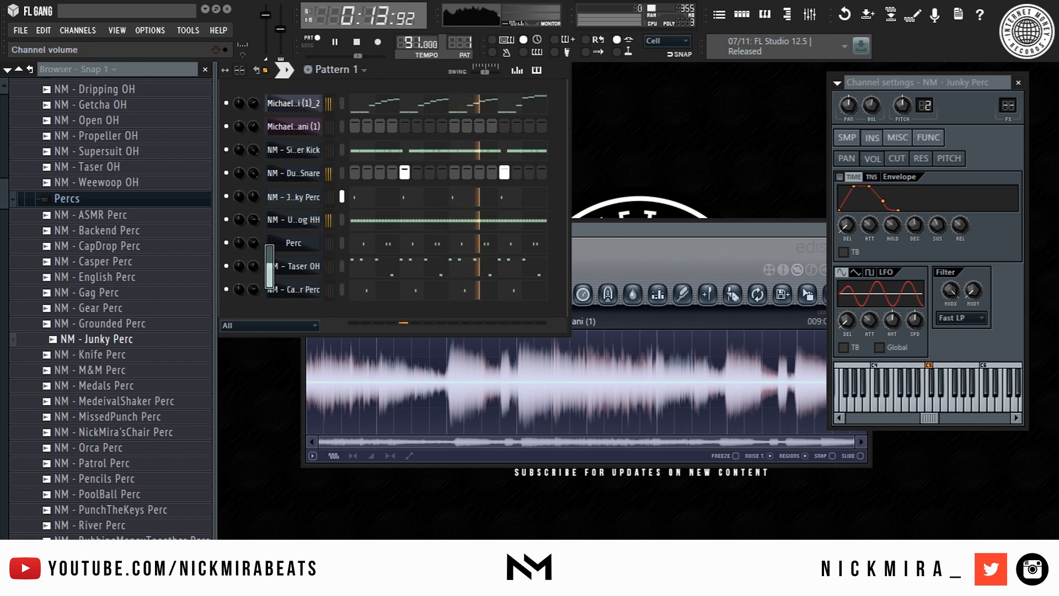
left_click(314, 103)
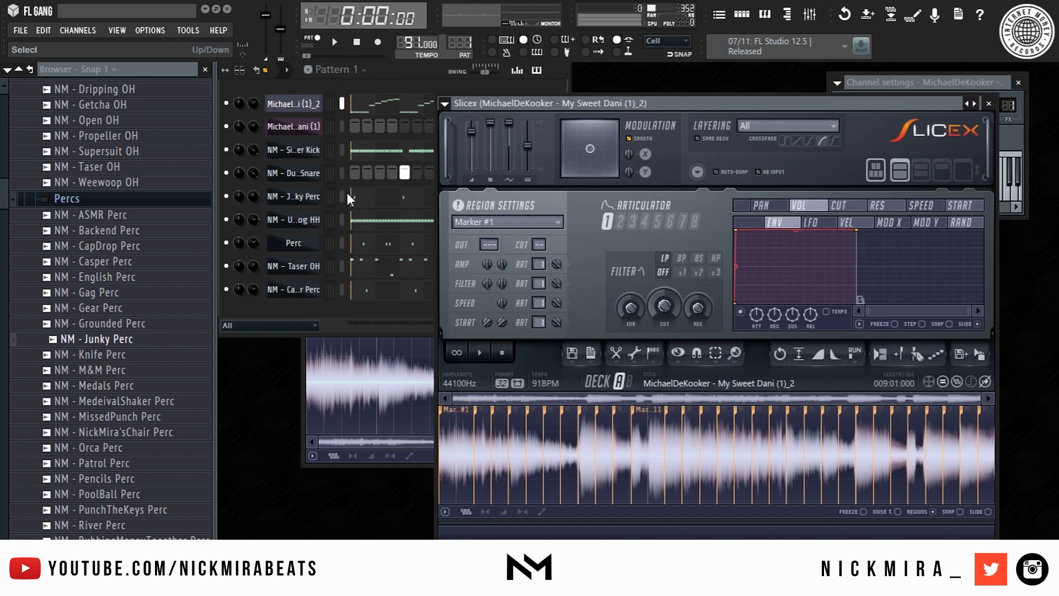
- Link the Slicex melody channel to mixer Insert 1
left_click(719, 17)
left_click(812, 14)
right_click(323, 316)
left_click(306, 101)
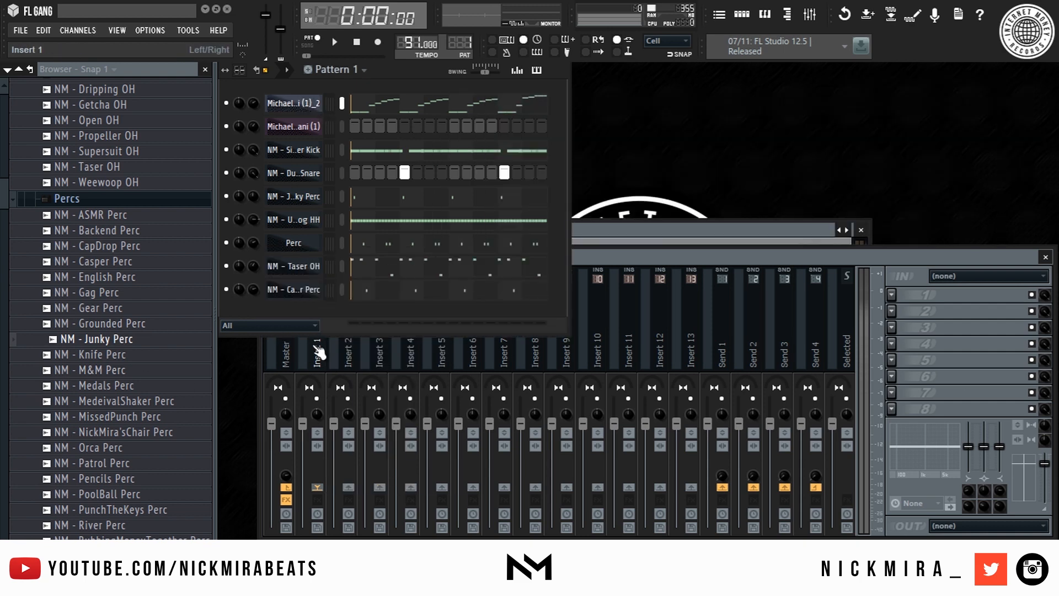
left_click(326, 357)
right_click(324, 356)
mouse_move(435, 322)
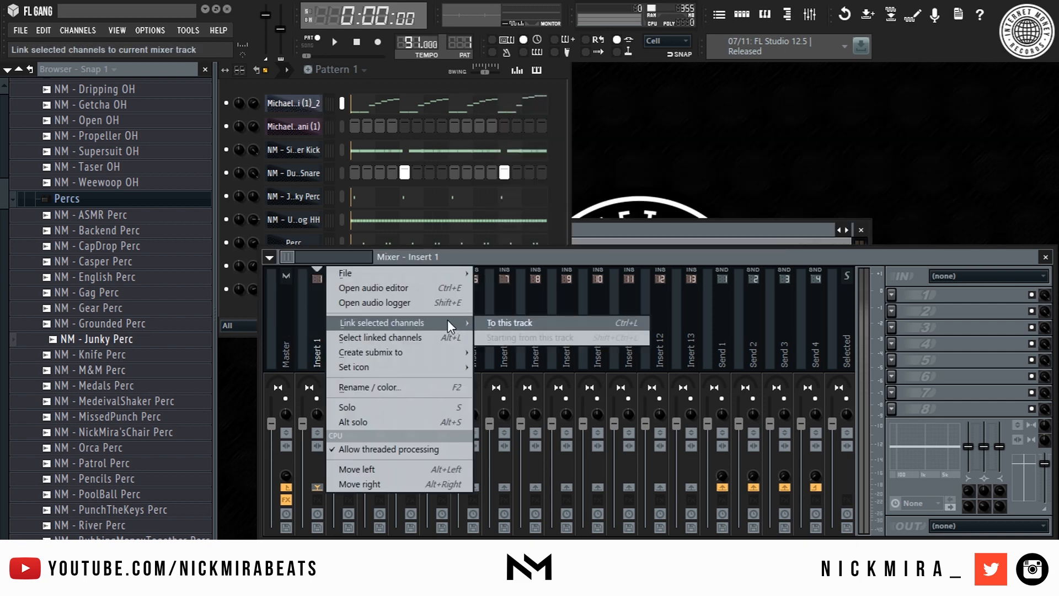
left_click(504, 324)
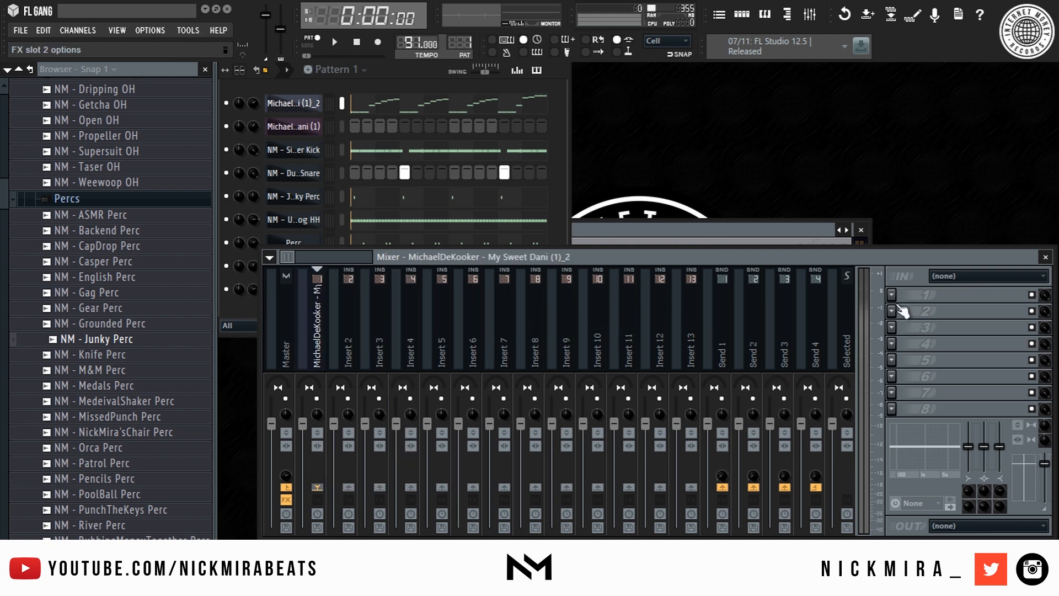
- Clone the Slicex melody channel and paste the melody notes into the clone
right_click(307, 104)
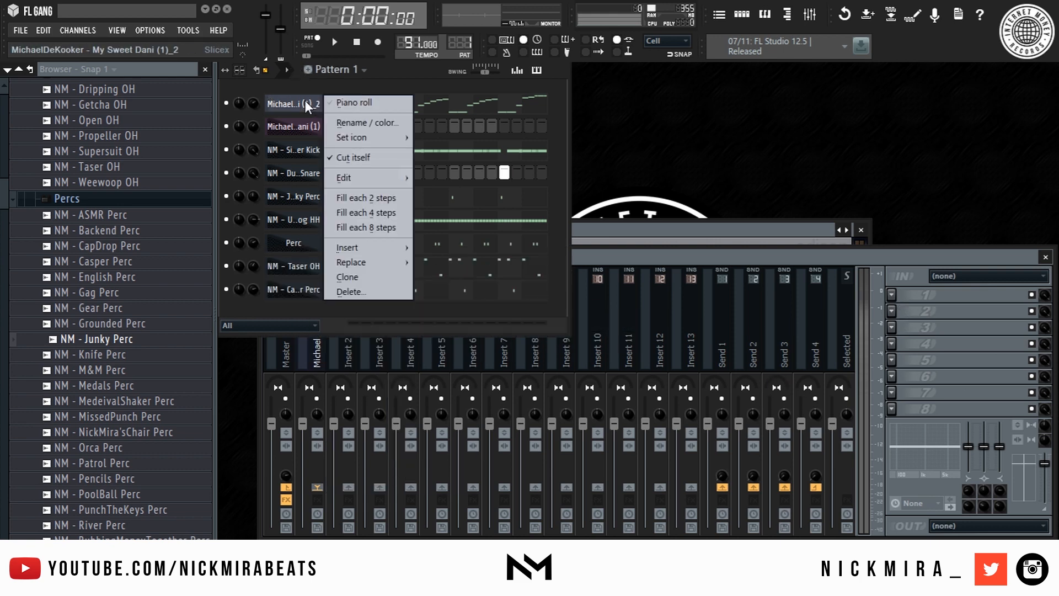
key("c")
right_click(296, 99)
right_click(301, 127)
key("p")
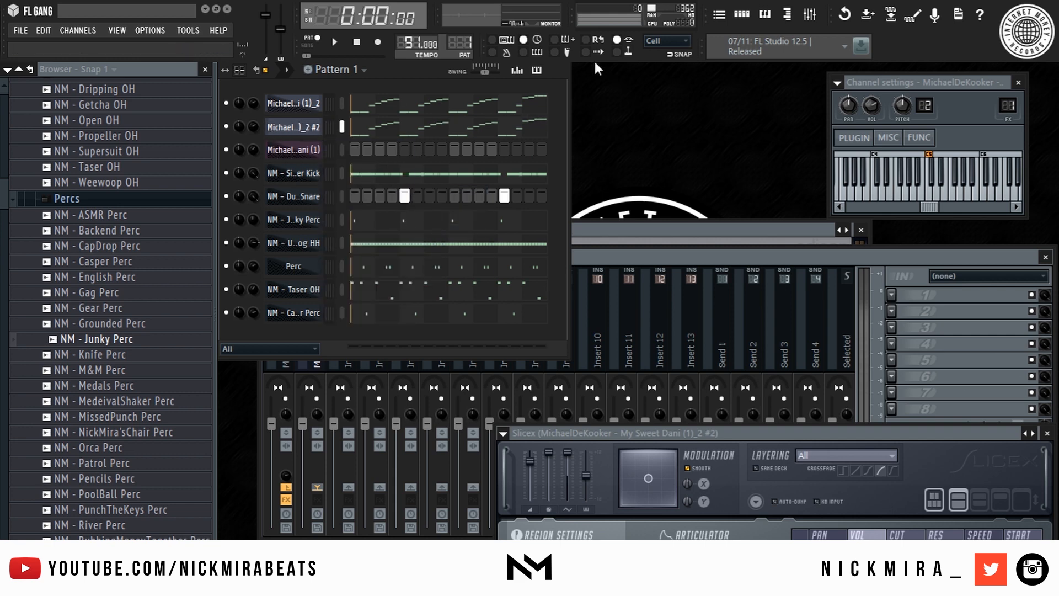
left_click(726, 22)
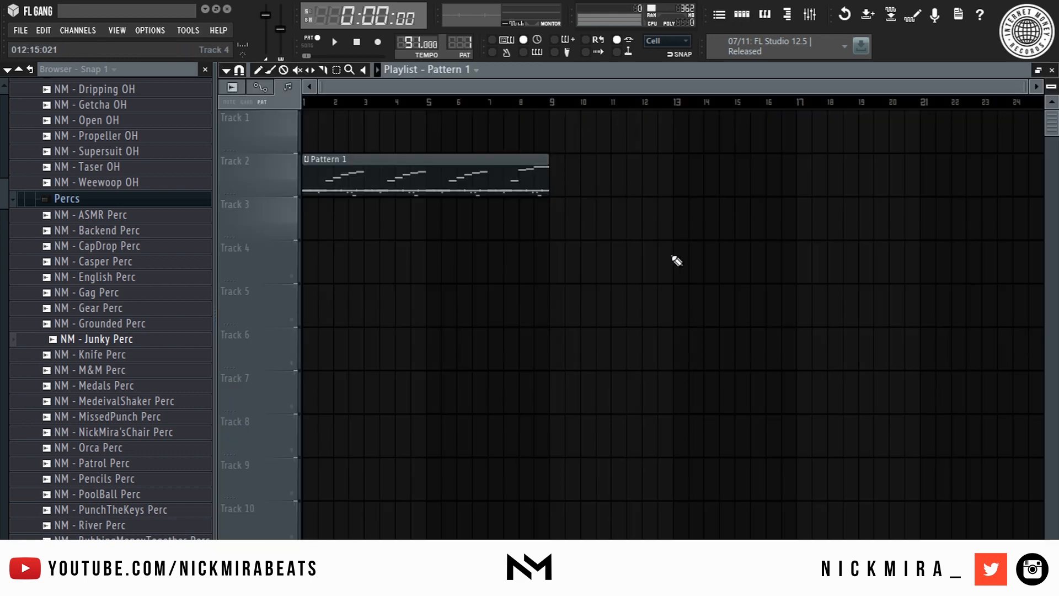
- Move Pattern 1 to Track 1, switch to song mode, and delete the cloned #2 channel
left_click_drag(467, 165, 450, 98)
key("l")
key("F5")
right_click(289, 130)
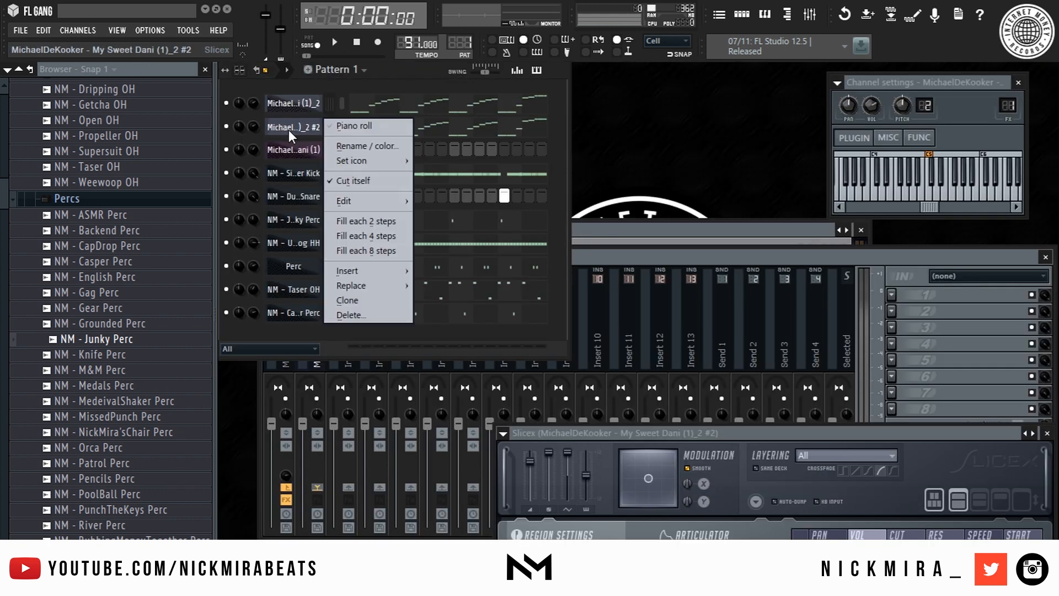
key("d")
key("Return")
- Solo the melody channel and start song playback
left_click(331, 357)
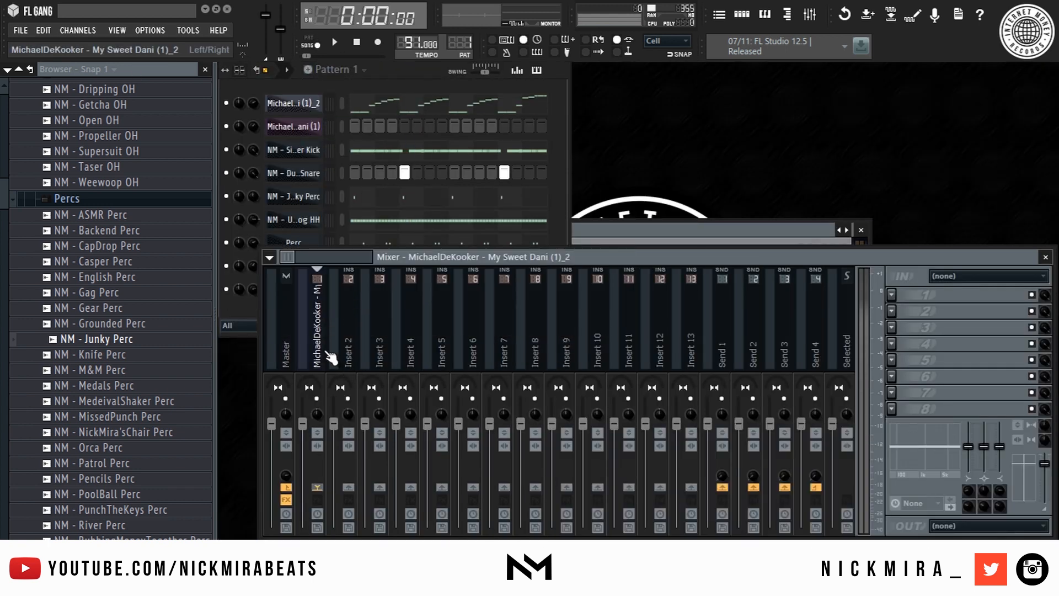
left_click(731, 15)
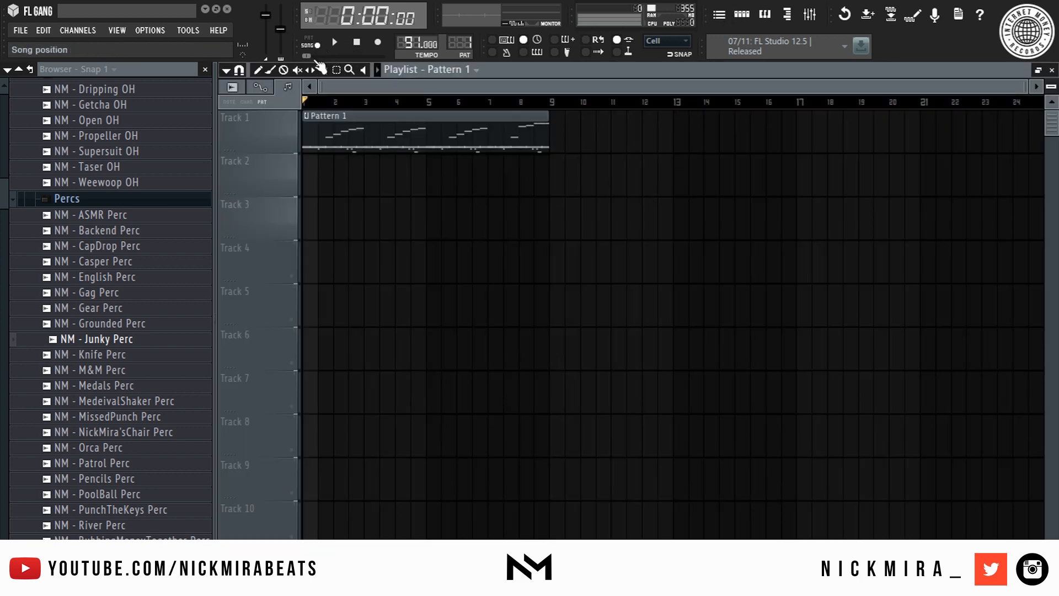
key("F5")
left_click(560, 88)
right_click(225, 104)
left_click(244, 114)
key("space")
- Render the melody's Insert 1 mixer track to audio with Ctrl+Alt+R
left_click(721, 17)
left_click(721, 18)
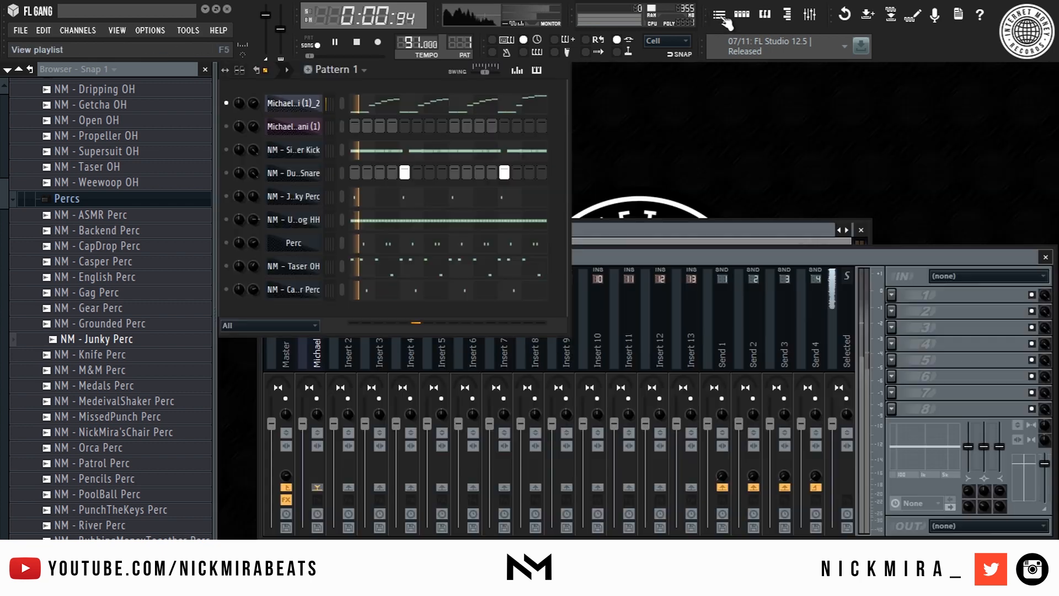
left_click(722, 18)
key("F5")
key("space")
left_click(658, 318)
key("space")
key("space")
left_click(316, 415)
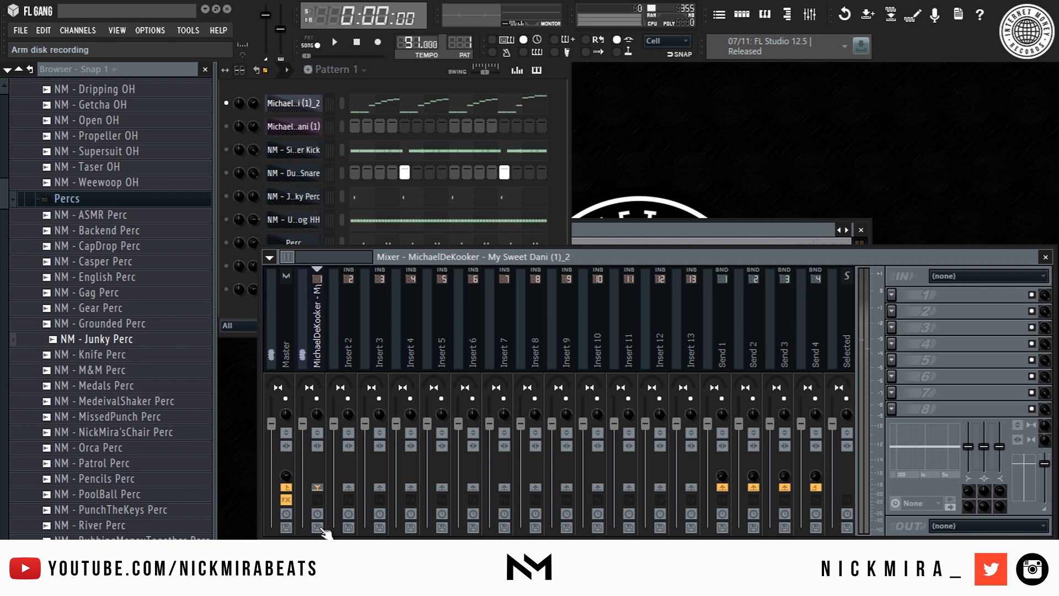
key("ctrl+alt+r")
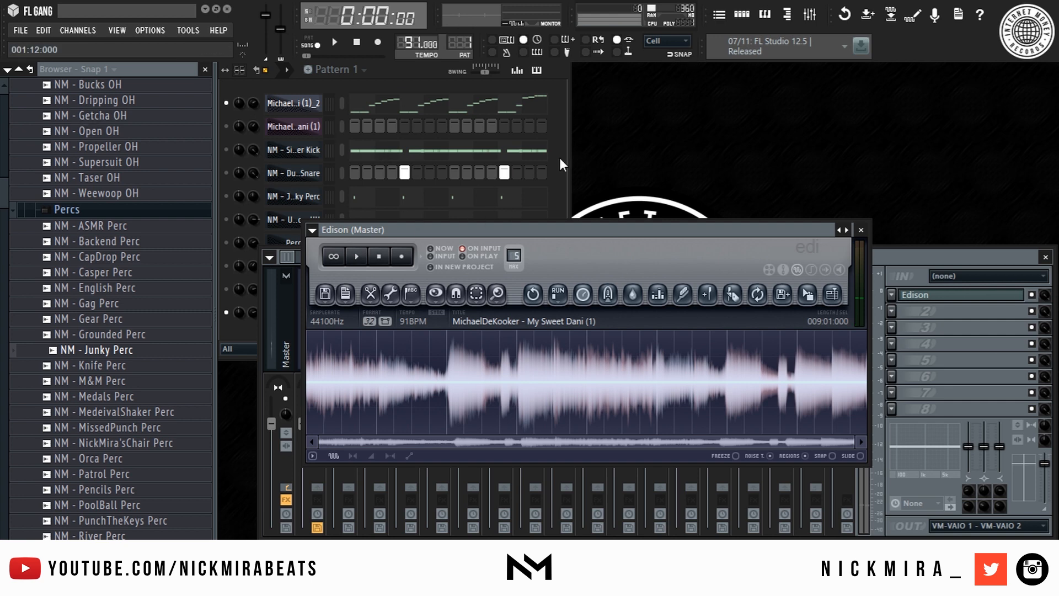
left_click(411, 219)
- Link the rendered melody audio channel to Insert 2 and solo it
left_click(330, 305)
left_click(286, 364)
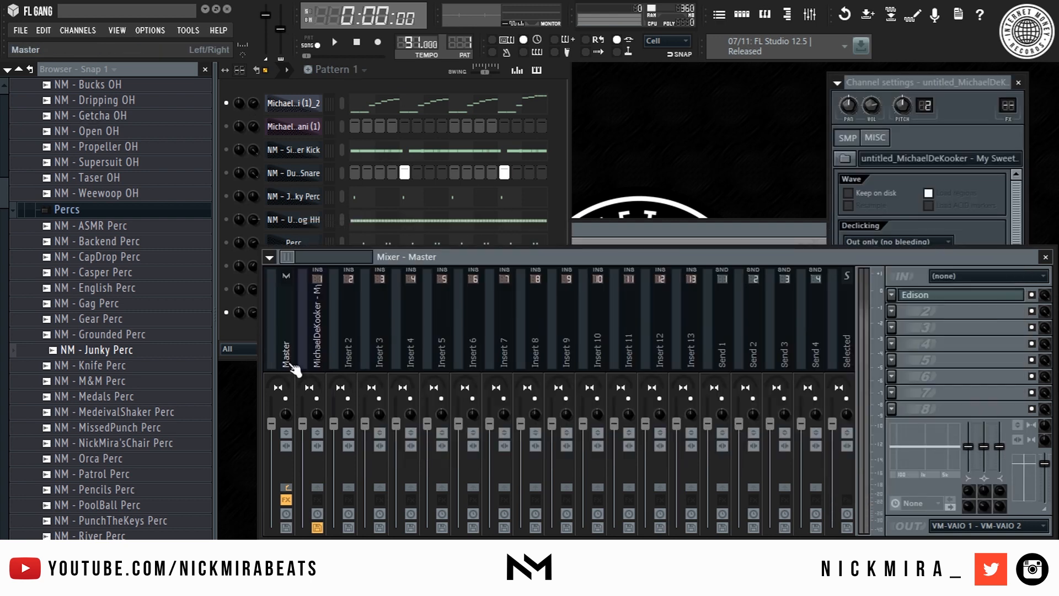
left_click(349, 331)
right_click(350, 331)
mouse_move(474, 323)
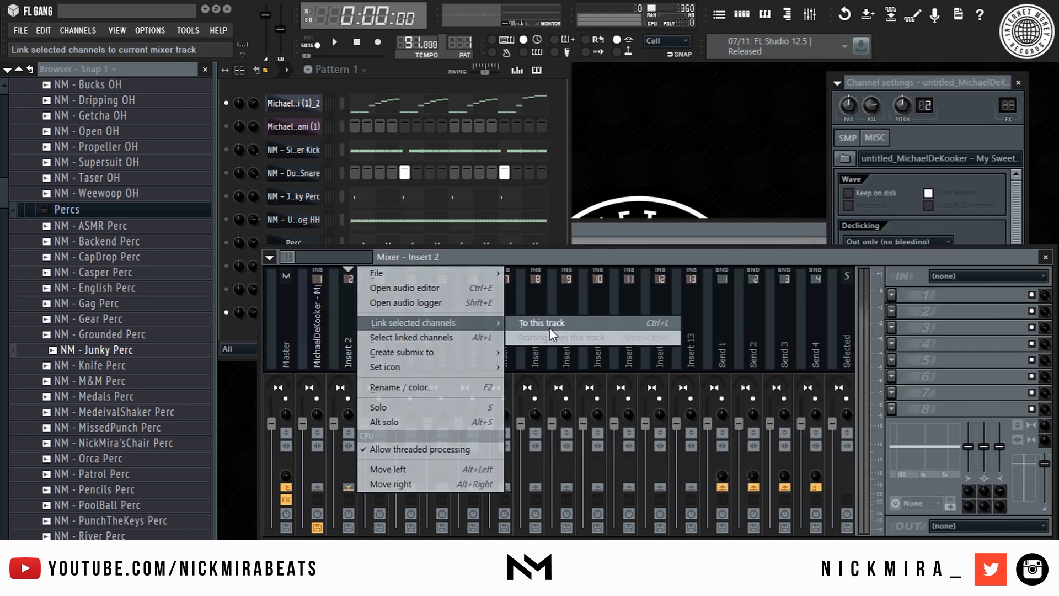
left_click(543, 322)
right_click(227, 313)
left_click(246, 322)
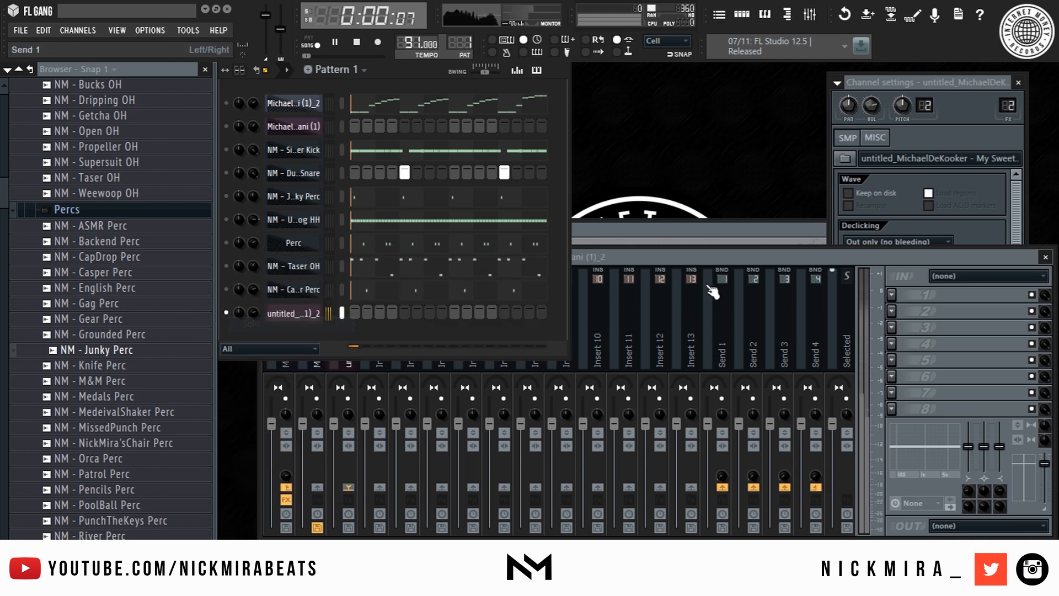
left_click(739, 252)
- Load Fruity Parametric EQ 2 on Insert 2 with the 20Hz - 18kHz cut preset, low-passing near 173 Hz
left_click(891, 296)
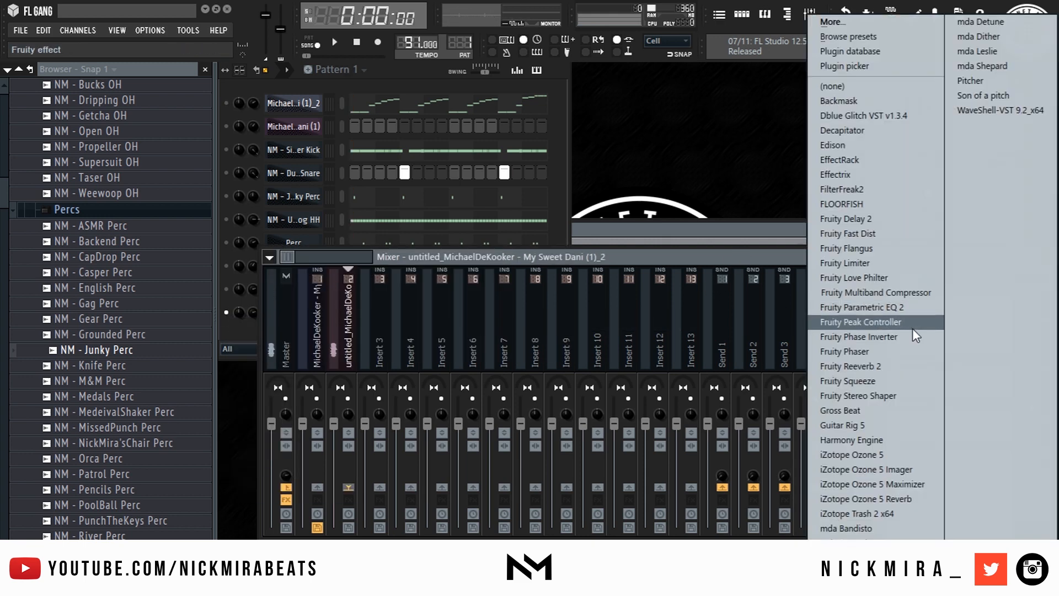
left_click(915, 307)
key("space")
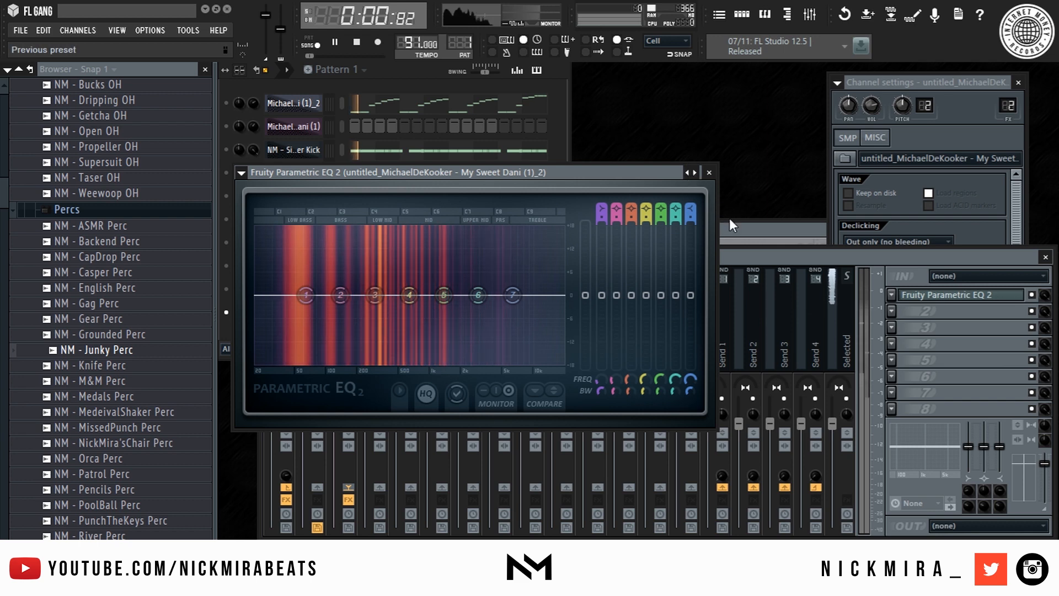
left_click(689, 171)
left_click(746, 223)
left_click_drag(561, 295, 354, 294)
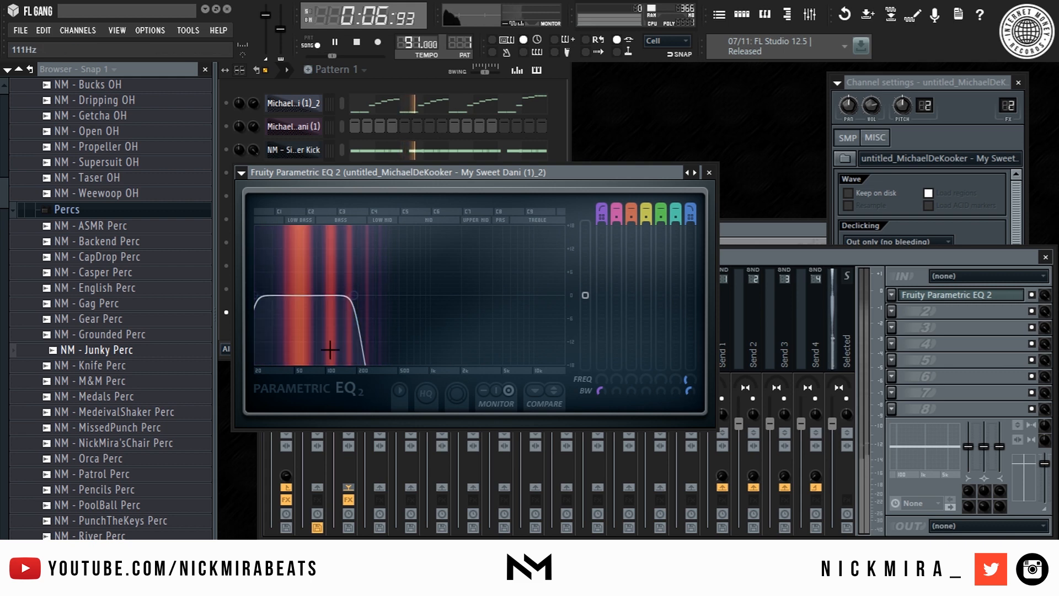
left_click_drag(256, 295, 267, 295)
key("Escape")
- Mute the original melody channel and stop playback
left_click(314, 319)
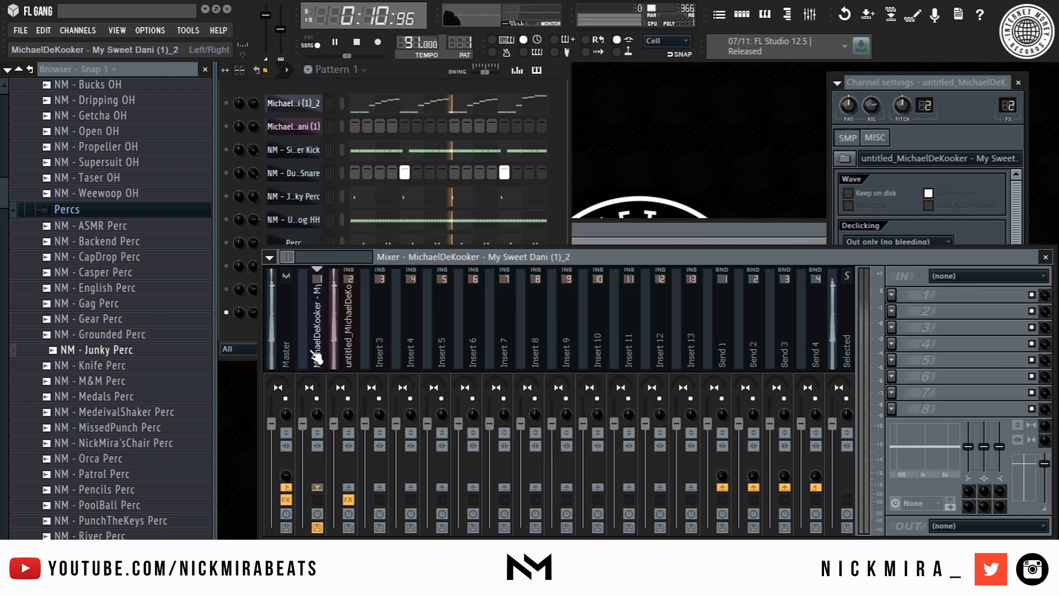
left_click(226, 103)
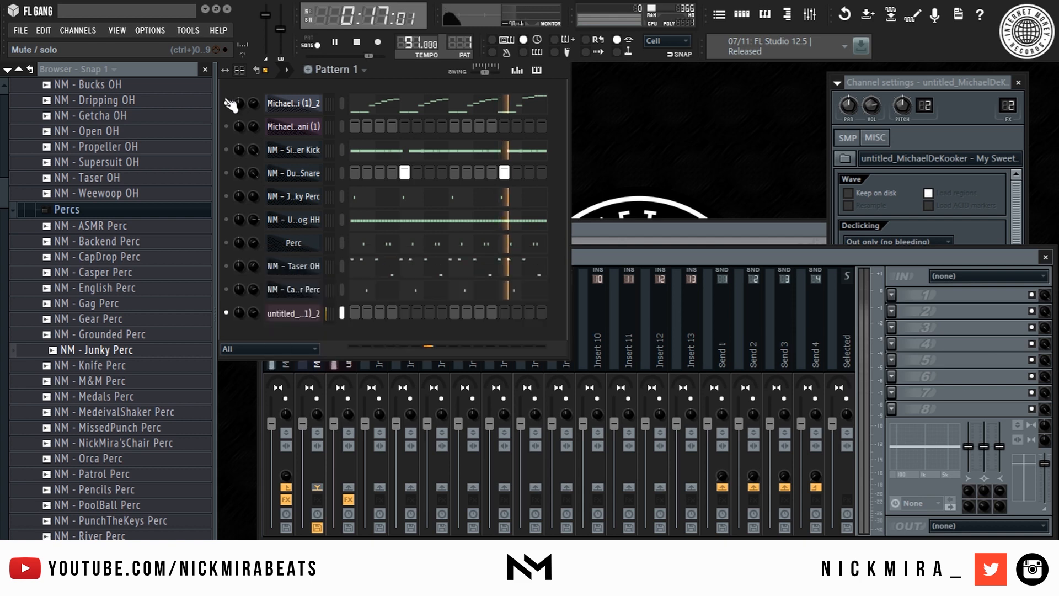
left_click(311, 364)
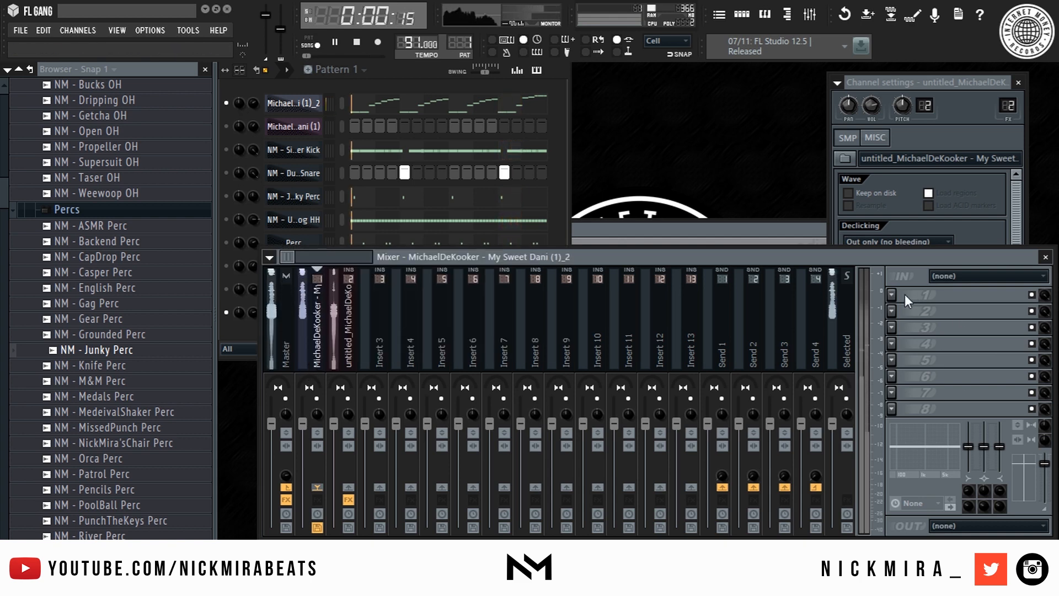
key("space")
- Load Fruity Parametric EQ 2 on the melody's Insert 1 with the 20Hz + 18kHz cut preset
left_click(348, 331)
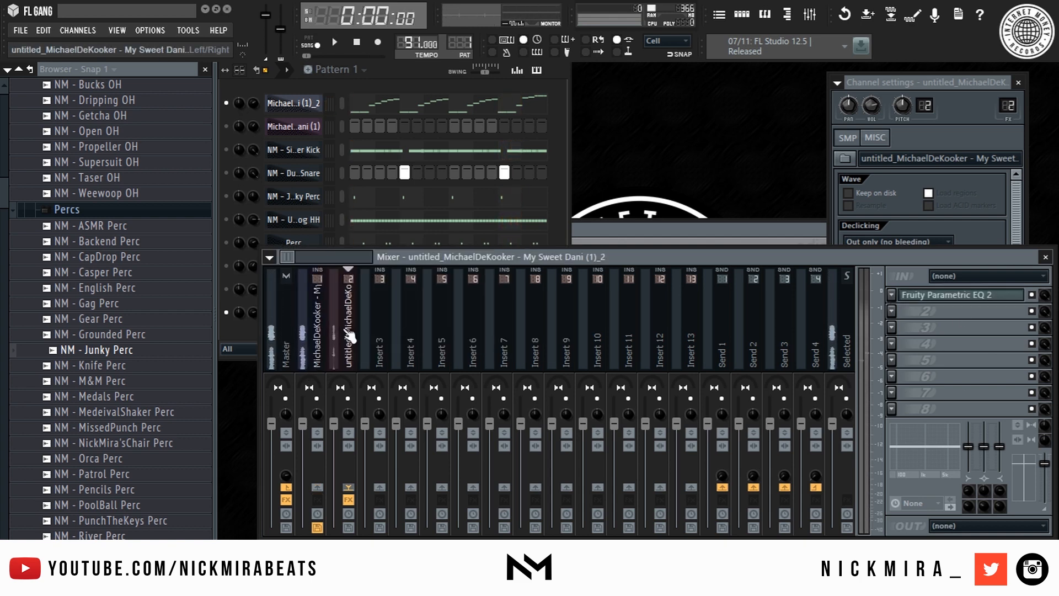
left_click(971, 297)
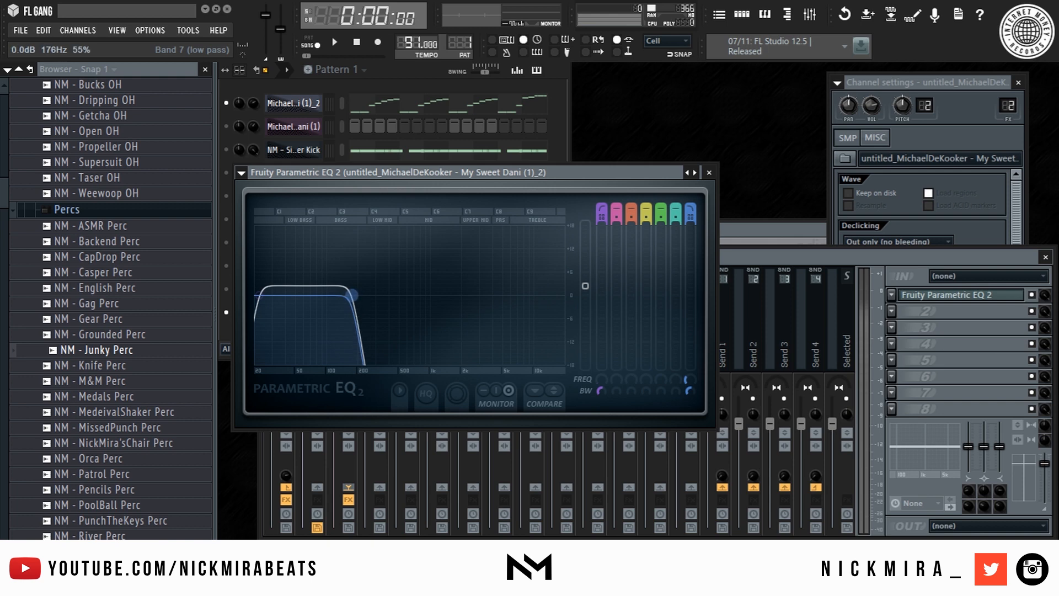
left_click(337, 348)
left_click(330, 319)
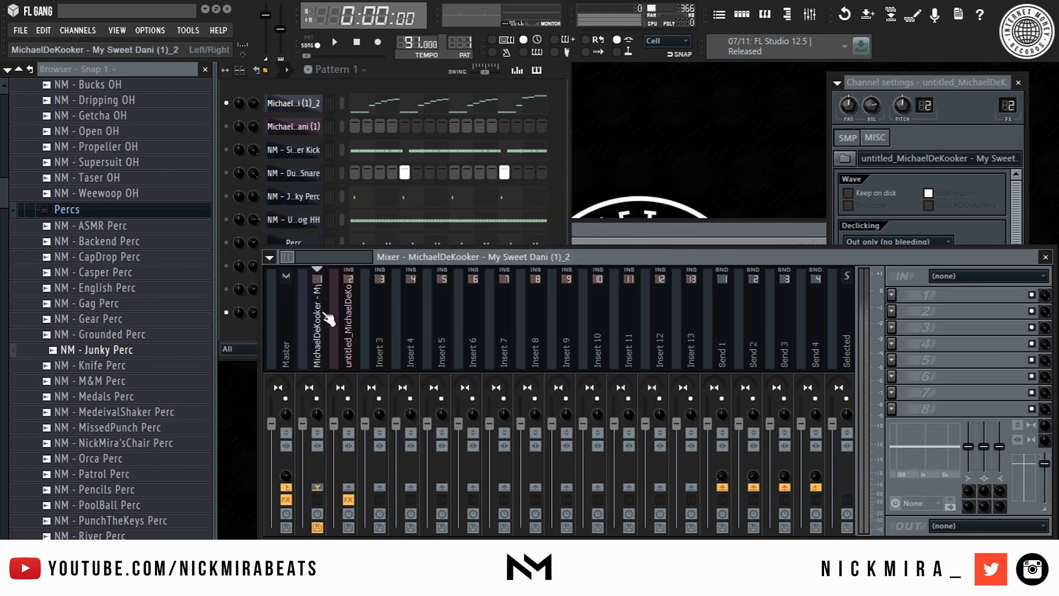
left_click(905, 296)
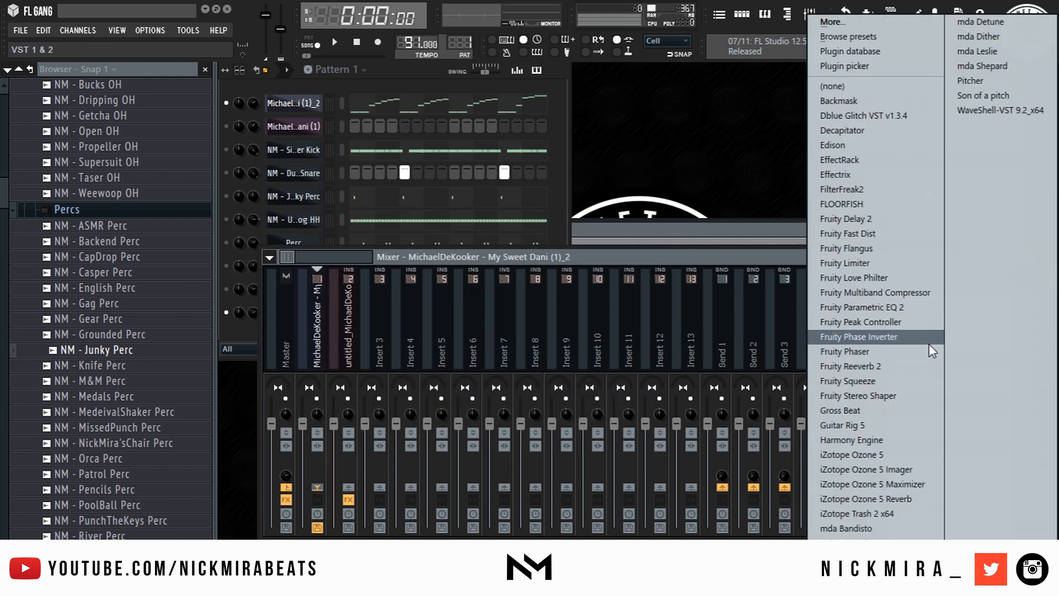
left_click(885, 290)
right_click(723, 208)
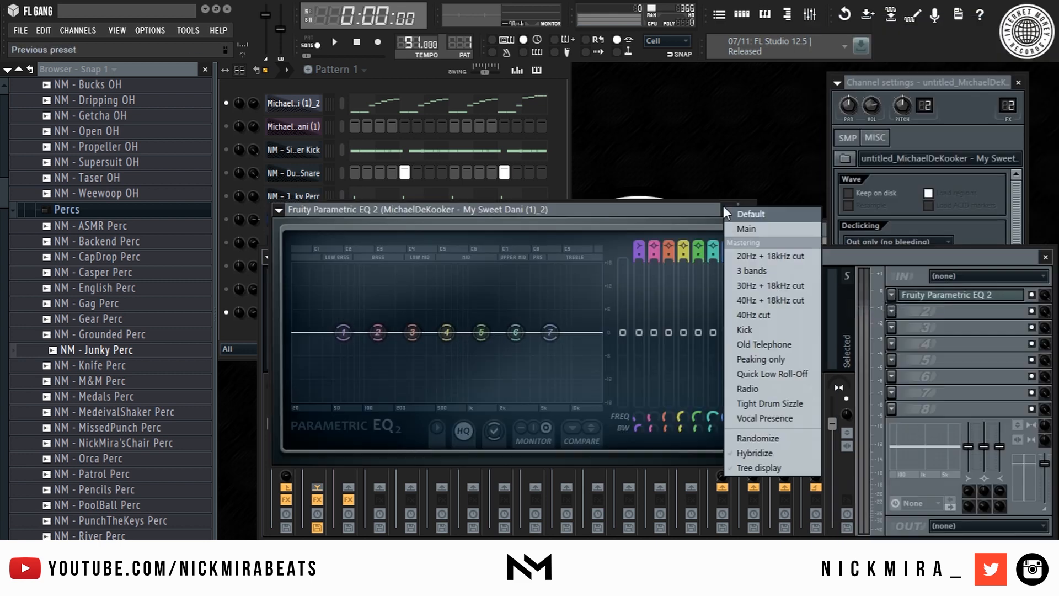
left_click(766, 256)
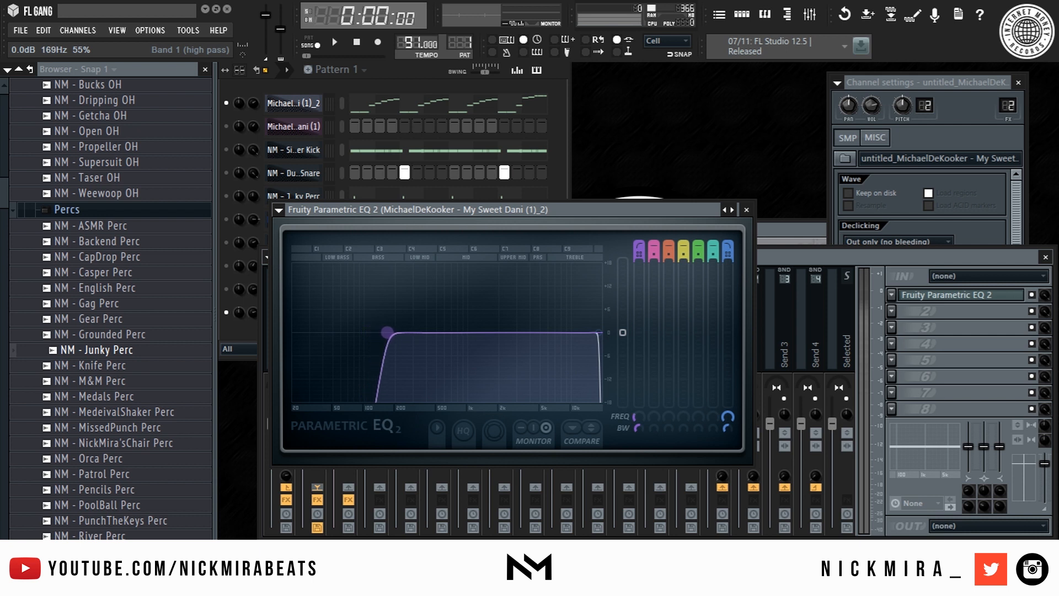
- Audition the melody through the EQ, nudging the low cut slightly higher
key("space")
left_click_drag(390, 334, 396, 334)
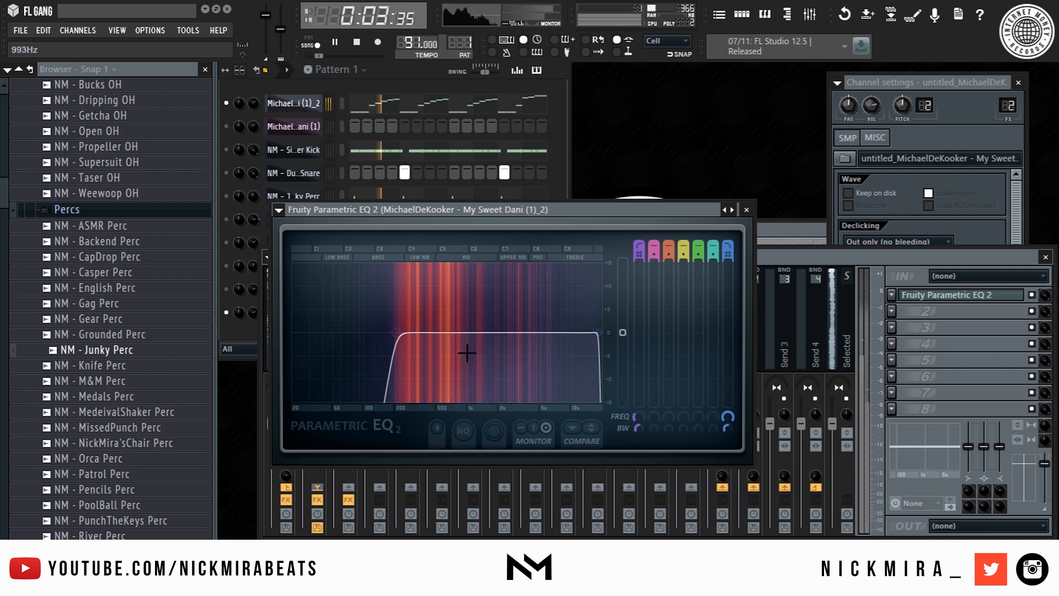
key("Escape")
key("space")
left_click(351, 353)
left_click(300, 328)
key("space")
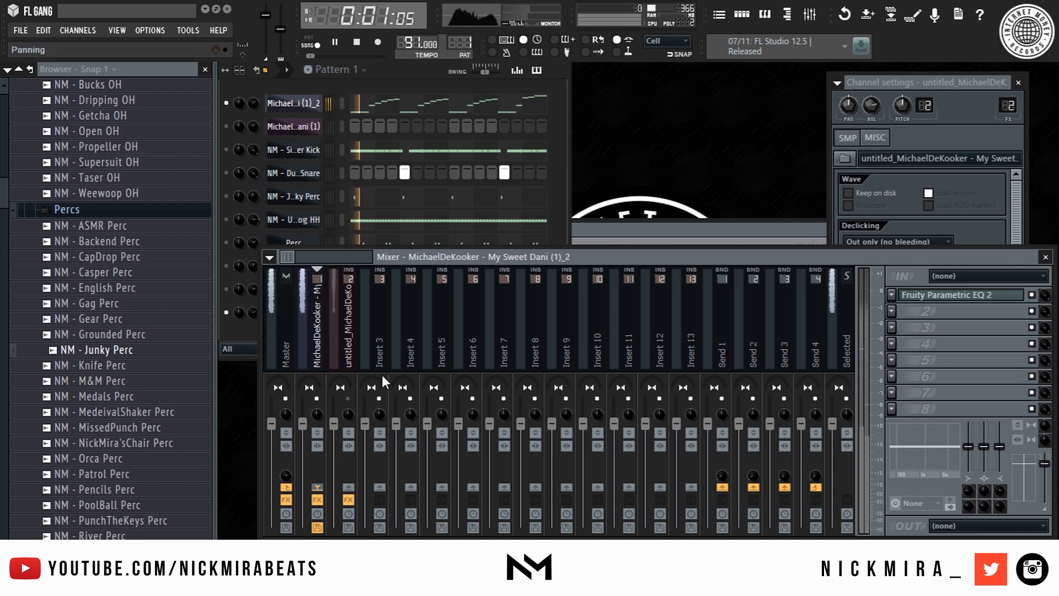
key("space")
- Add Gross Beat in slot 2 with a Mira preset, then switch it off
left_click(892, 312)
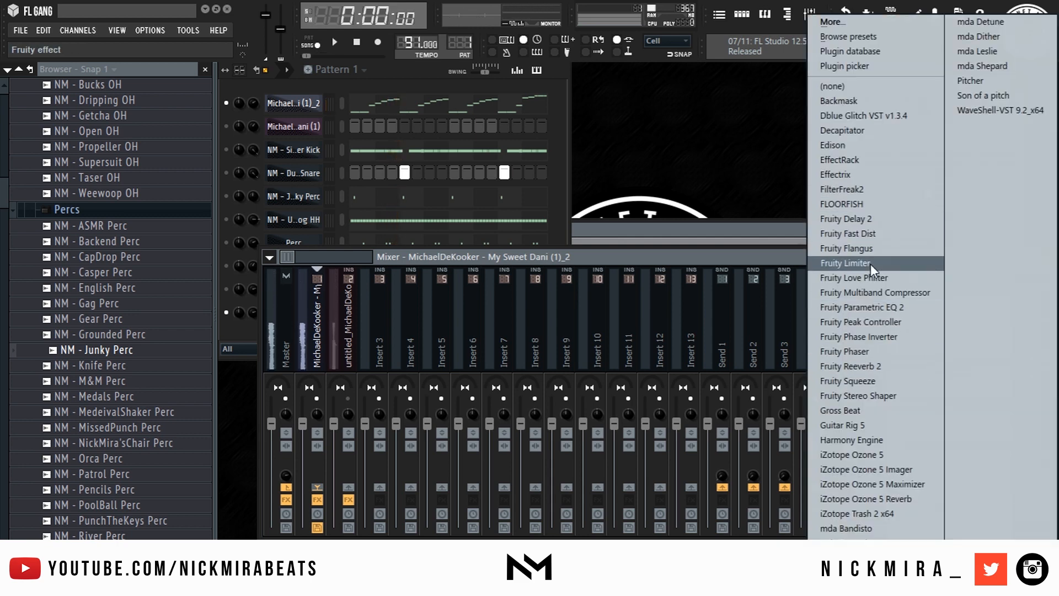
left_click(861, 411)
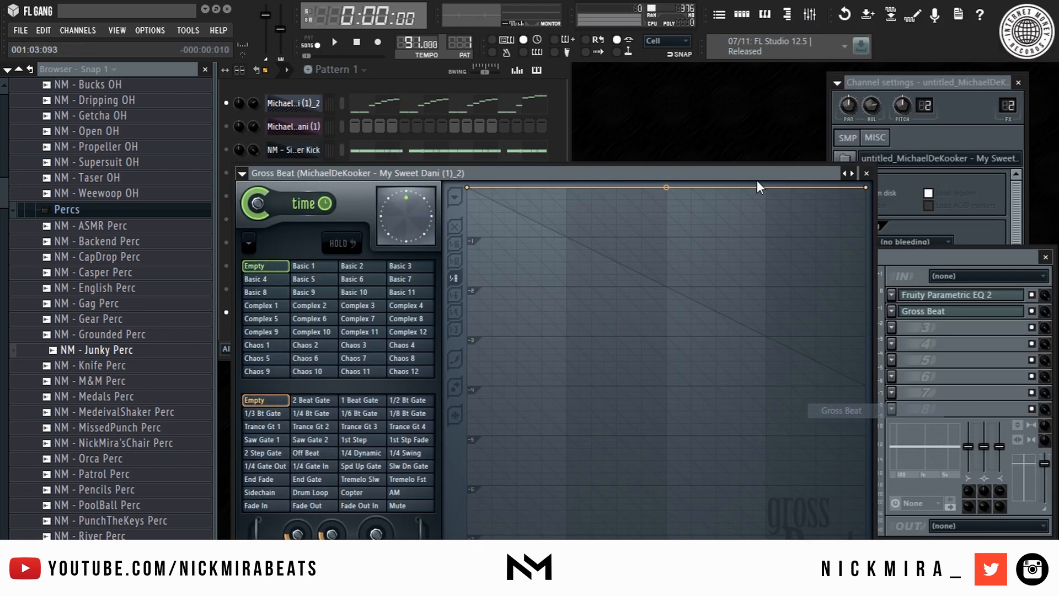
left_click(847, 174)
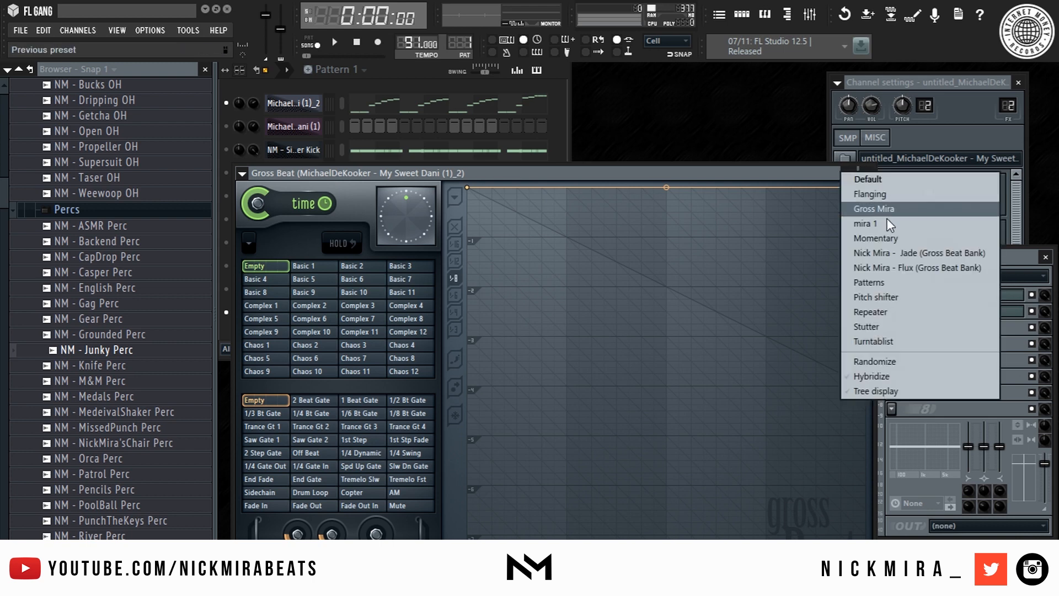
left_click(901, 207)
key("space")
key("Escape")
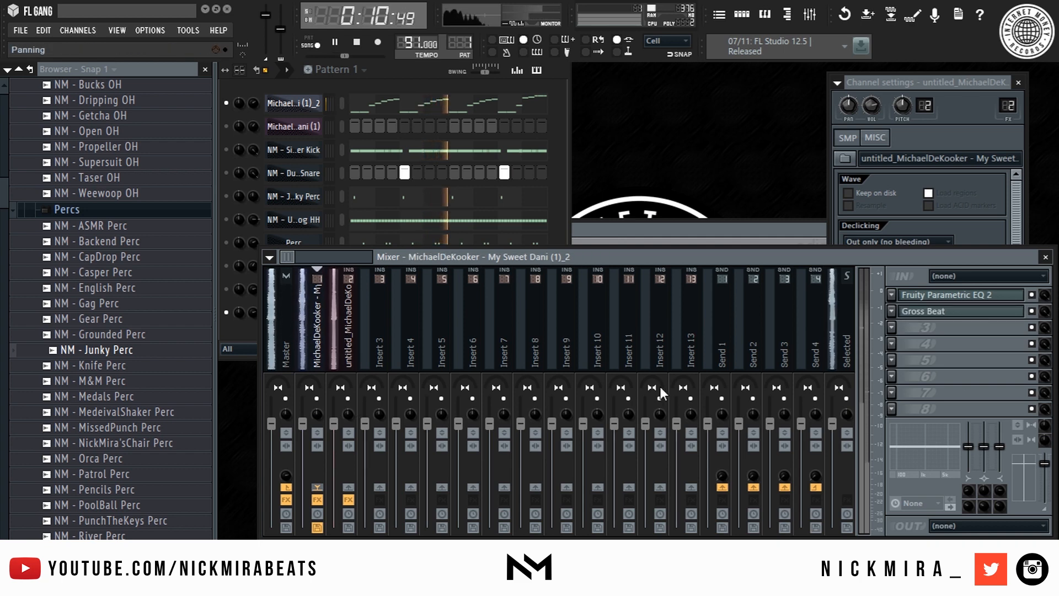
left_click(1031, 311)
key("space")
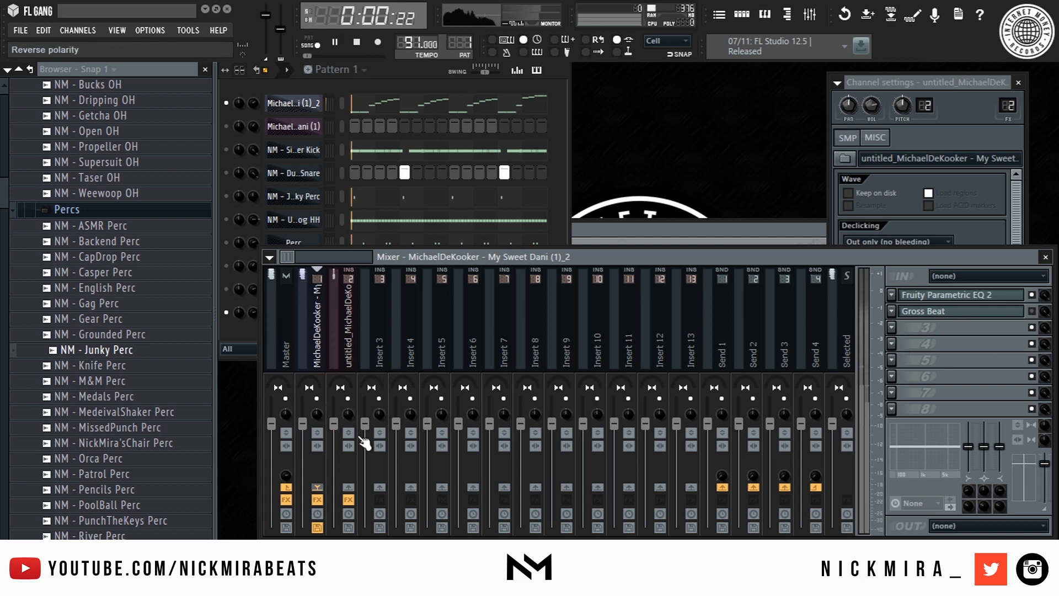
left_click(348, 301)
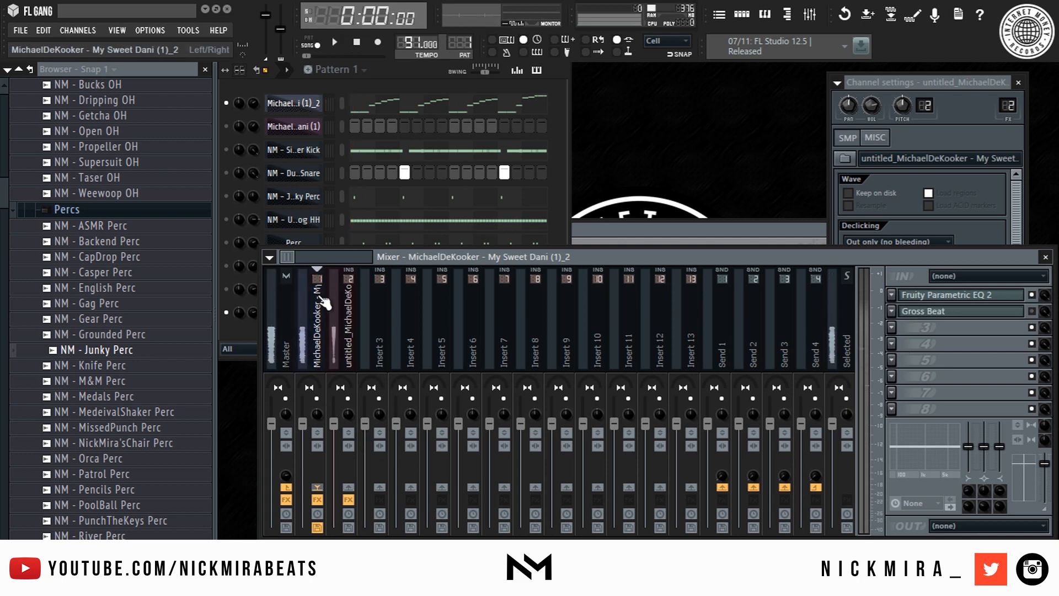
- Link the selected drum channels to consecutive mixer inserts starting at Insert 6
left_click(223, 136)
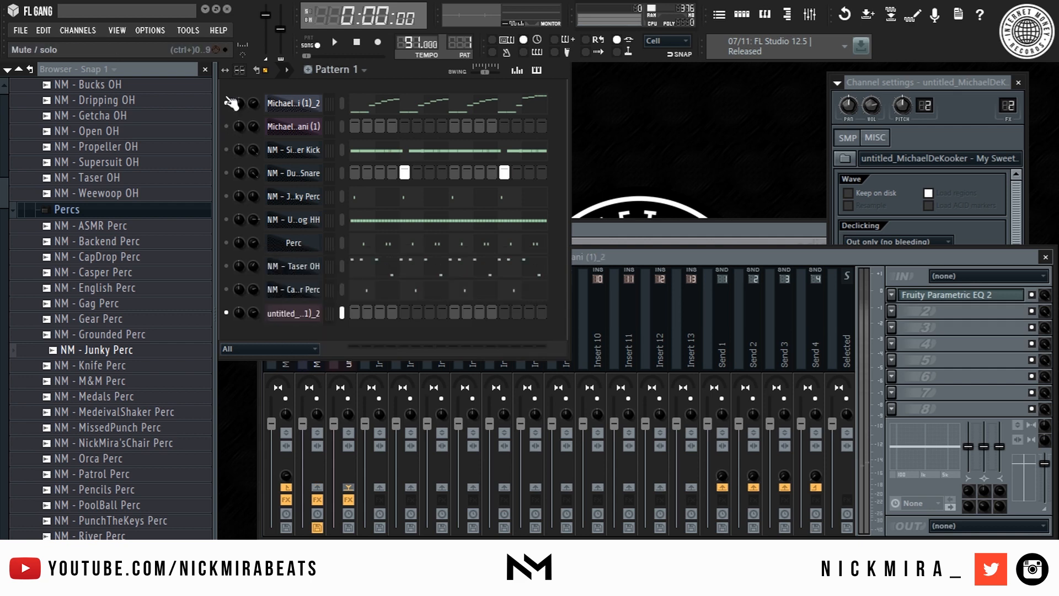
left_click_drag(345, 147, 353, 263)
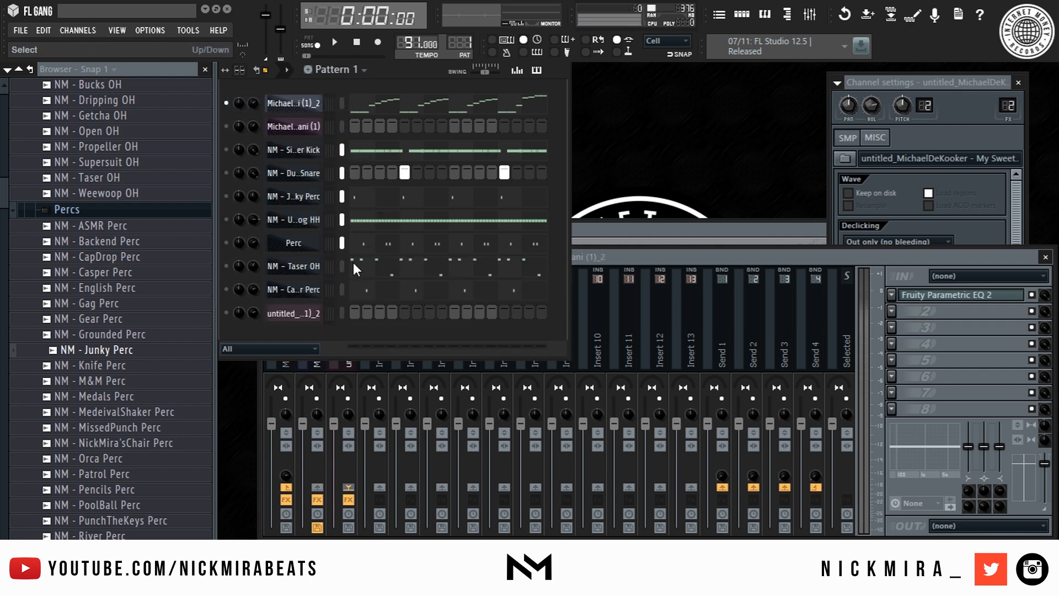
left_click(645, 301)
right_click(468, 322)
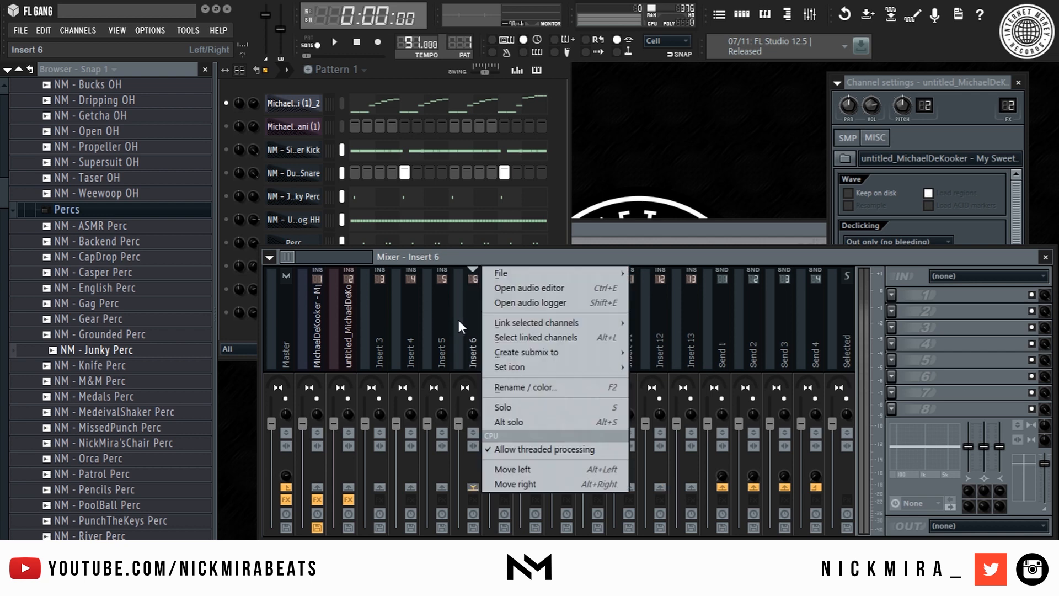
mouse_move(587, 318)
left_click(663, 339)
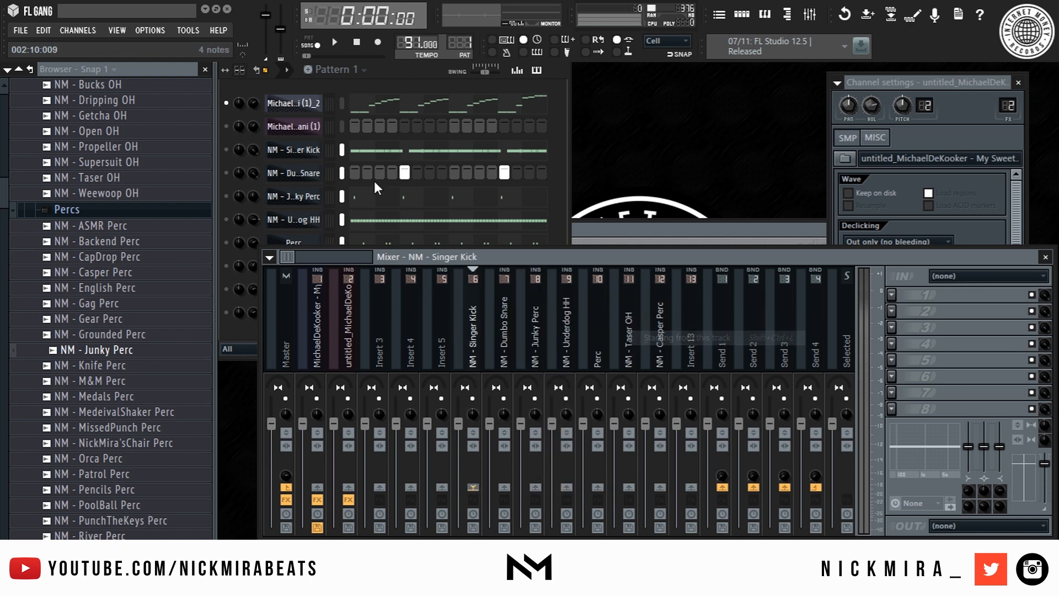
- Delete the extra sample channel from the channel rack
right_click(294, 124)
key("d")
key("Return")
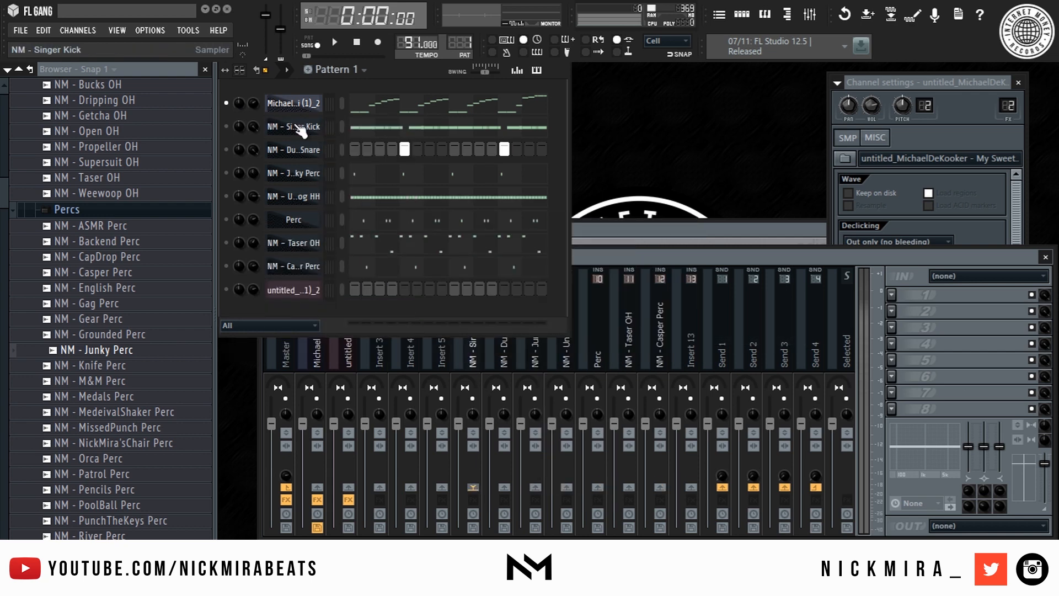
- Rename the bass channel to 'Bassline' and move it up to row two
right_click(303, 290)
left_click(352, 304)
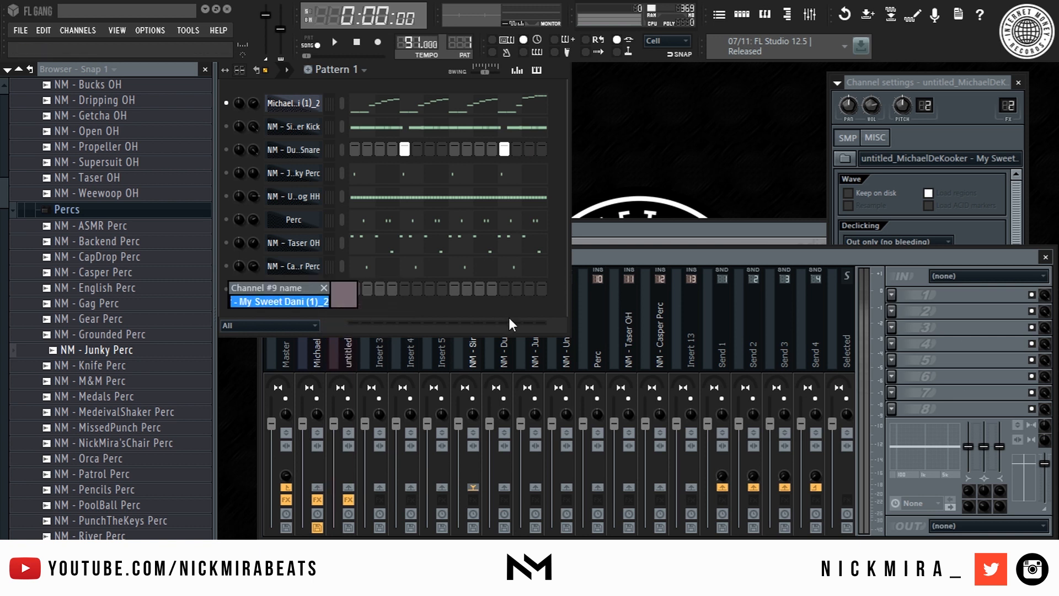
type("Basslin")
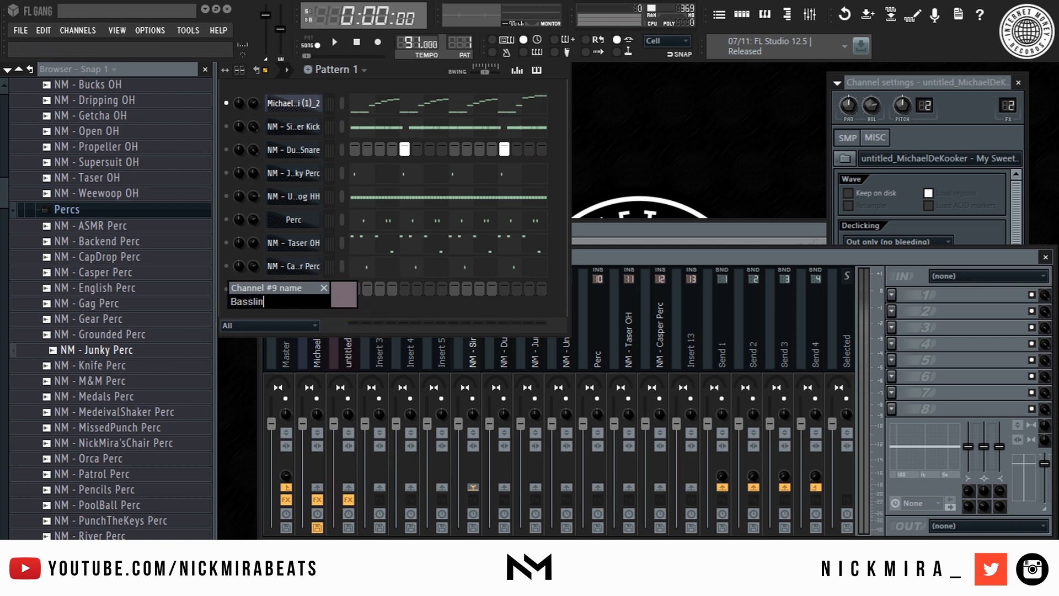
type("e")
key("Return")
key("alt+Up")
key("alt+Up")
key("alt+Up")
key("alt+Up")
key("alt+Up")
key("alt+Up")
key("alt+Up")
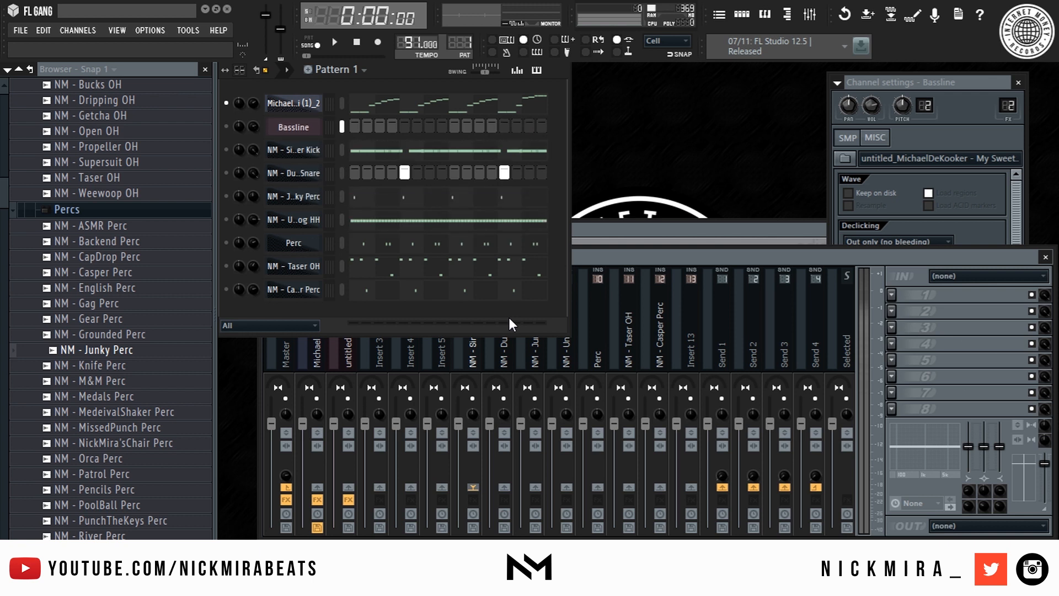
key("space")
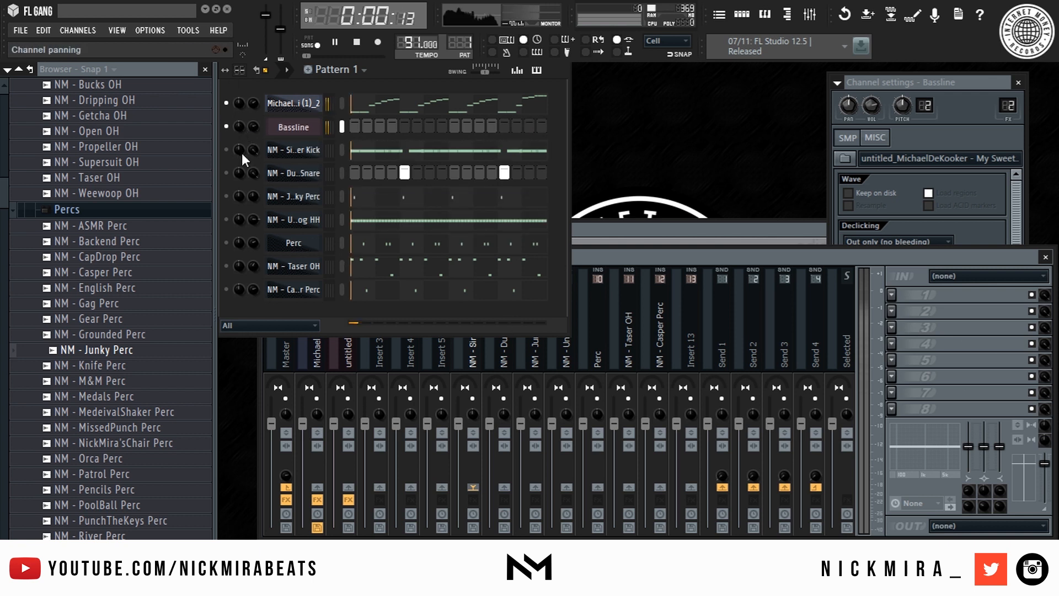
- Mute the kick, snare, Junky Perc, Underdog HH, Perc, Taser OH and Casper Perc channels
left_click(226, 150)
left_click(227, 173)
left_click(226, 197)
left_click(226, 219)
left_click(226, 242)
left_click(226, 265)
left_click(226, 289)
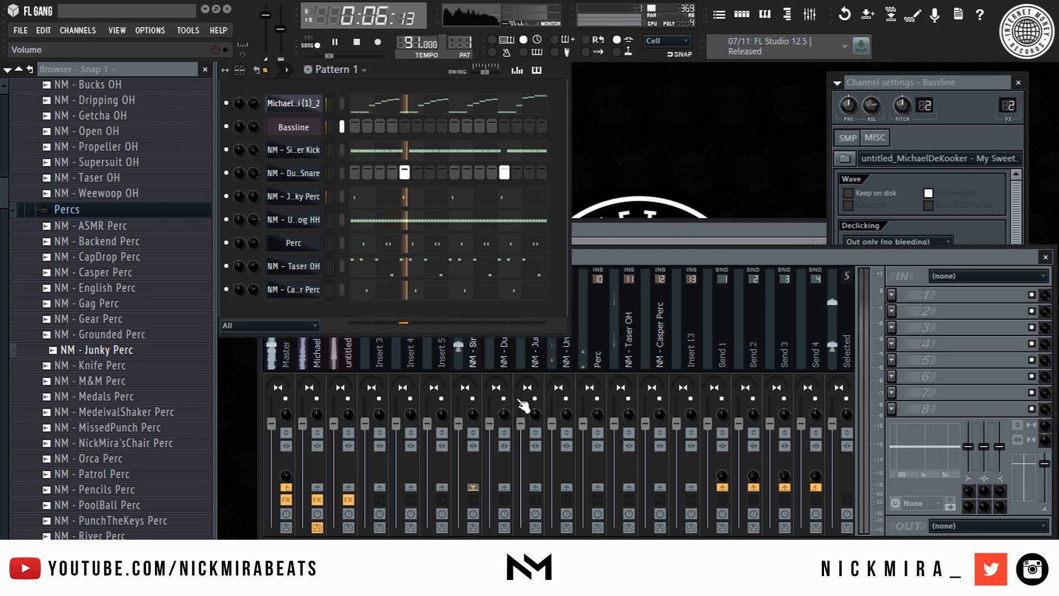
- Lower the kick and snare insert volumes and reset the snare's pan to centre
left_click(469, 375)
key("space")
right_click(473, 398)
left_click_drag(459, 423, 458, 452)
key("space")
key("space")
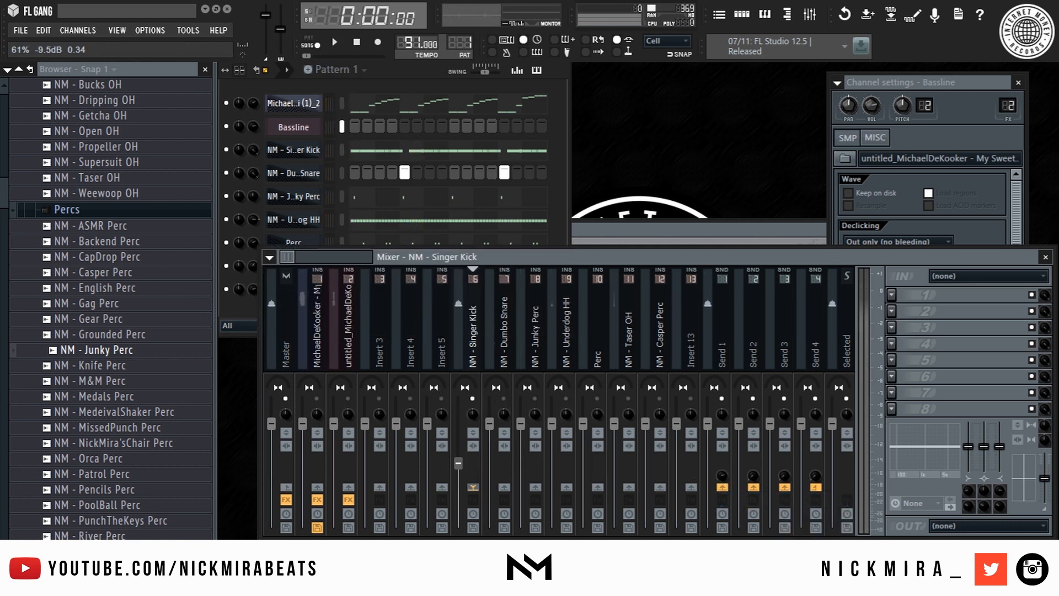
left_click(503, 397)
key("space")
left_click_drag(490, 424, 490, 472)
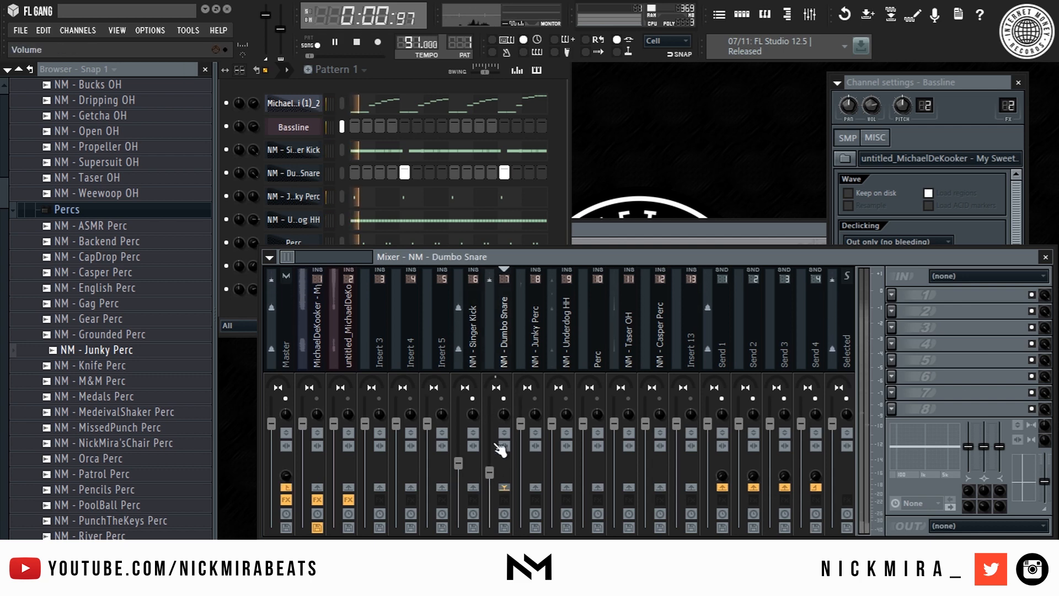
right_click(505, 383)
left_click(535, 378)
key("space")
- Audition kick samples and replace the kick with NM - Losty Kick
left_click(110, 146)
scroll(136, 153, "down", 3)
scroll(138, 157, "up", 7)
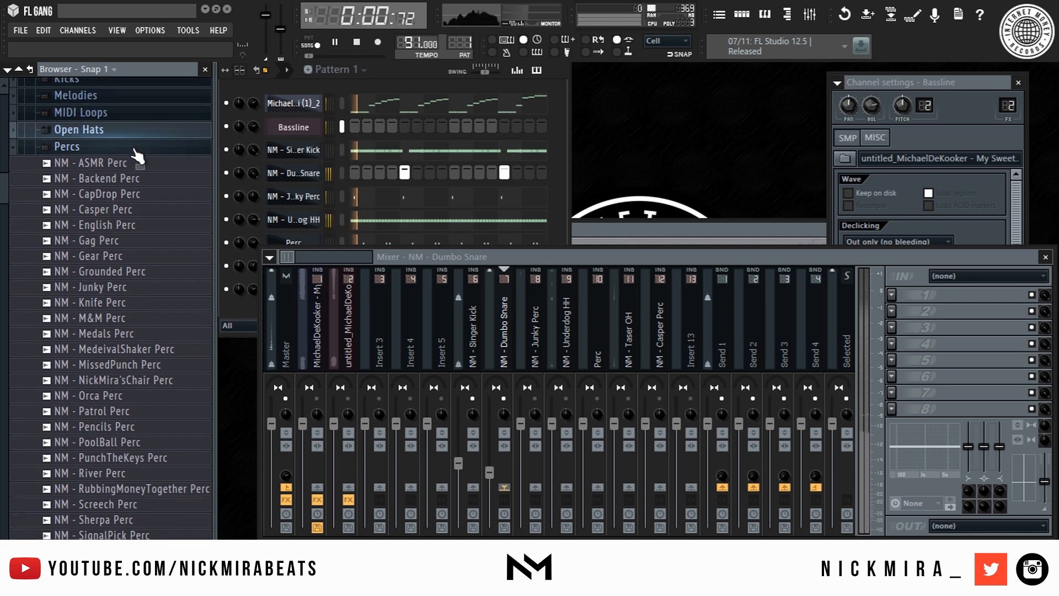
left_click(97, 144)
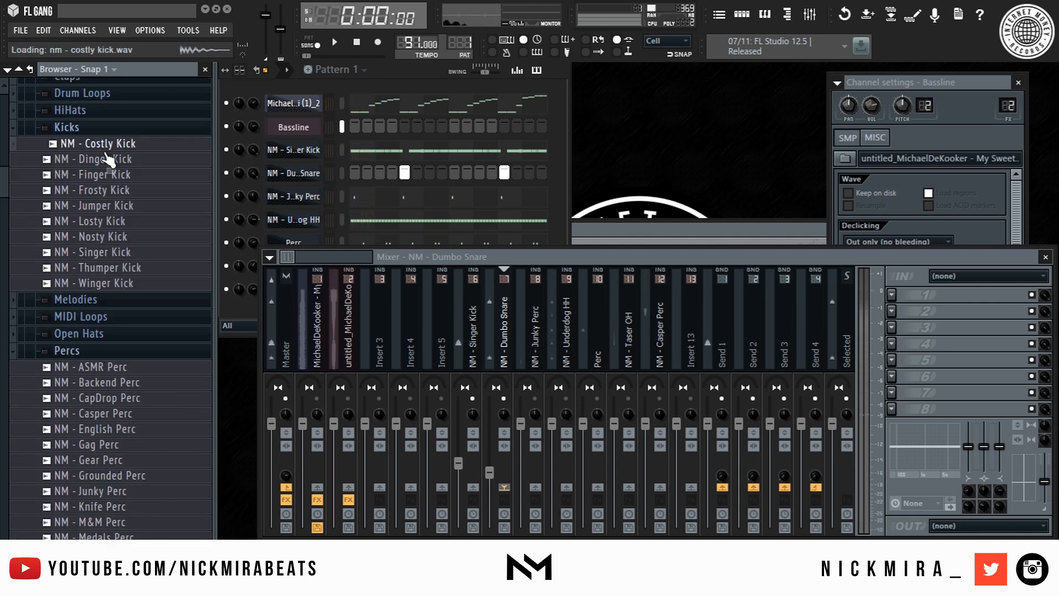
left_click(142, 176)
left_click_drag(110, 159, 302, 157)
key("space")
left_click(477, 355)
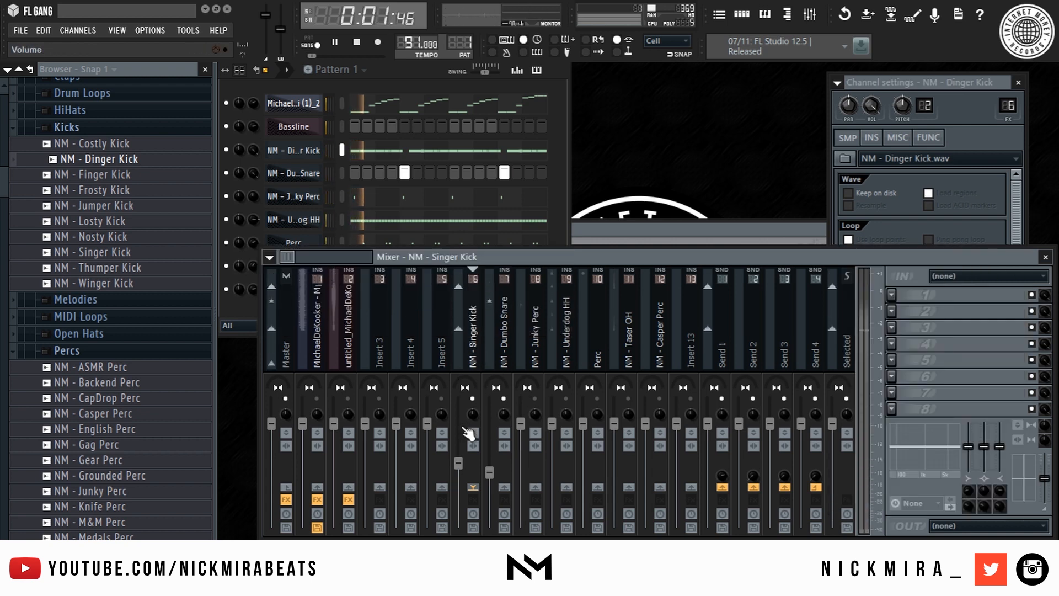
left_click(107, 190)
left_click_drag(116, 209, 142, 224)
left_click_drag(141, 223, 293, 150)
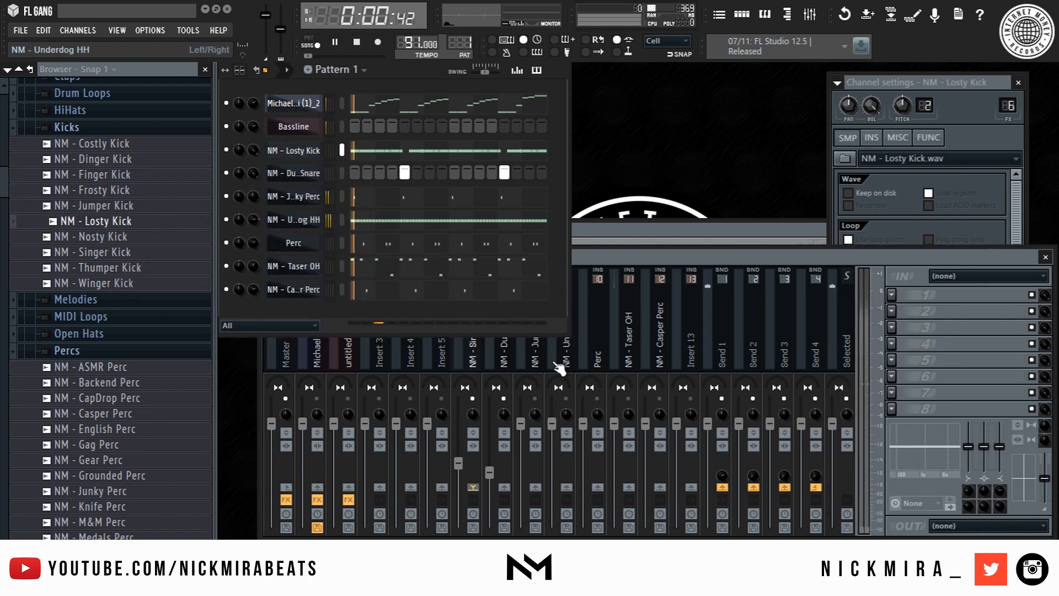
- Lower the Underdog HH volume and route the drum inserts only to Send 1
left_click(521, 359)
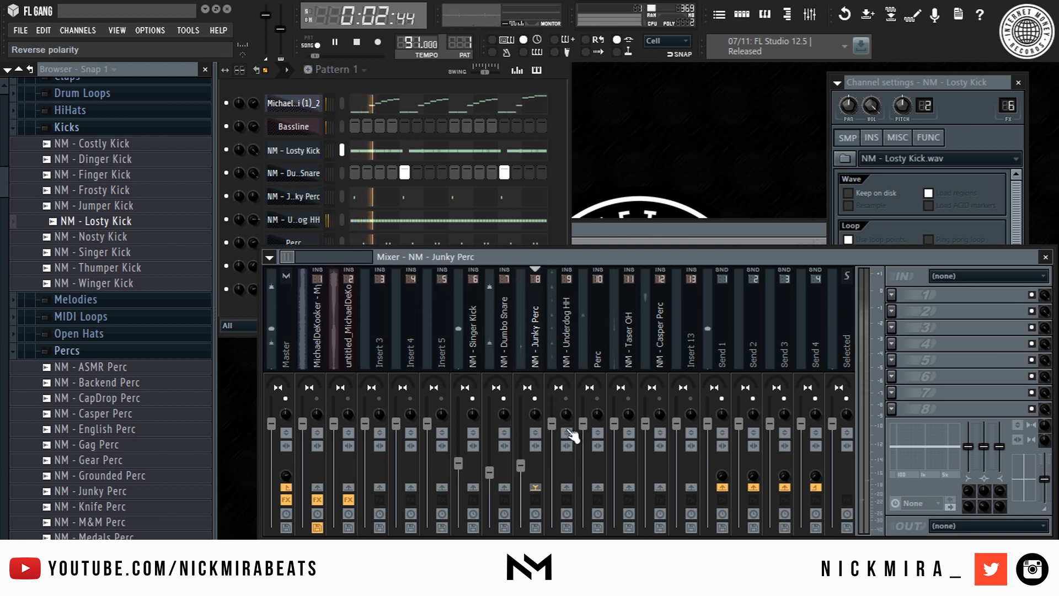
left_click_drag(551, 423, 552, 465)
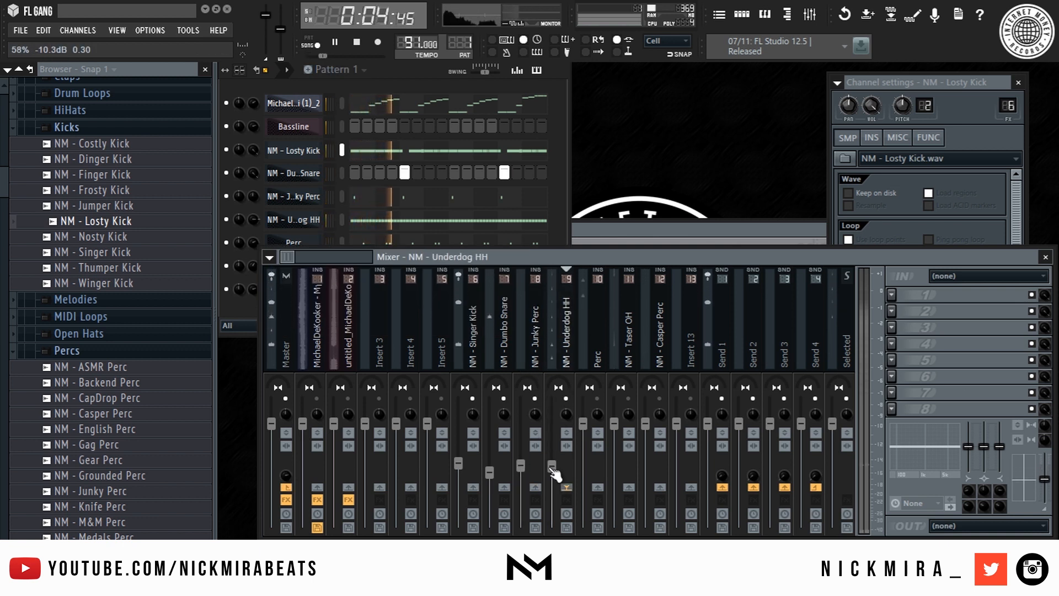
right_click(727, 489)
left_click(742, 499)
left_click(532, 324)
right_click(722, 490)
left_click(739, 499)
left_click(510, 359)
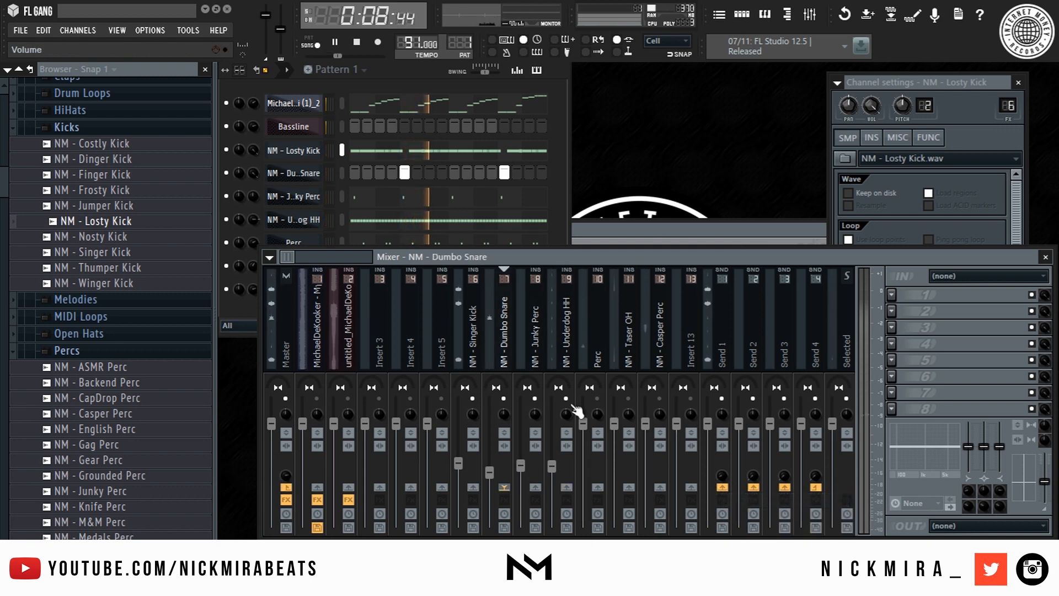
- Turn down Perc, Taser OH and Casper Perc, routing Perc and Taser OH only to Send 1
left_click(566, 353)
left_click_drag(583, 423, 583, 466)
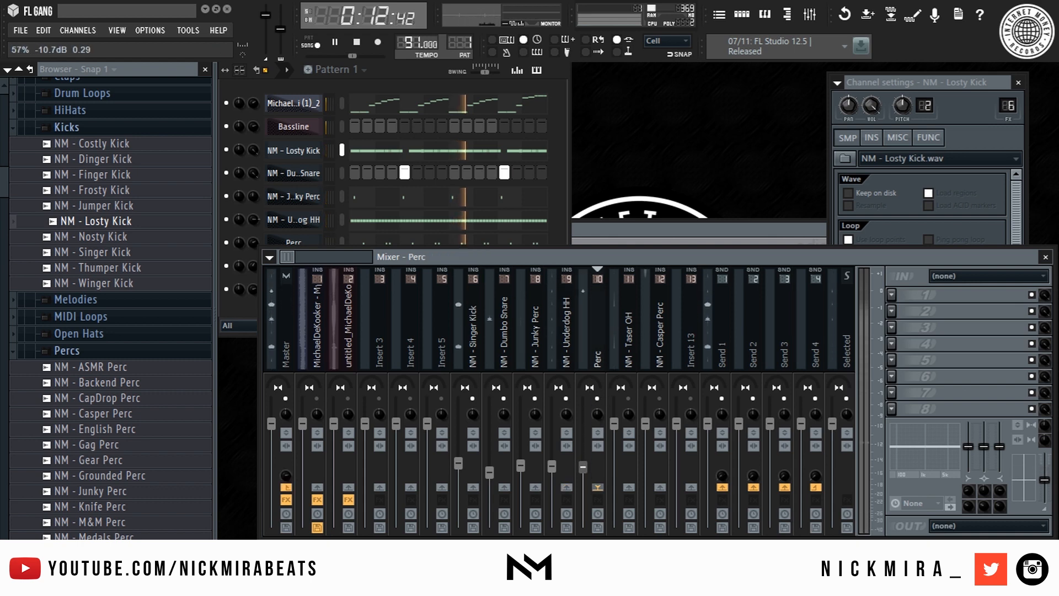
right_click(727, 493)
left_click(756, 506)
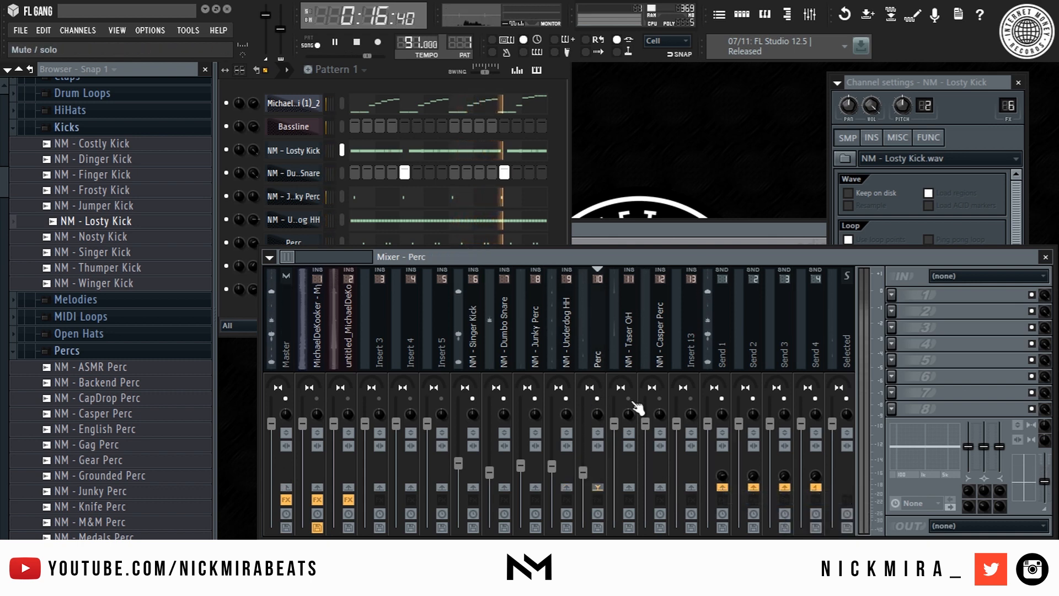
left_click_drag(614, 423, 614, 469)
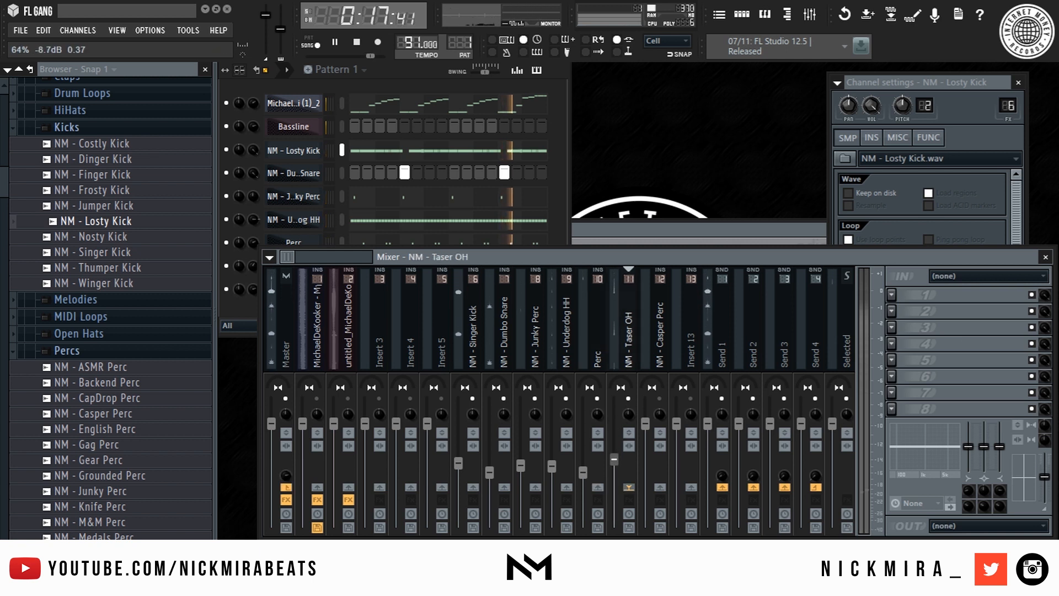
right_click(728, 492)
left_click(755, 505)
left_click(672, 355)
left_click_drag(651, 423, 651, 472)
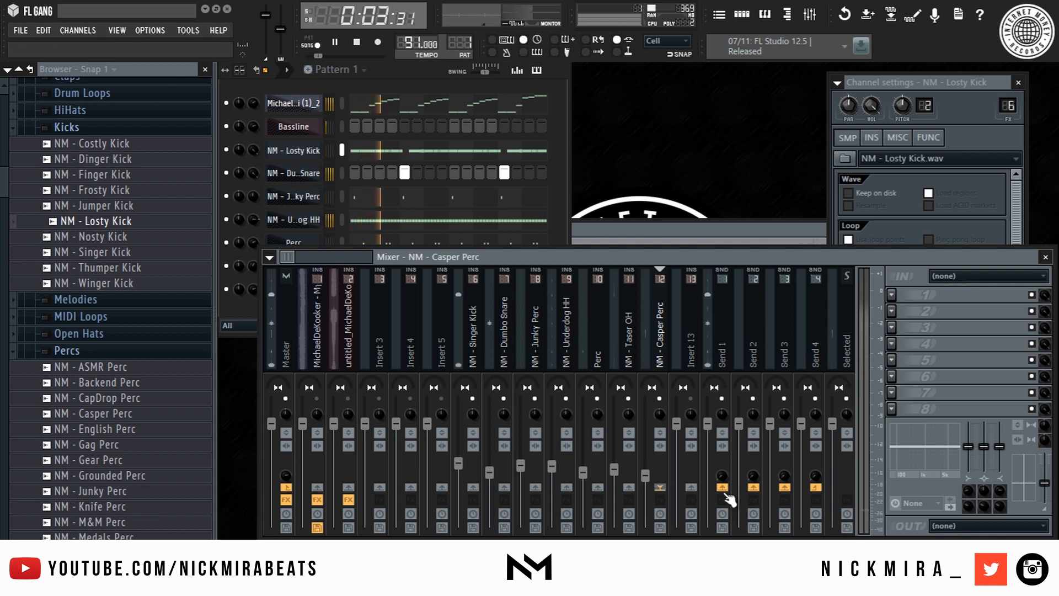
left_click(353, 411)
key("space")
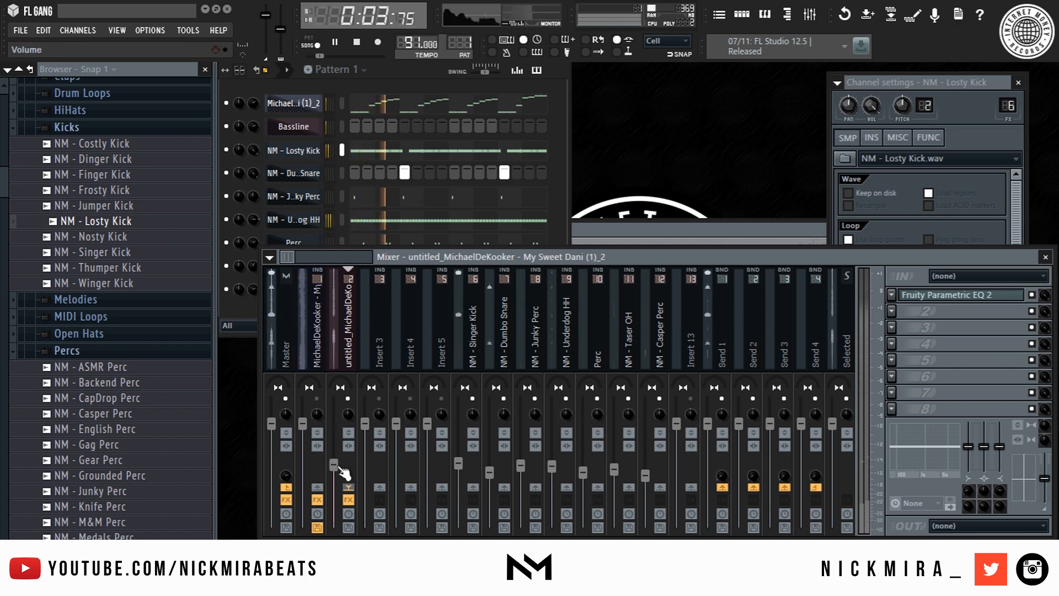
- Load Fruity Limiter onto the Send 1 mixer track
right_click(729, 488)
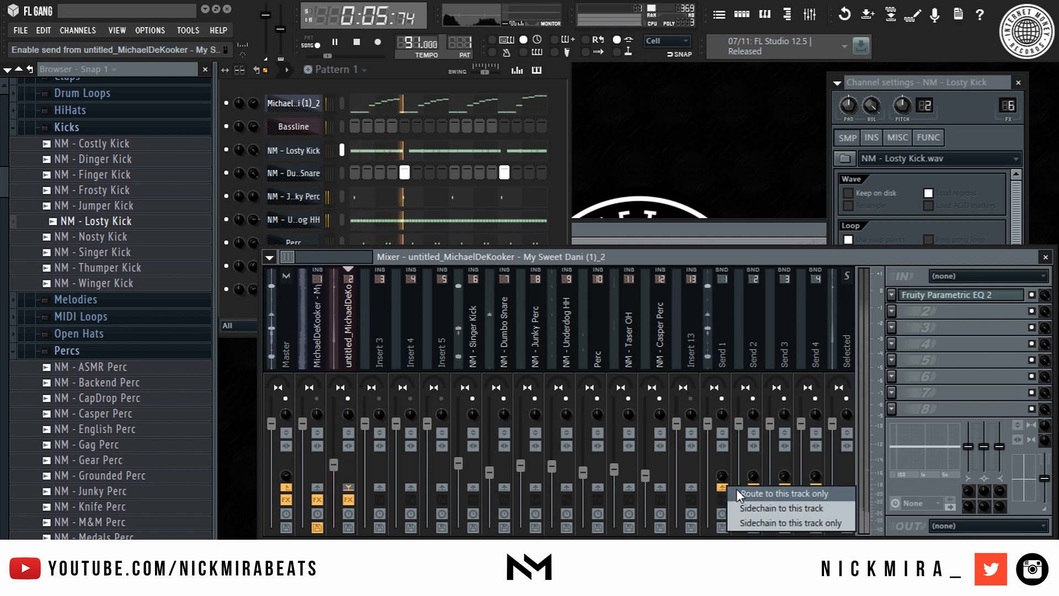
left_click(732, 324)
left_click(892, 292)
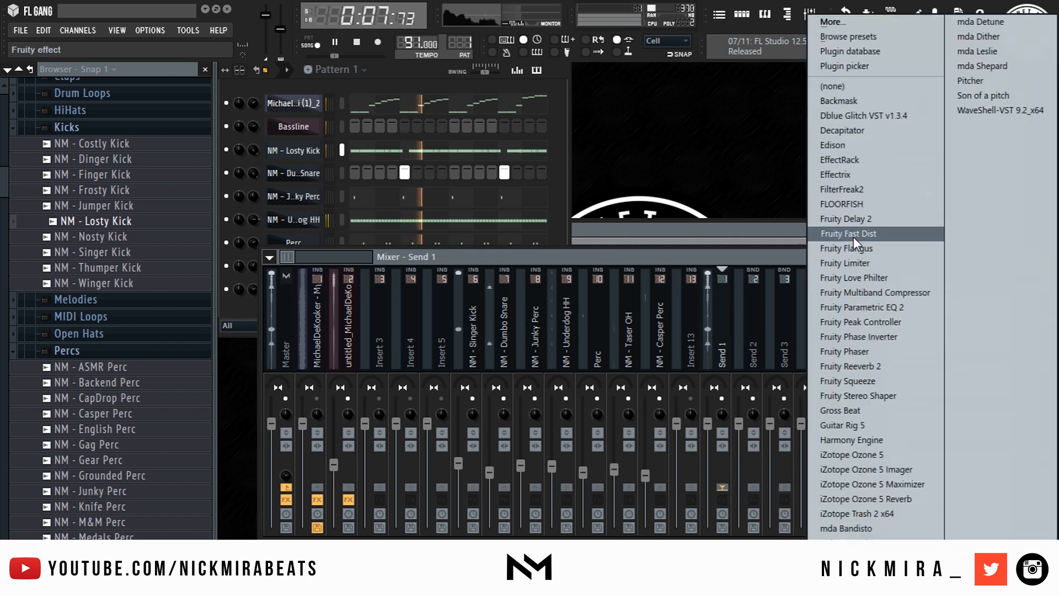
left_click(851, 262)
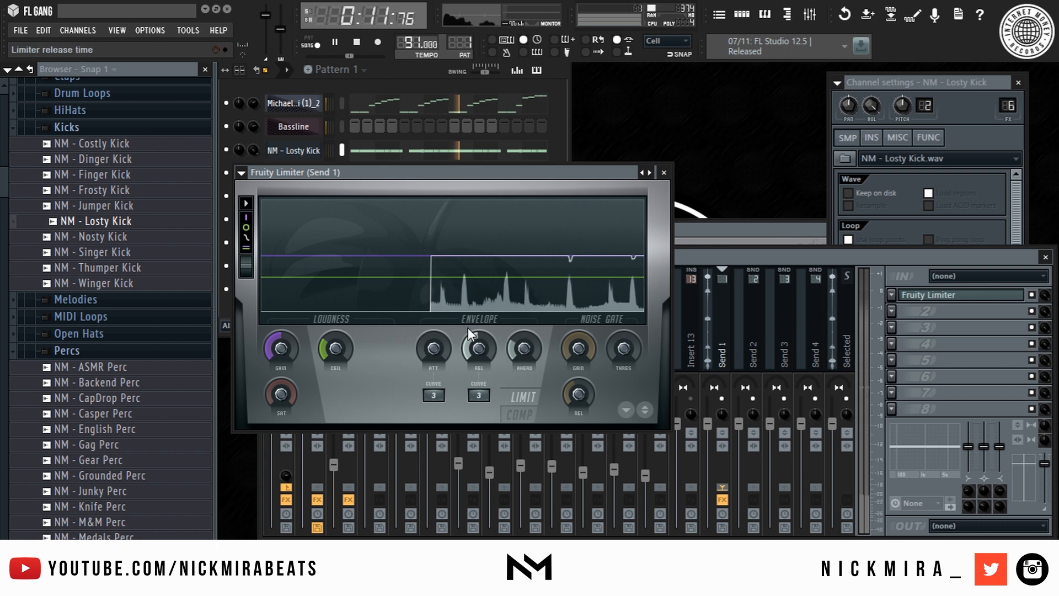
key("Escape")
key("space")
left_click(348, 343)
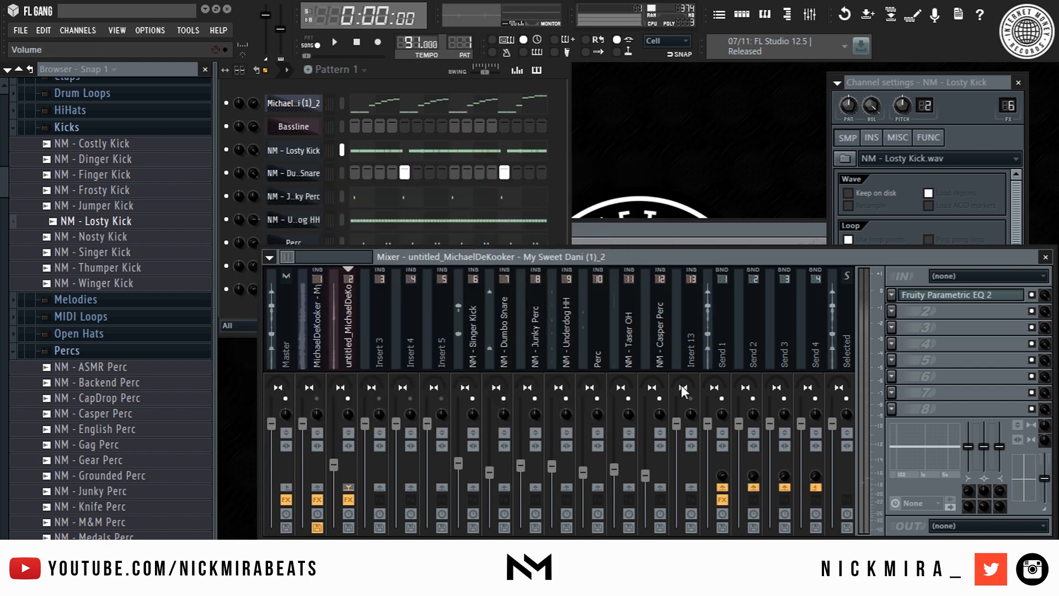
- Add a second Fruity Parametric EQ 2 on insert 2, boosting band 2 around 45 Hz by 5.8 dB
left_click(932, 296)
key("Escape")
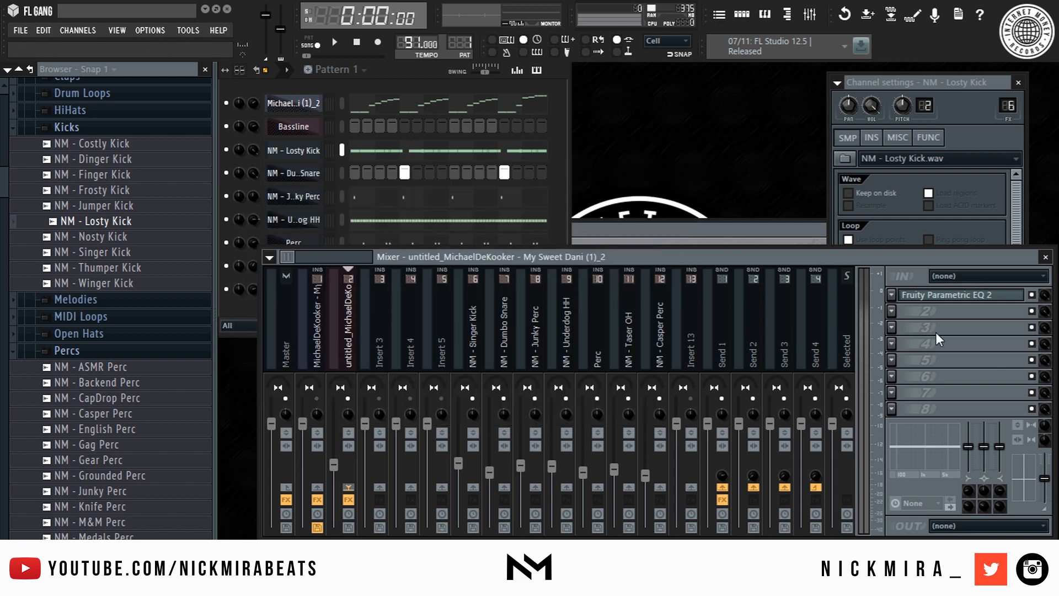
left_click(892, 312)
left_click(922, 303)
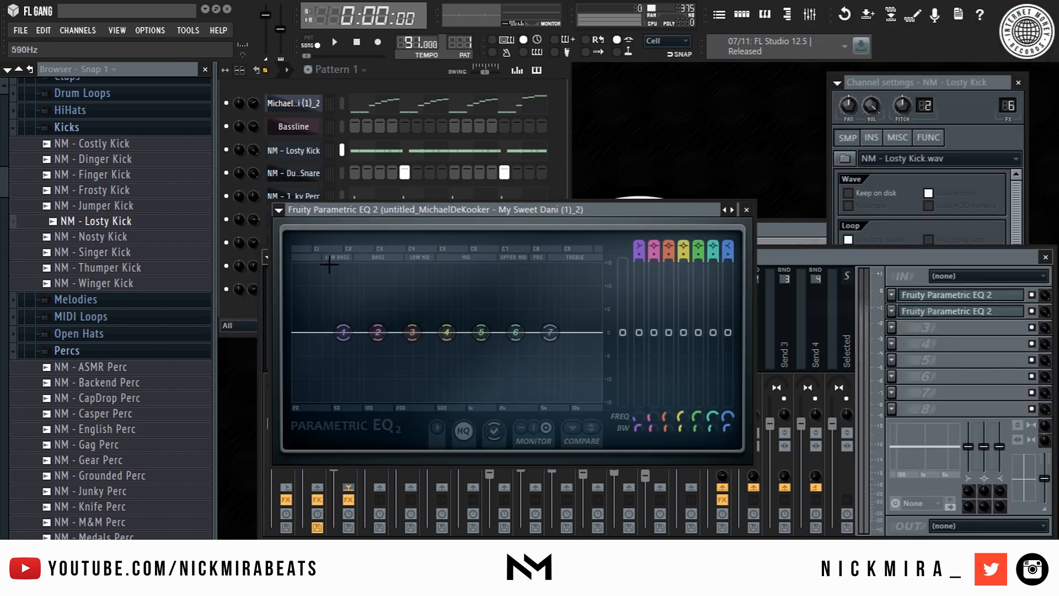
key("space")
left_click_drag(394, 326, 337, 316)
scroll(330, 312, "down", 4)
key("Escape")
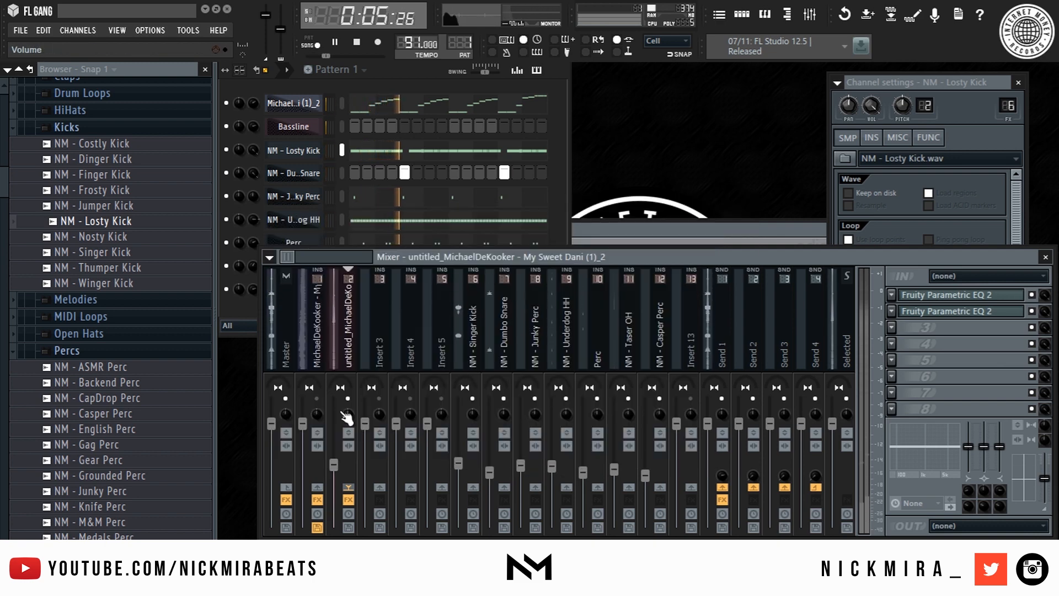
- Lower the melody fader, raise Dumbo Snare, and trim Singer Kick to about -7.2 dB
left_click_drag(302, 423, 302, 475)
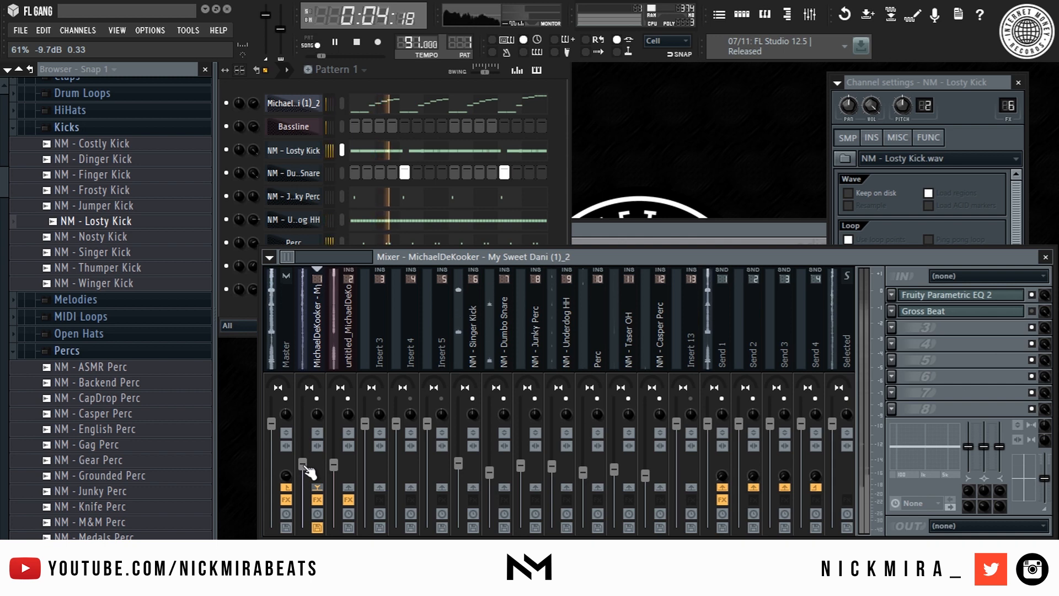
left_click(284, 342)
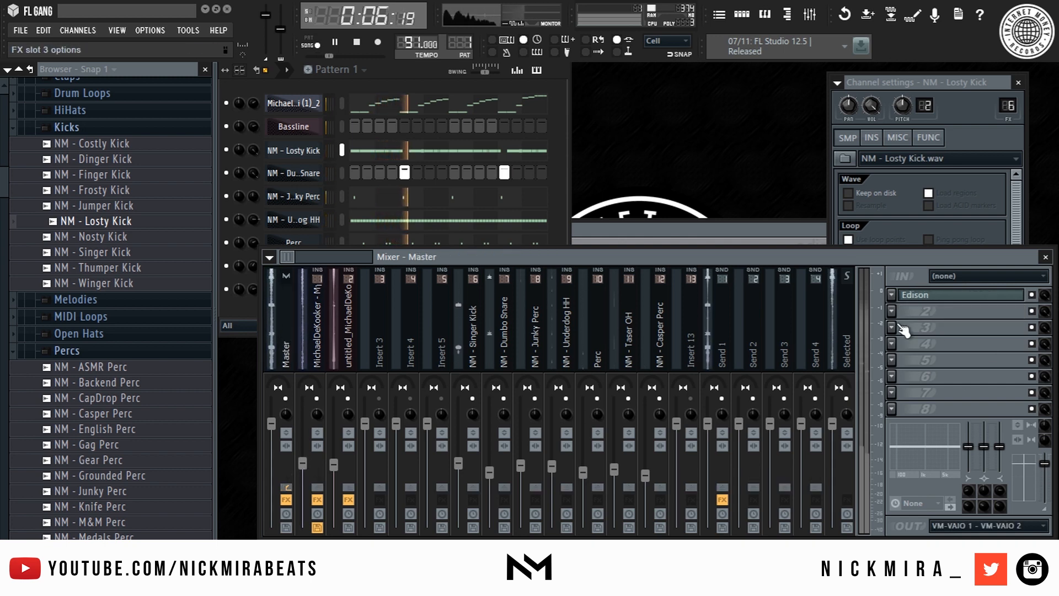
left_click(652, 353)
left_click(614, 375)
scroll(624, 467, "down", 2)
left_click_drag(489, 472, 459, 460)
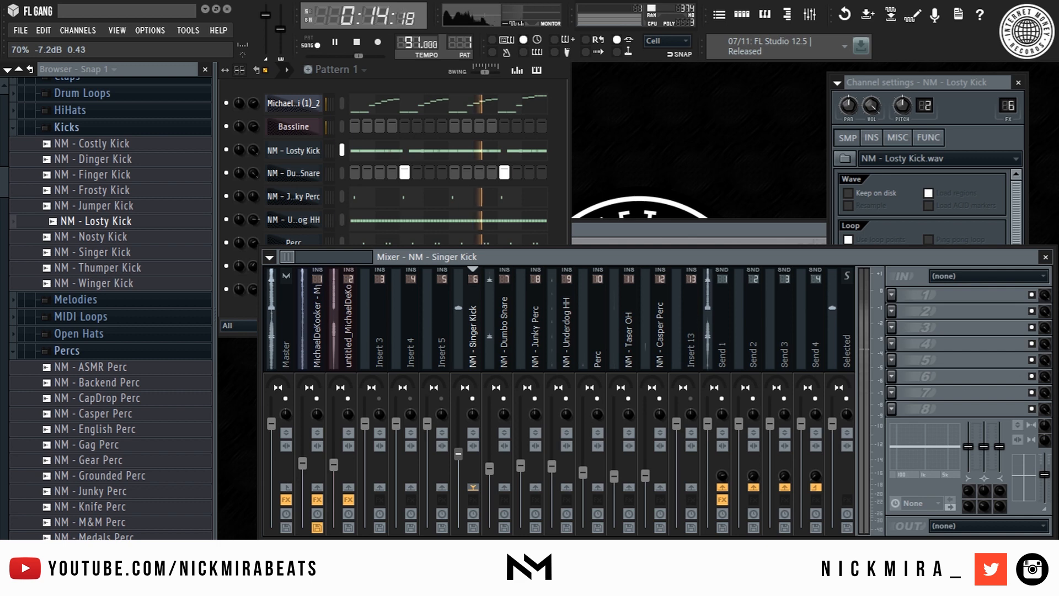
left_click_drag(459, 454, 458, 460)
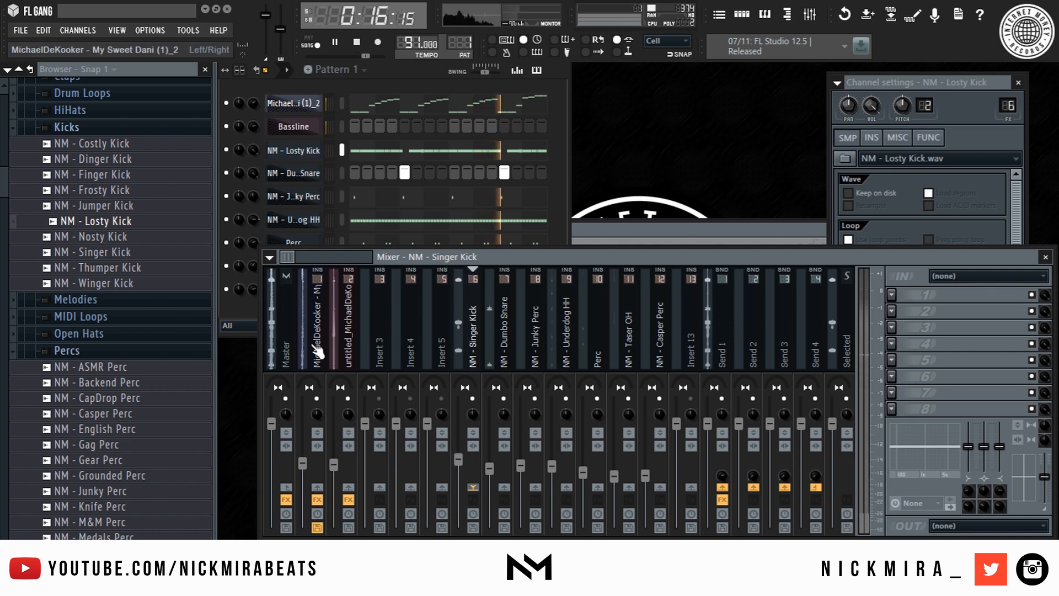
left_click(284, 331)
- Load iZotope Ozone 5 on the Master with Maximizer threshold -6.6 and character 1.4
left_click(893, 295)
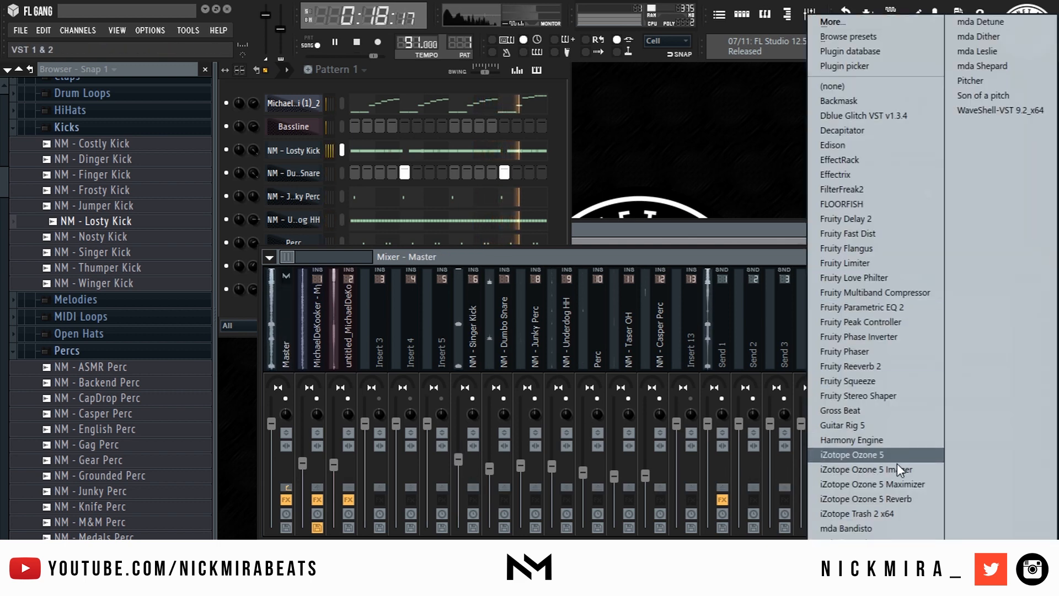
left_click(901, 455)
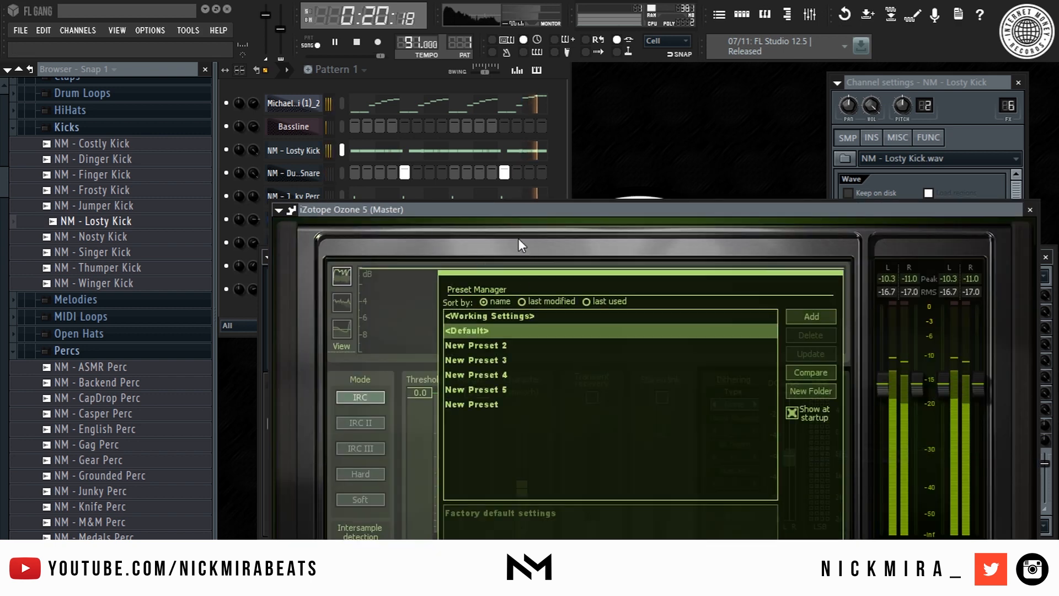
left_click_drag(523, 207, 544, 25)
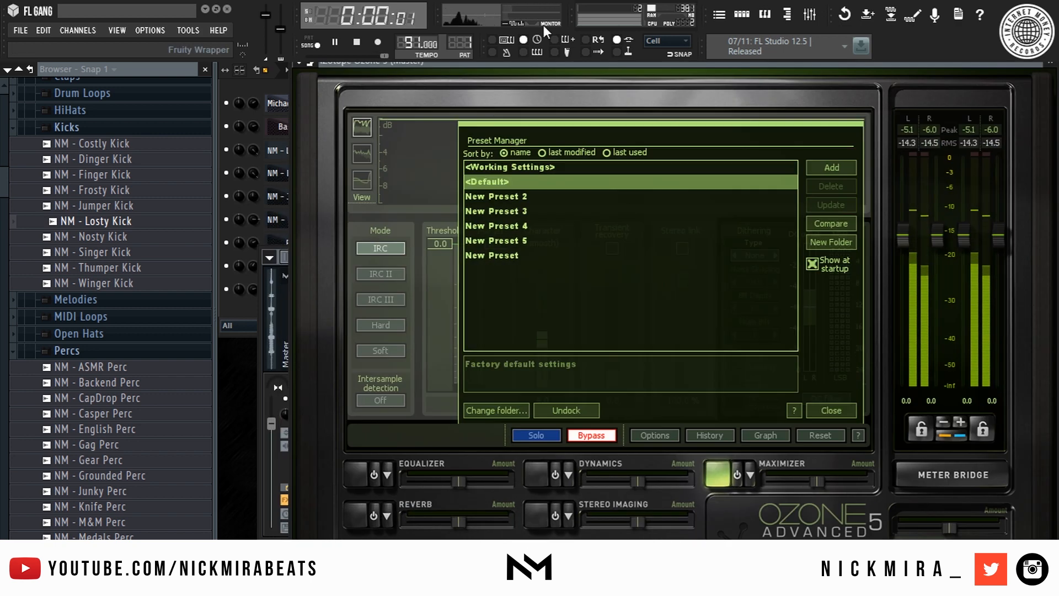
left_click(739, 467)
left_click(830, 409)
left_click_drag(445, 244, 439, 333)
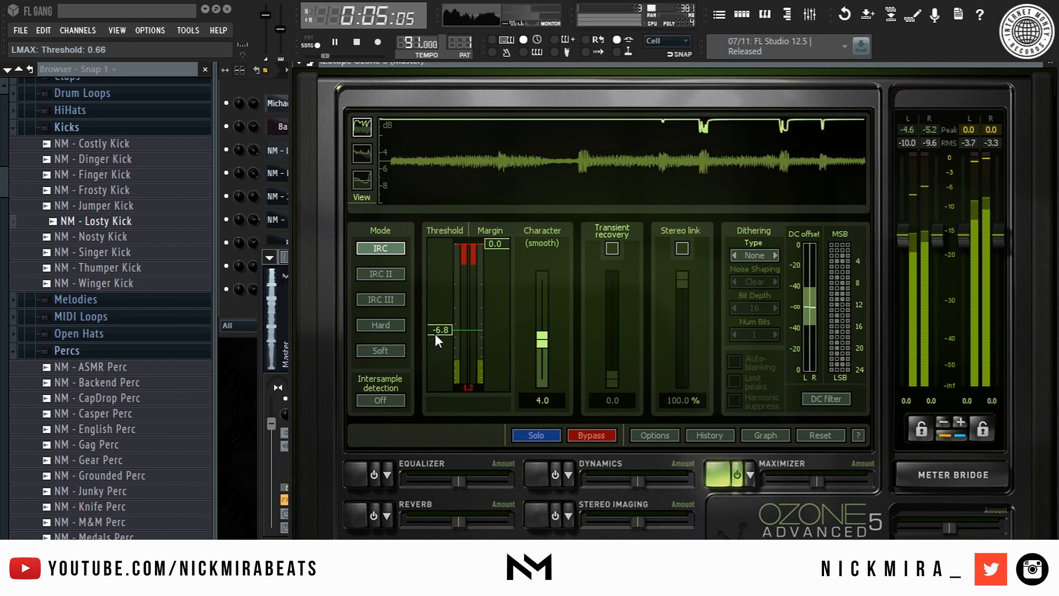
left_click_drag(542, 339, 540, 365)
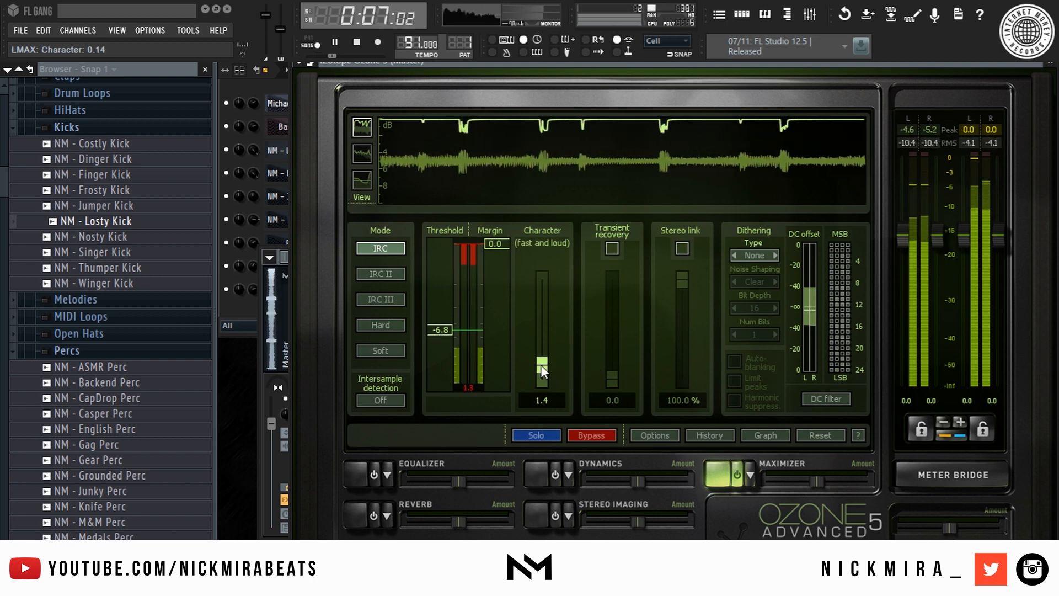
left_click_drag(438, 327, 435, 326)
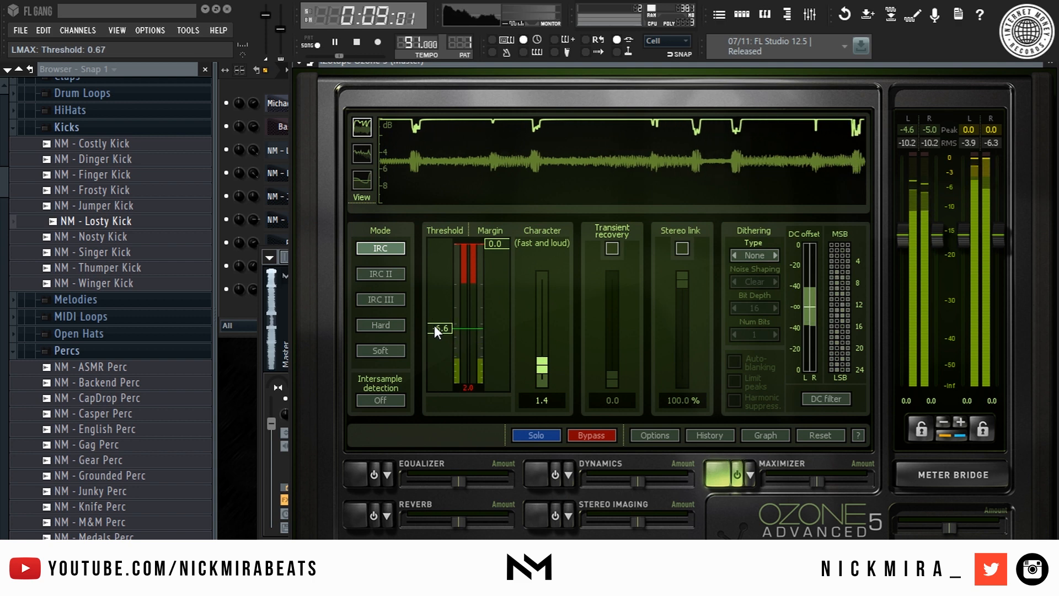
- Split the channel rack pattern by channel
key("F9")
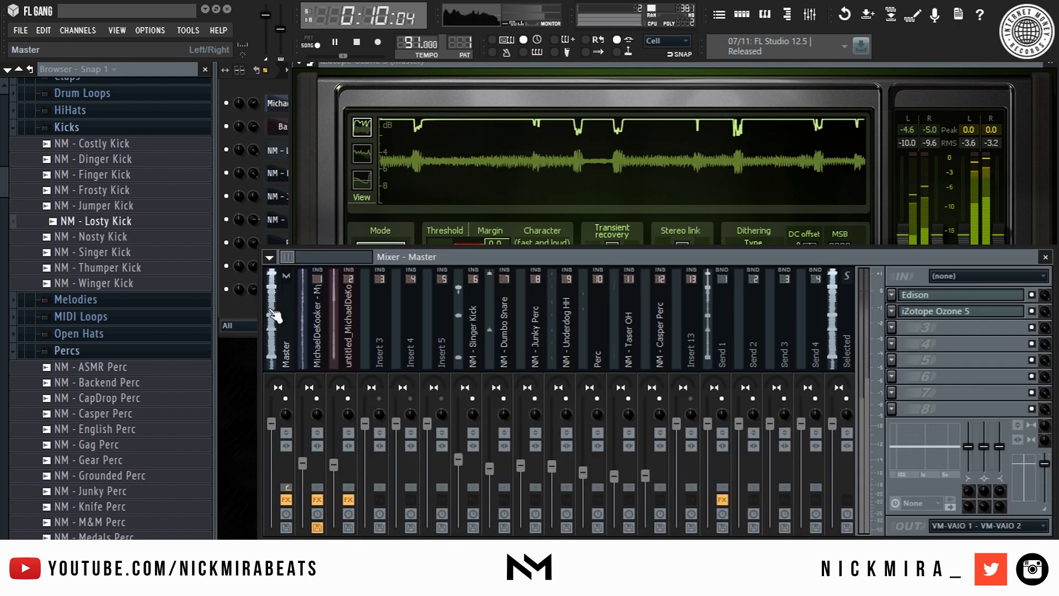
left_click(255, 85)
left_click(331, 69)
left_click(436, 237)
- Rebuild bar 1 with the melody, Losty Kick, Dumbo Snare, Underdog HH and Perc clips
key("space")
key("F5")
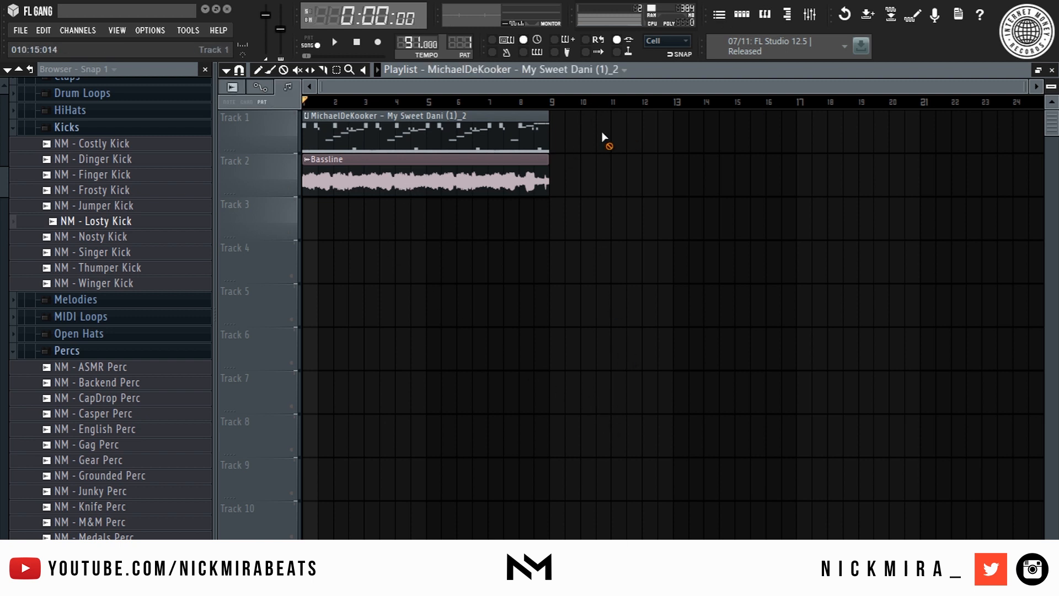
right_click(384, 134)
left_click_drag(394, 131, 217, 125)
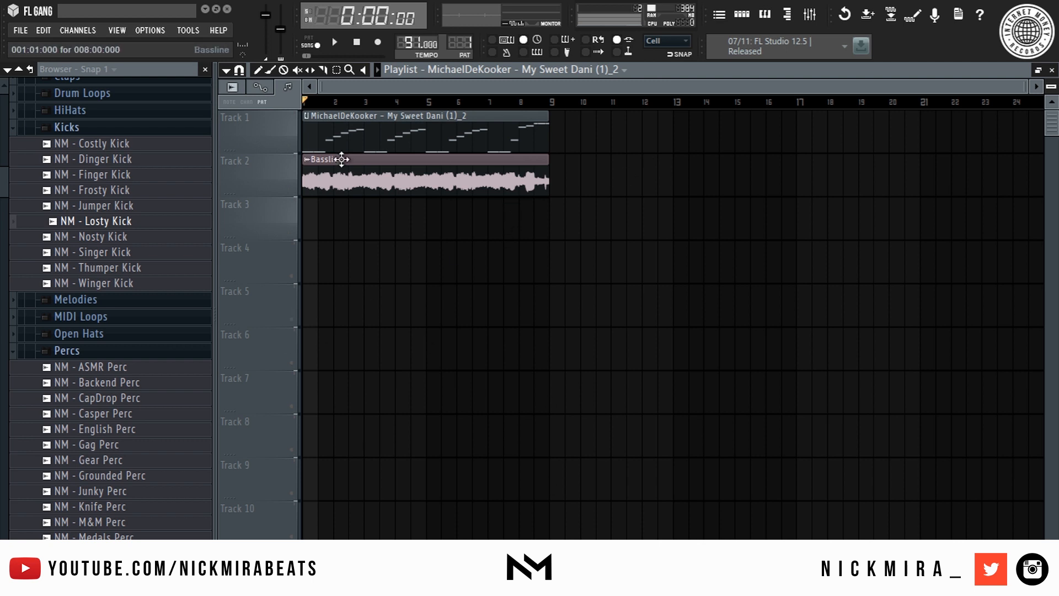
key("KP_Add")
left_click_drag(406, 217, 301, 224)
key("KP_Add")
left_click_drag(331, 251, 220, 246)
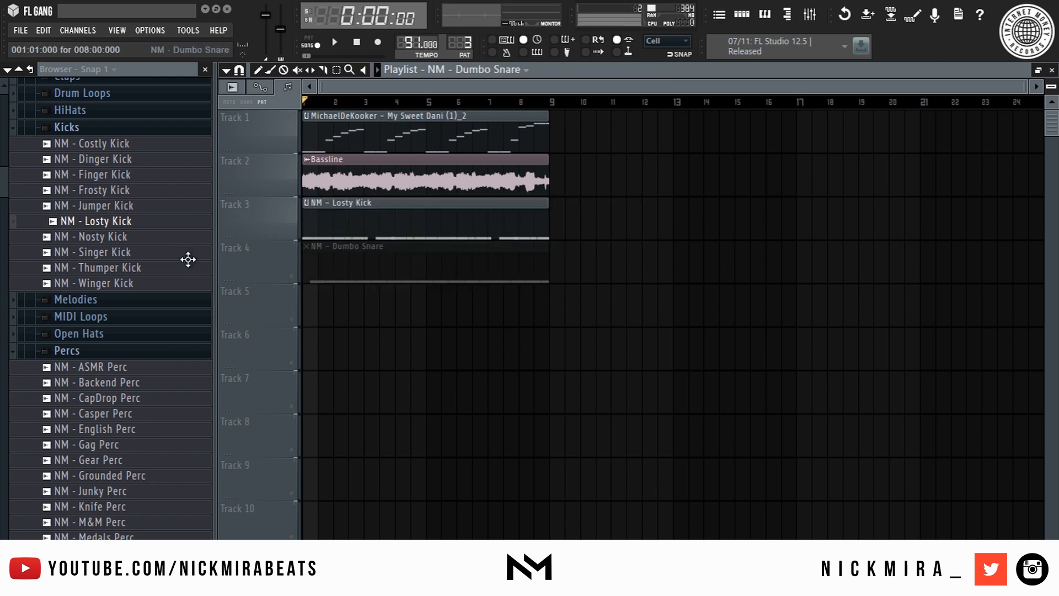
left_click_drag(340, 341, 309, 342)
key("KP_Add")
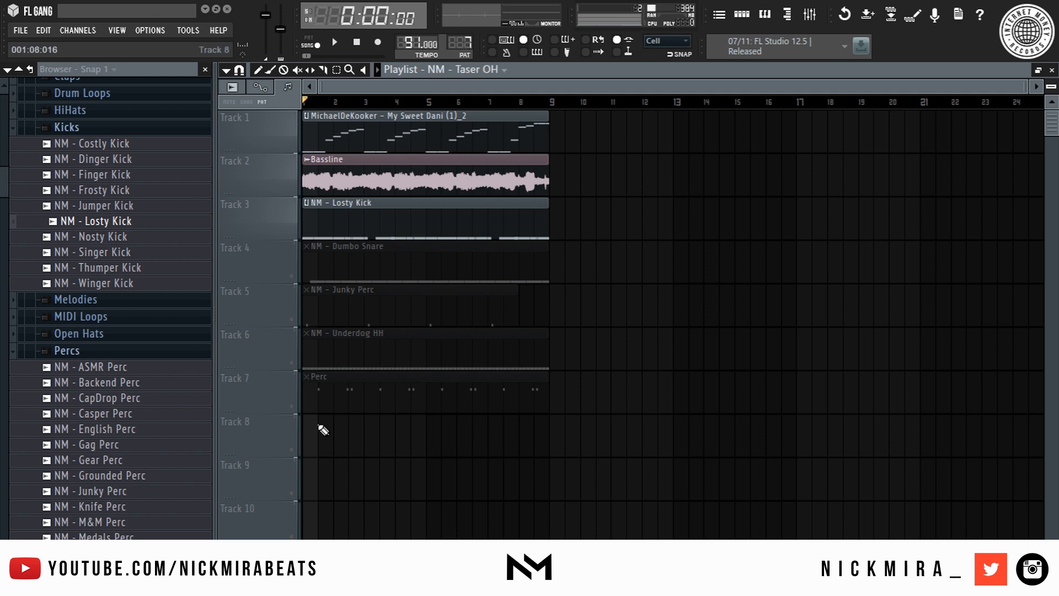
left_click_drag(403, 485, 326, 481)
scroll(395, 338, "down", 3)
key("KP_Add")
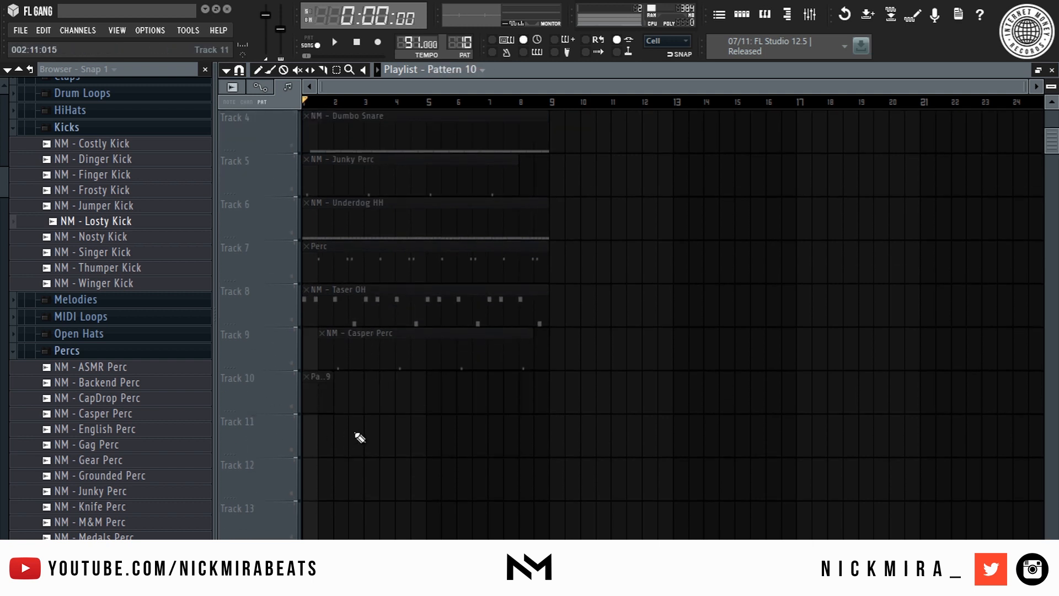
- Unmute the tracks, move and lengthen the Casper Perc clip, and delete the stray Track 5 copy
right_click(298, 362)
right_click(299, 361)
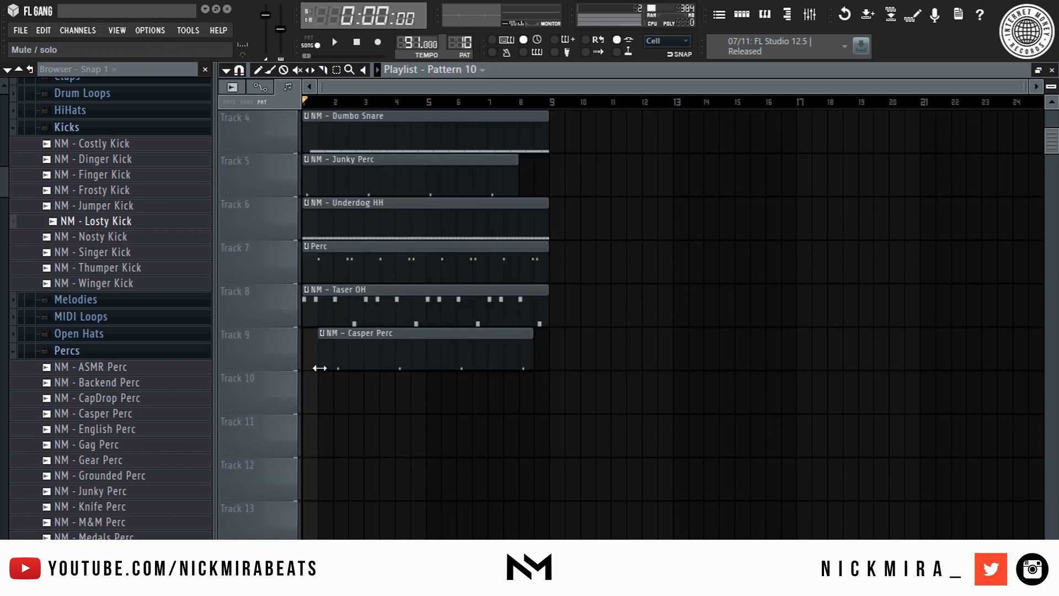
key("space")
left_click(321, 342)
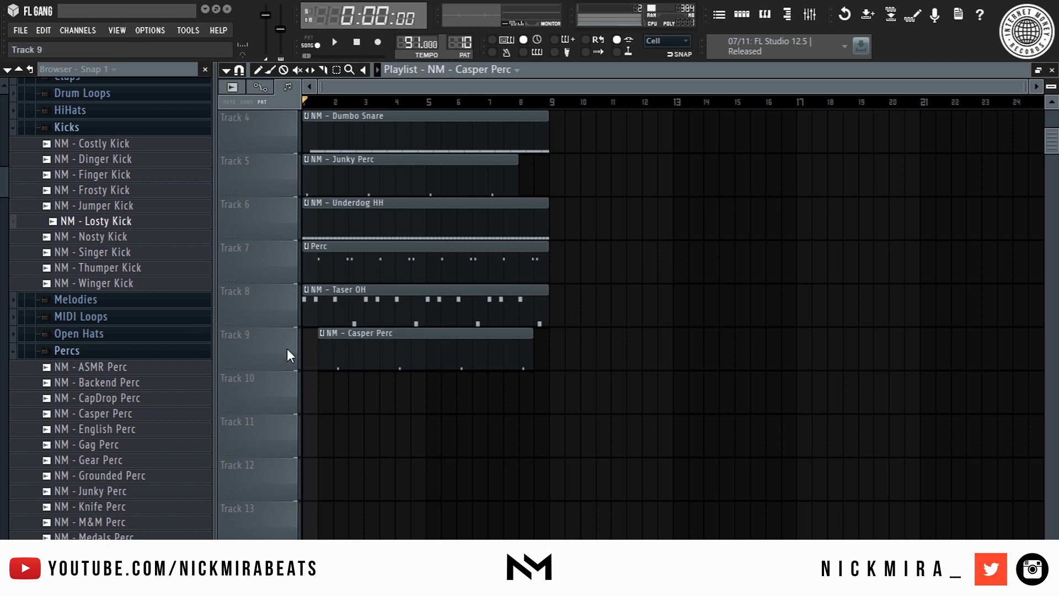
key("space")
left_click_drag(377, 334, 362, 335)
left_click_drag(528, 348, 550, 347)
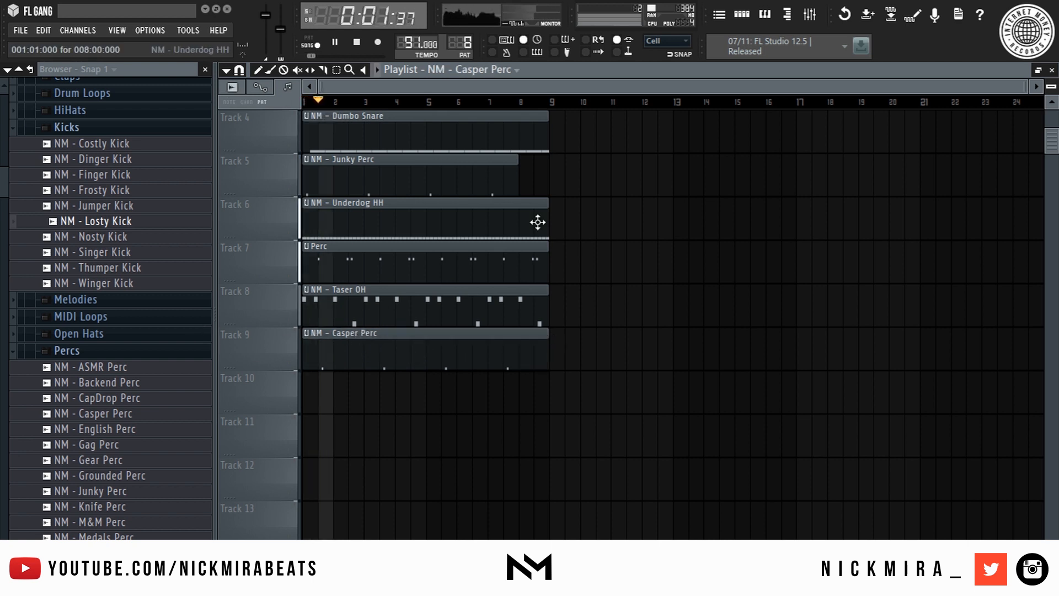
left_click(521, 170)
right_click(521, 169)
left_click(546, 172)
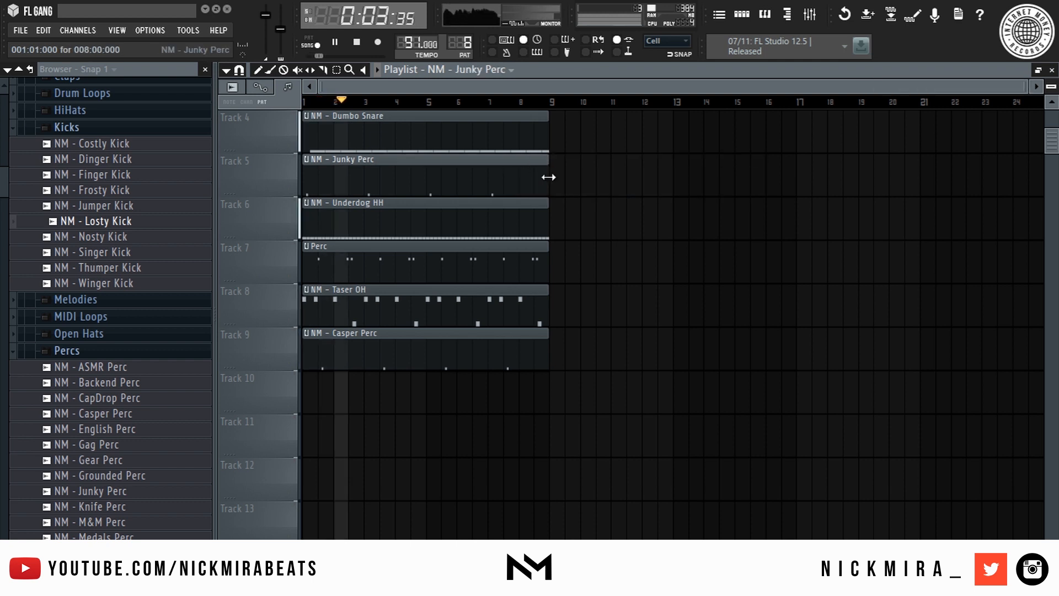
scroll(547, 177, "up", 3)
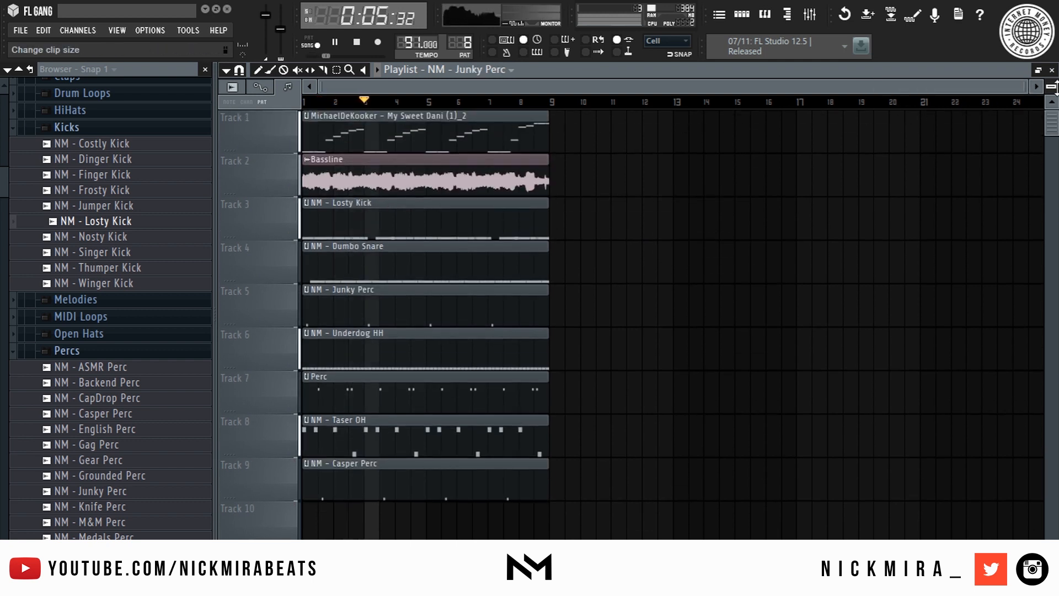
left_click_drag(1051, 86, 1051, 95)
- Select all clips and duplicate them with Ctrl+B until the song reaches 64 bars
key("ctrl+a")
key("ctrl+b")
key("ctrl+a")
key("ctrl+b")
key("ctrl+a")
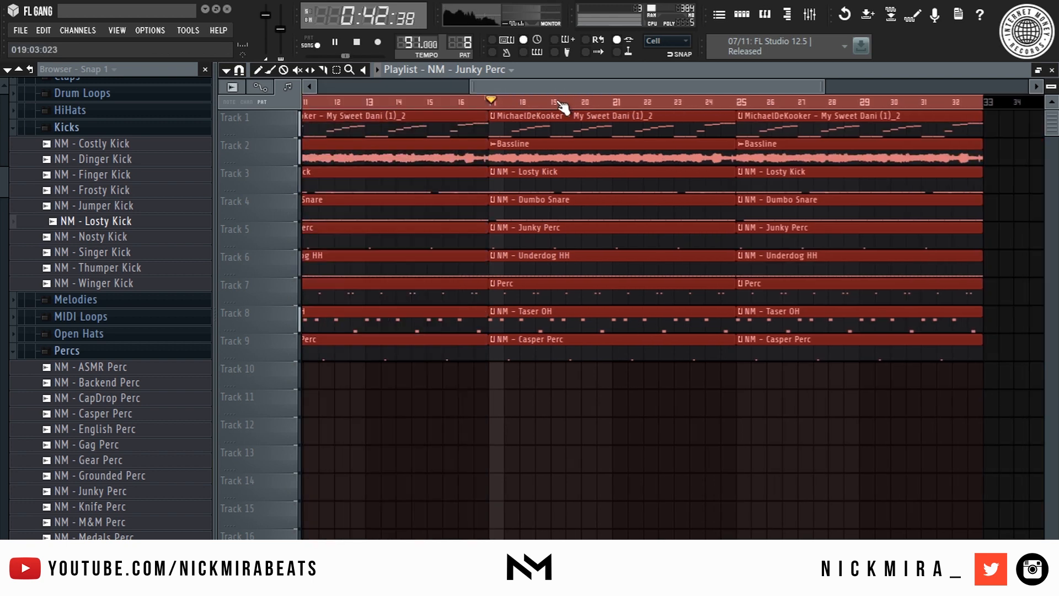
key("ctrl+b")
key("space")
scroll(564, 106, "down", 5)
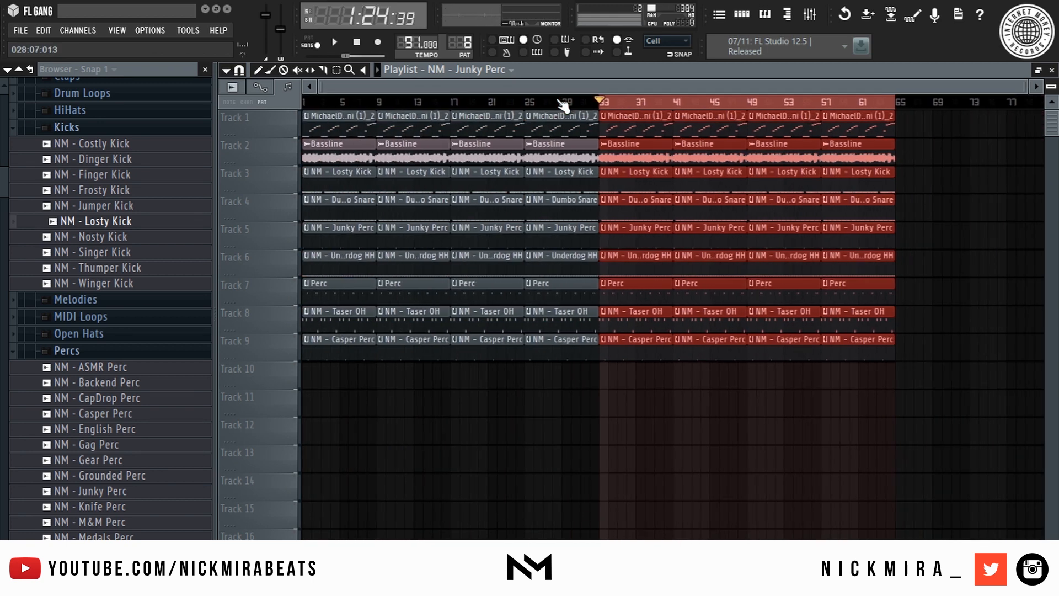
- Erase the drum clips from bars 1–8, keeping the melody and Bassline clips
left_click(358, 115)
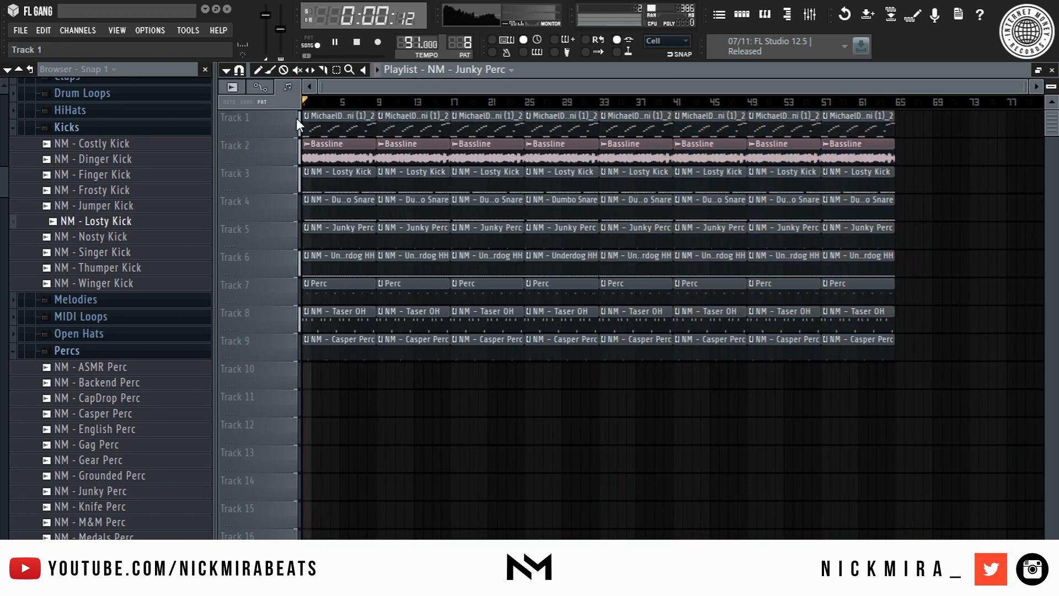
right_click(337, 181)
key("space")
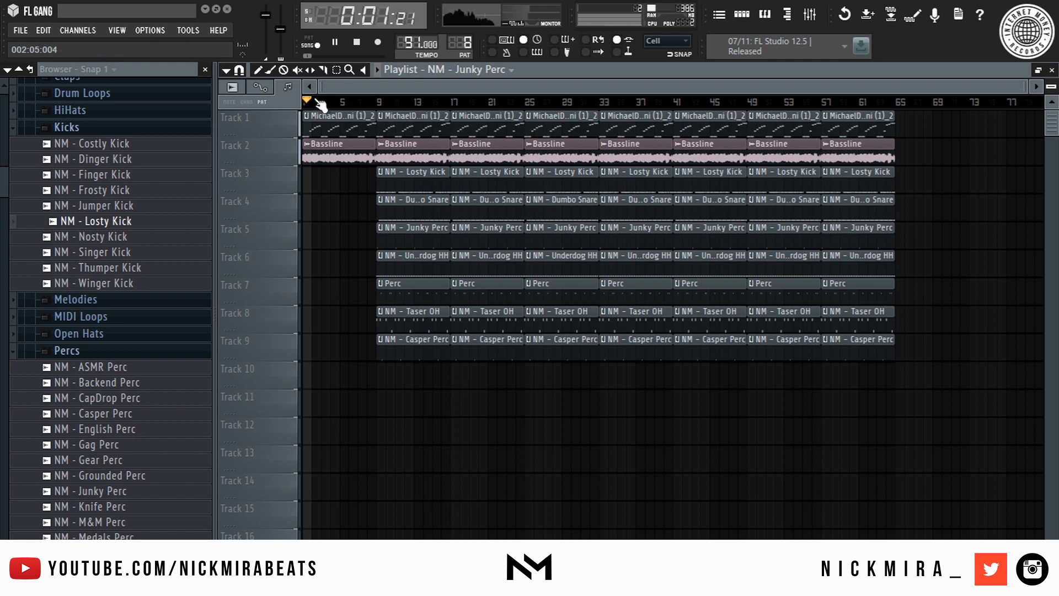
scroll(314, 104, "up", 4)
right_click(342, 148)
key("space")
key("space")
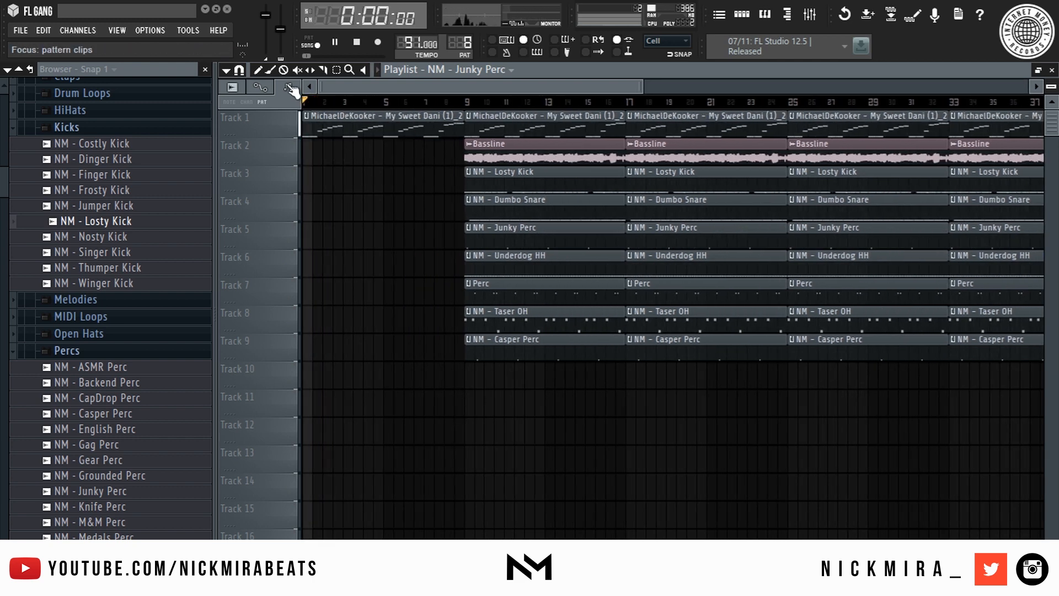
scroll(307, 102, "up", 3)
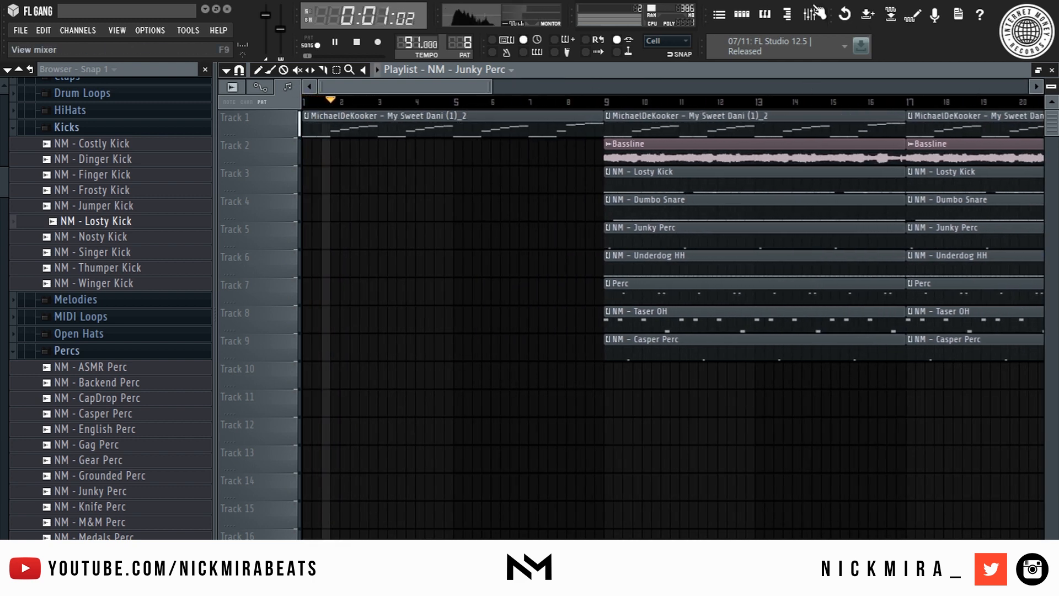
key("ctrl+z")
key("space")
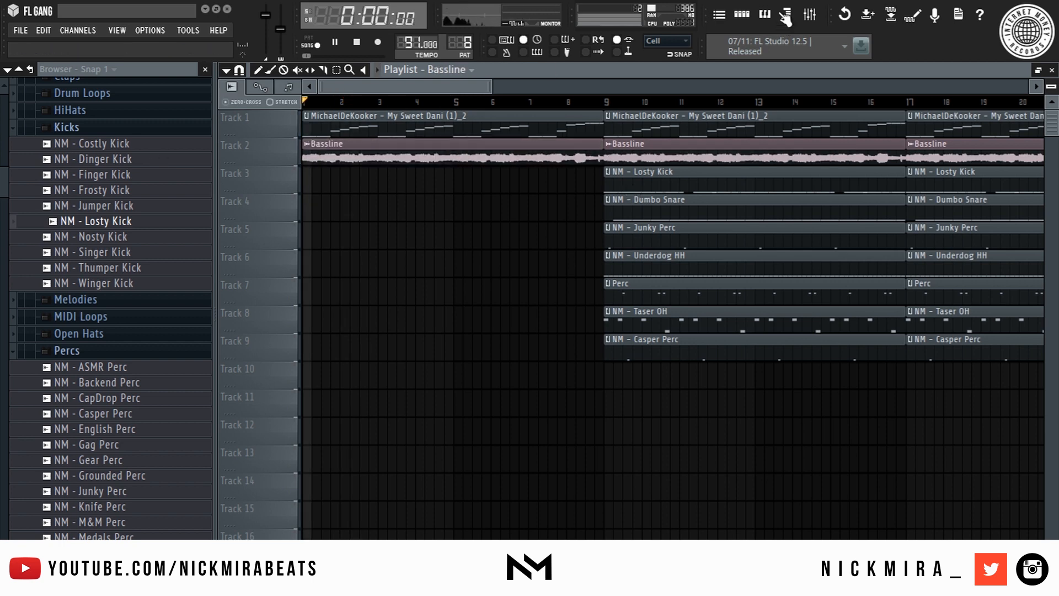
- Load Fruity Parametric EQ 2 into Send 2's first effect slot
left_click(823, 13)
key("space")
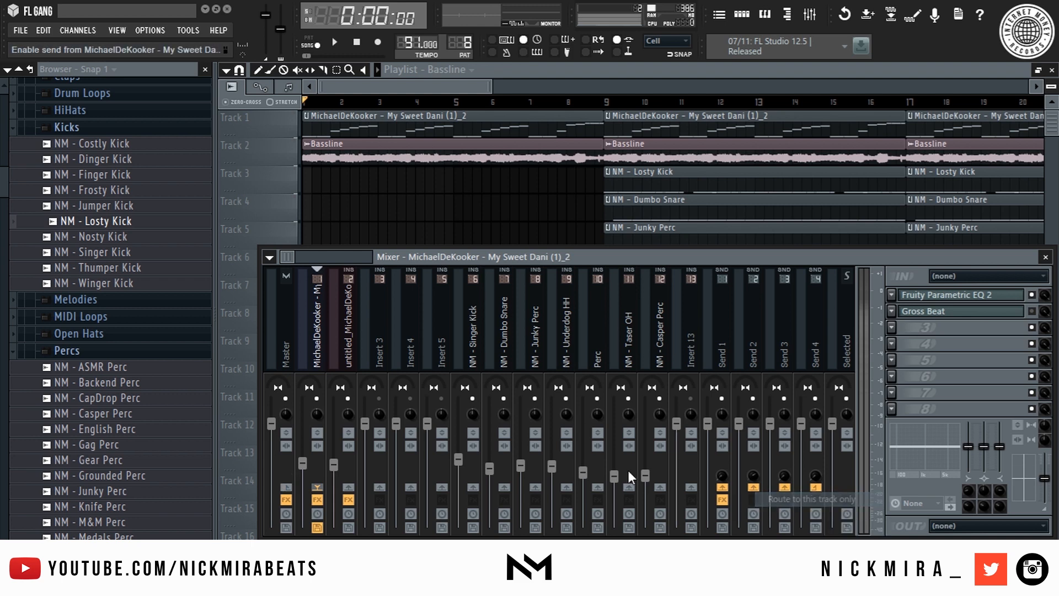
left_click(338, 331)
right_click(757, 486)
left_click(768, 493)
left_click(752, 290)
left_click(892, 295)
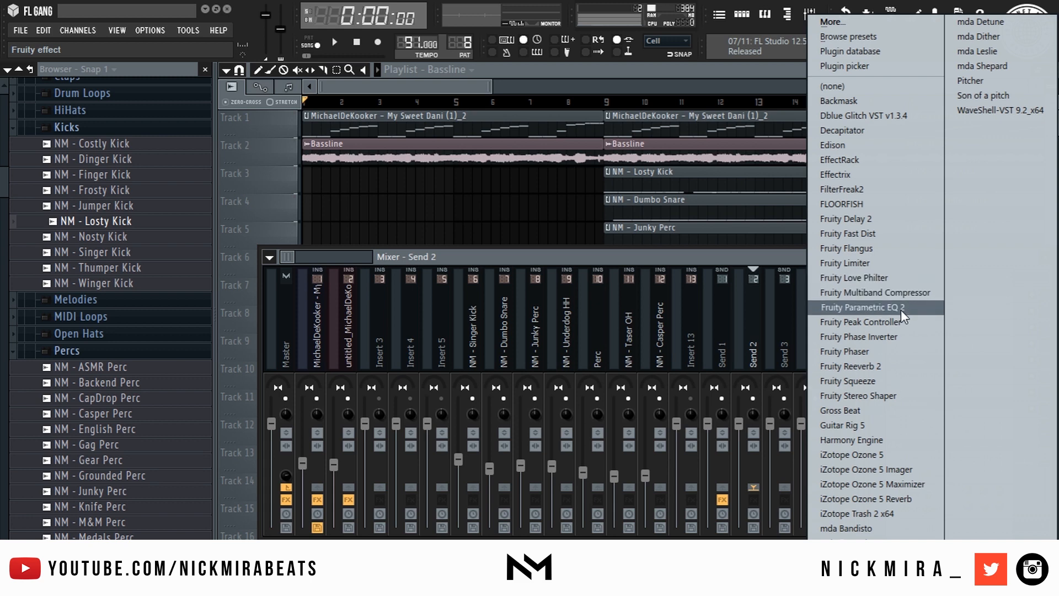
left_click(902, 309)
- Apply a band-pass preset, then raise the low cut and lower the high cut for a narrow band
left_click(691, 177)
left_click(729, 257)
key("space")
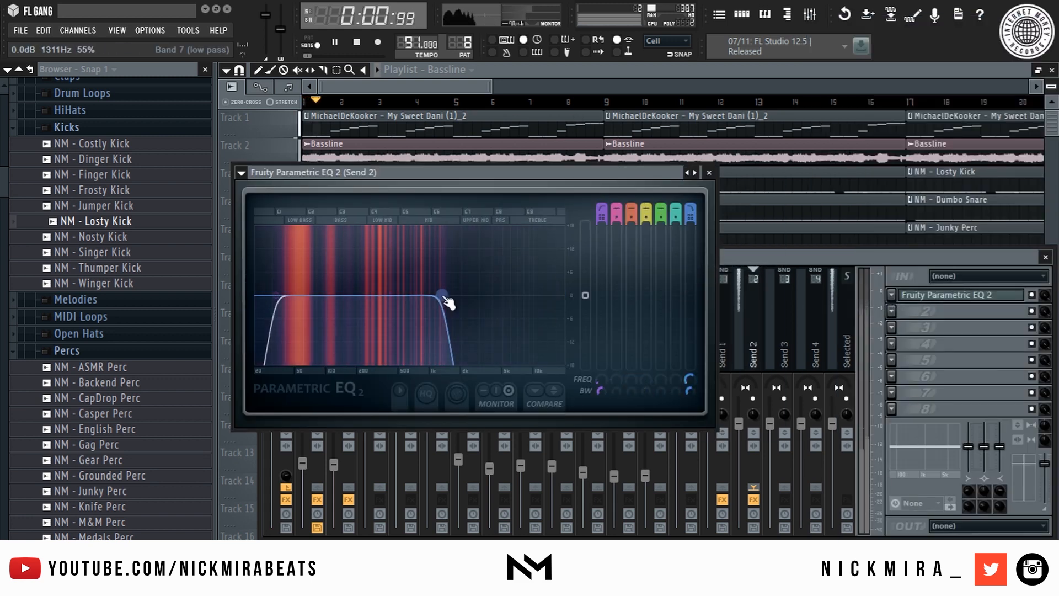
left_click_drag(276, 295, 327, 295)
left_click_drag(441, 295, 434, 295)
scroll(434, 295, "up", 12)
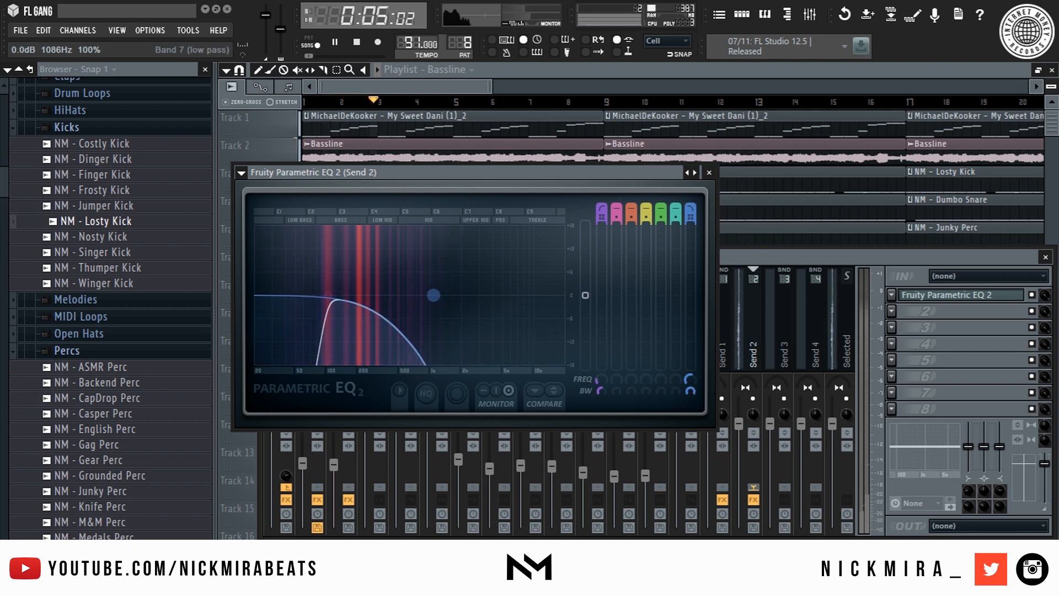
scroll(431, 299, "down", 10)
key("space")
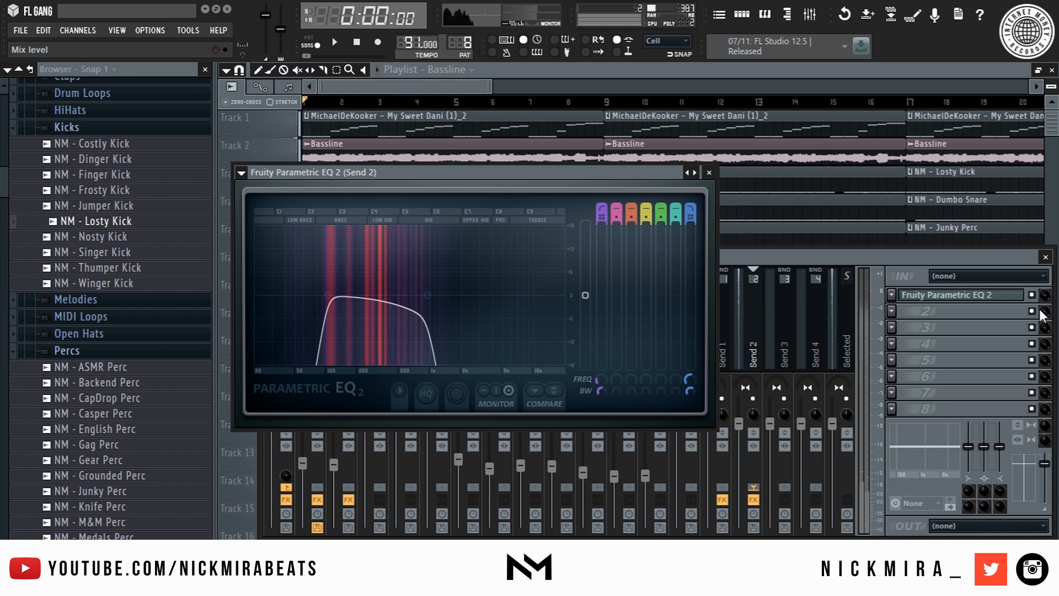
right_click(1043, 296)
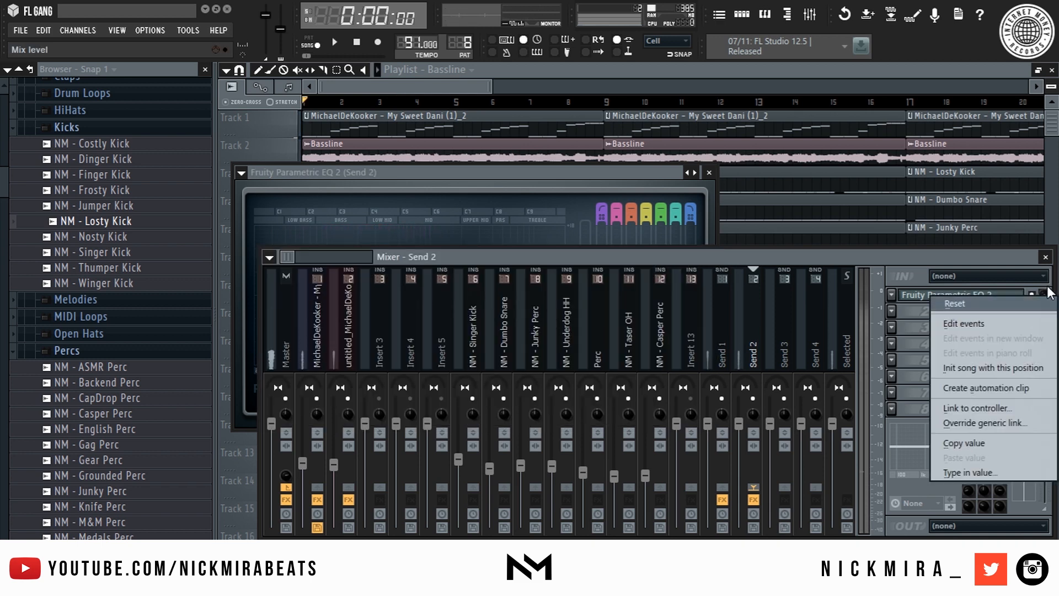
- Create an automation clip for Send 2's EQ mix level, undoing an accidental drum-clip copy
left_click(985, 388)
left_click(379, 86)
key("space")
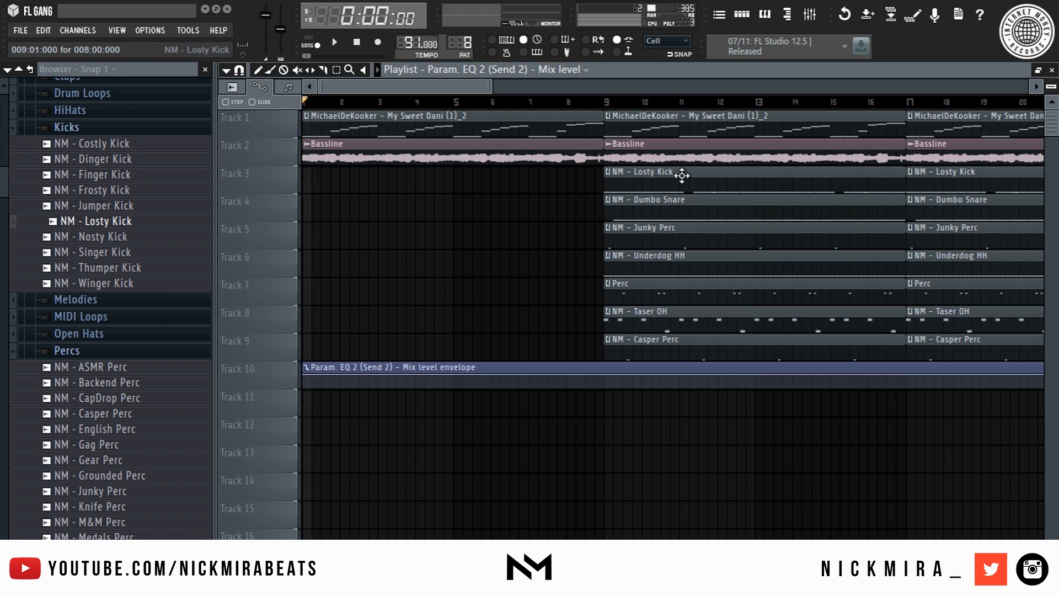
left_click_drag(708, 178, 649, 318)
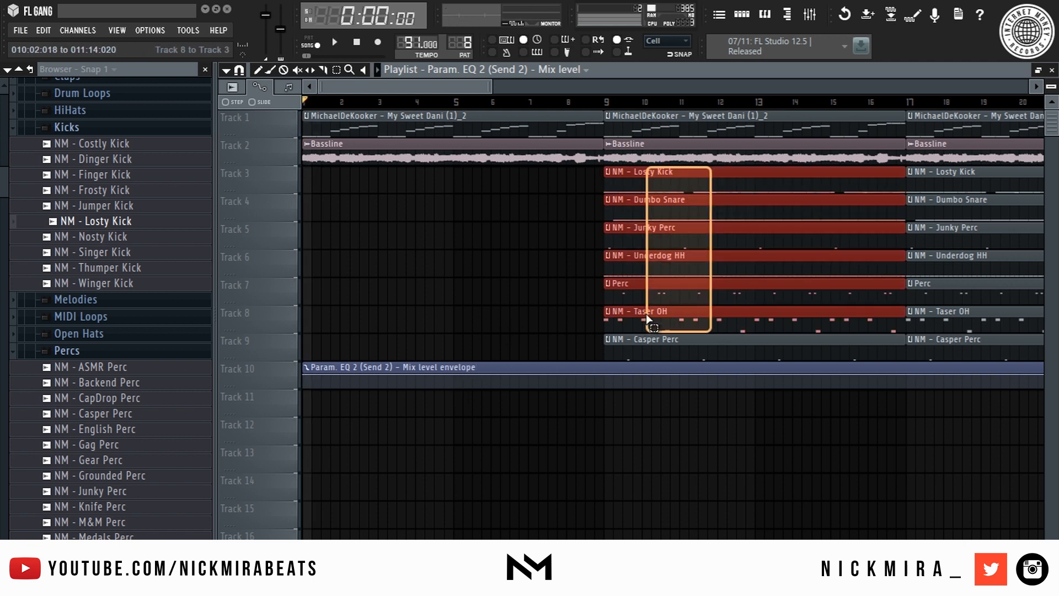
left_click_drag(647, 261, 93, 257)
key("ctrl+z")
key("space")
left_click(486, 317)
key("space")
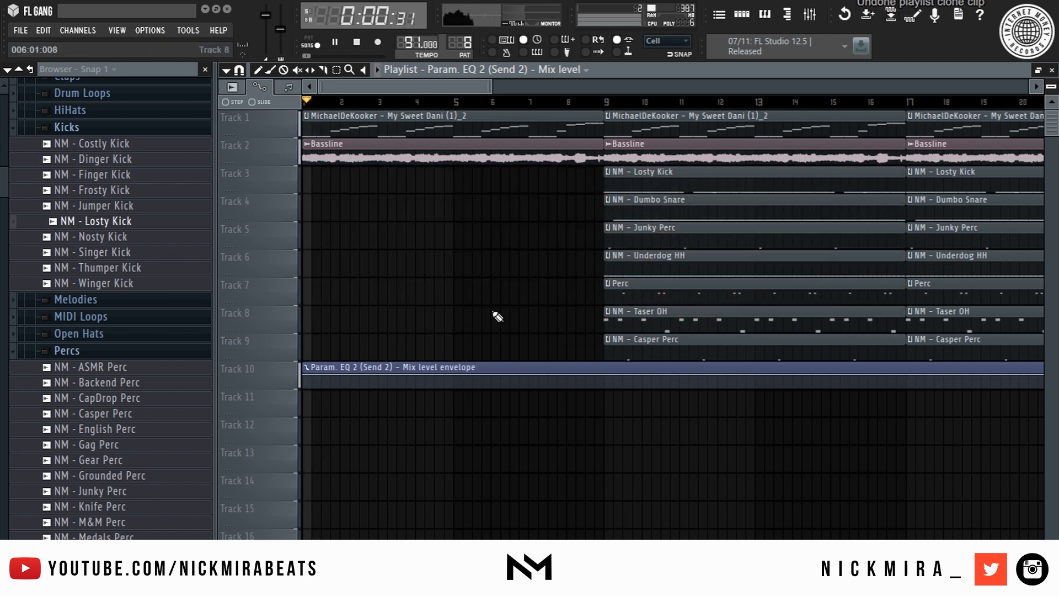
- Shape the envelope to 0% at bar 5, slice it at bar 9, and pull the last point to 0%
right_click(459, 385)
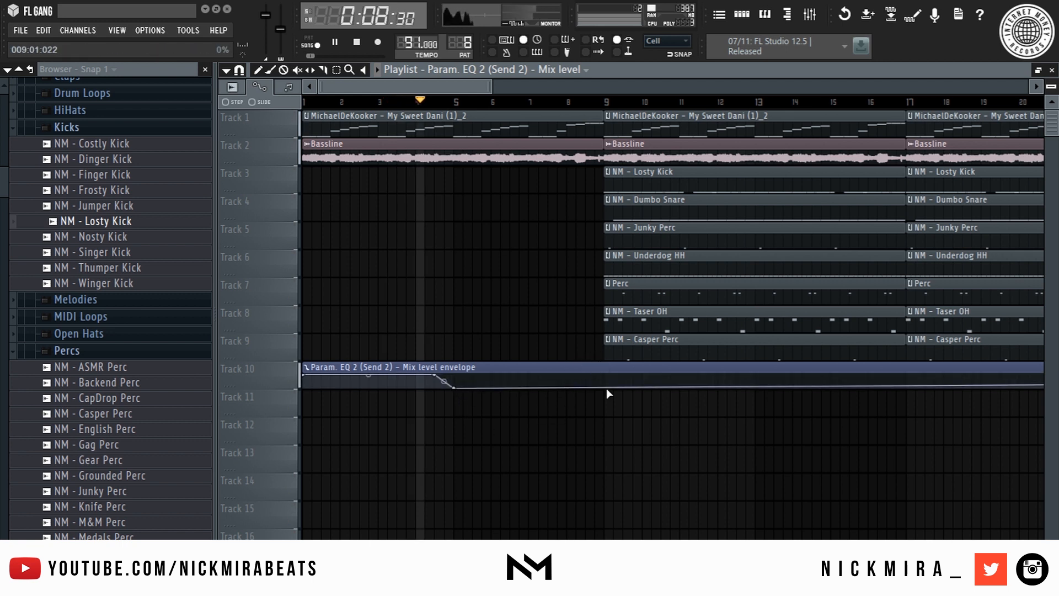
key("c")
left_click_drag(608, 368, 614, 394)
key("p")
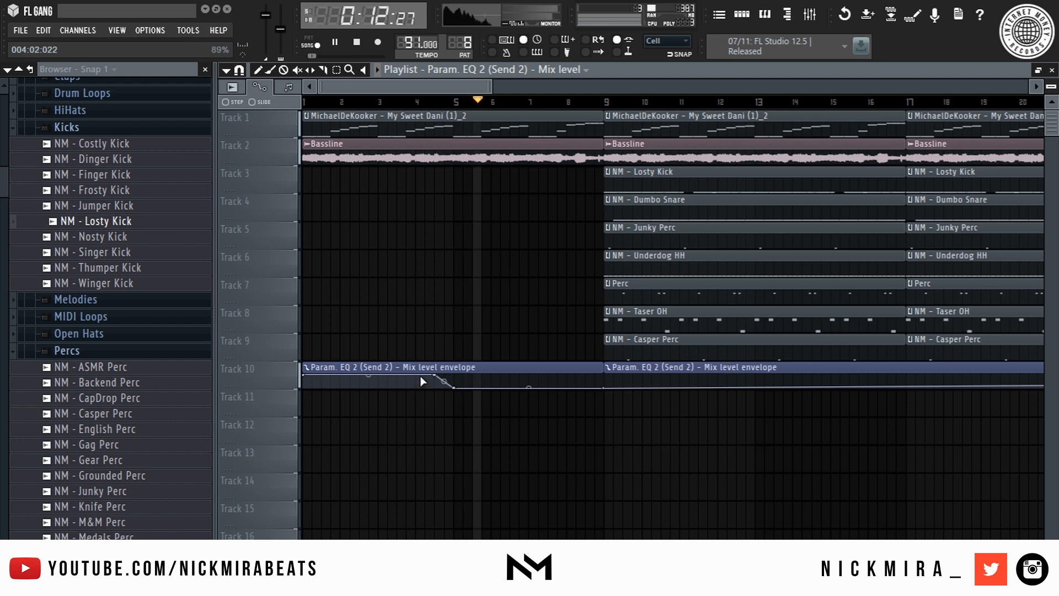
right_click(434, 375)
left_click(460, 340)
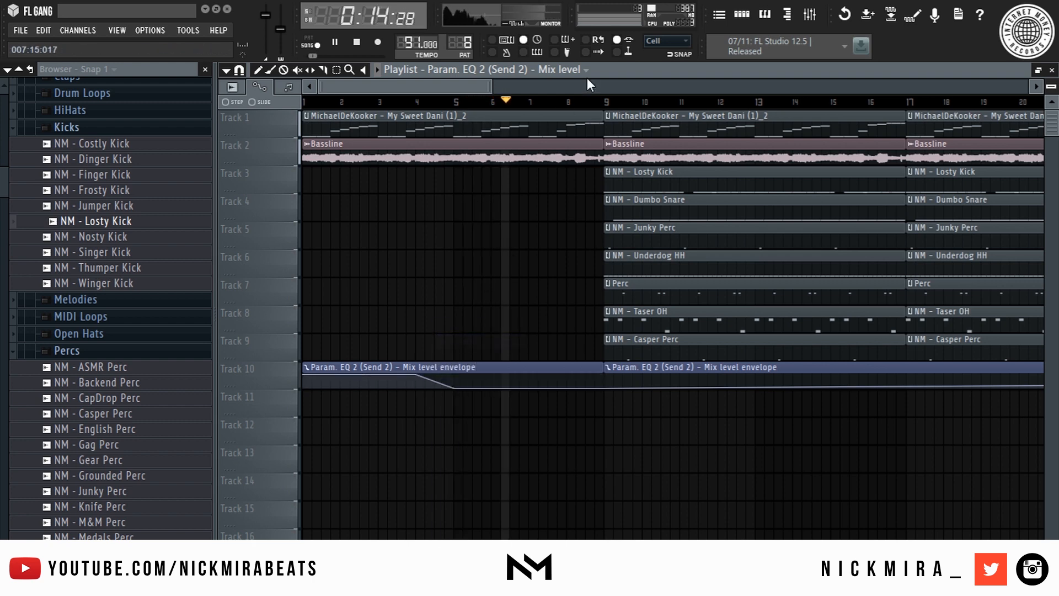
scroll(566, 104, "down", 5)
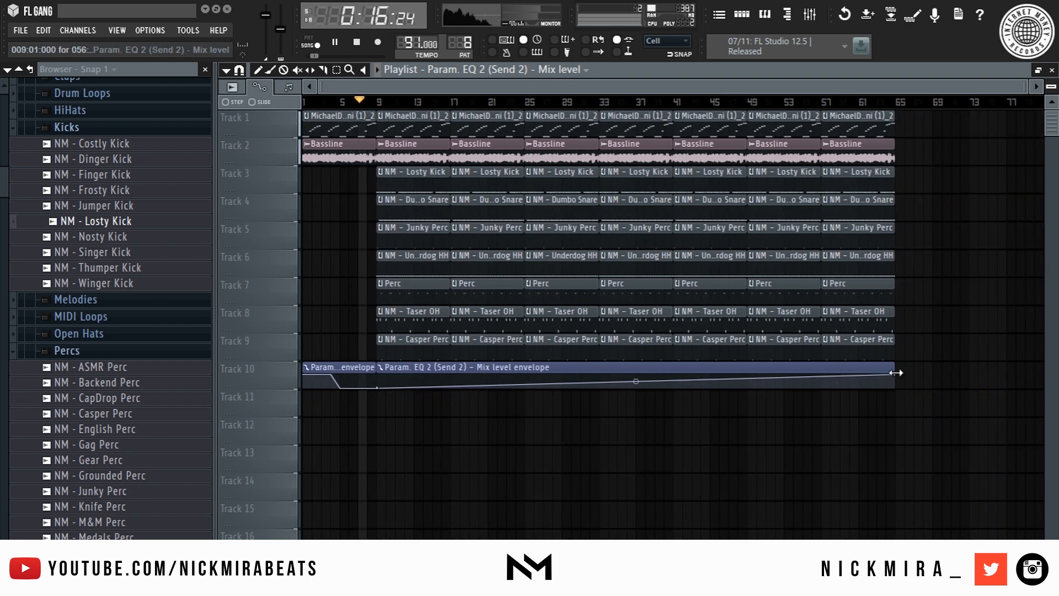
left_click_drag(901, 376, 906, 406)
left_click(811, 22)
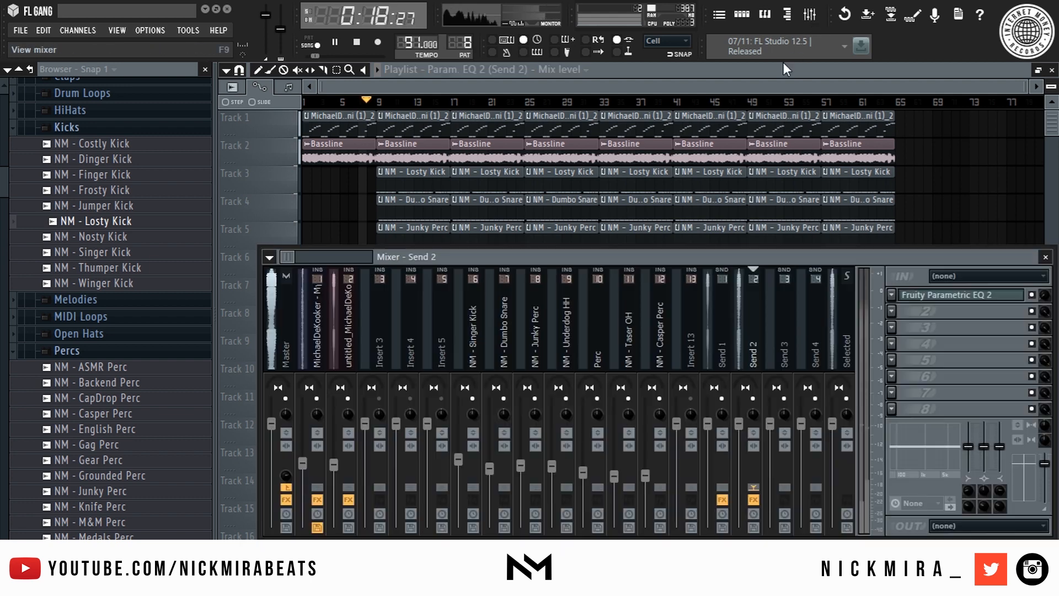
- Turn down the melody channel's volume and load Fruity Limiter into its third slot
left_click(346, 342)
left_click_drag(336, 466, 335, 473)
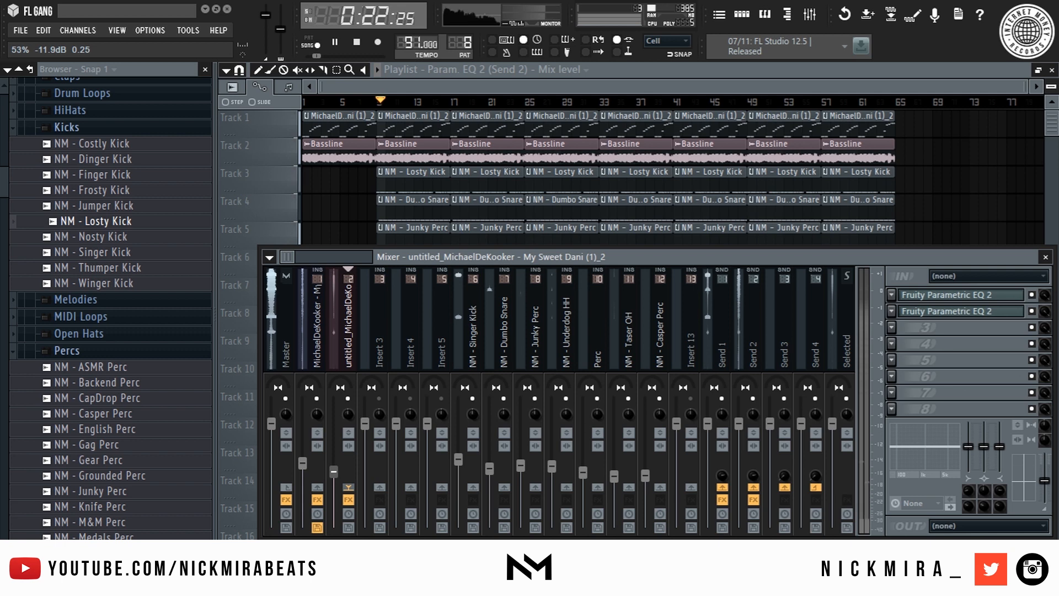
key("space")
left_click(895, 327)
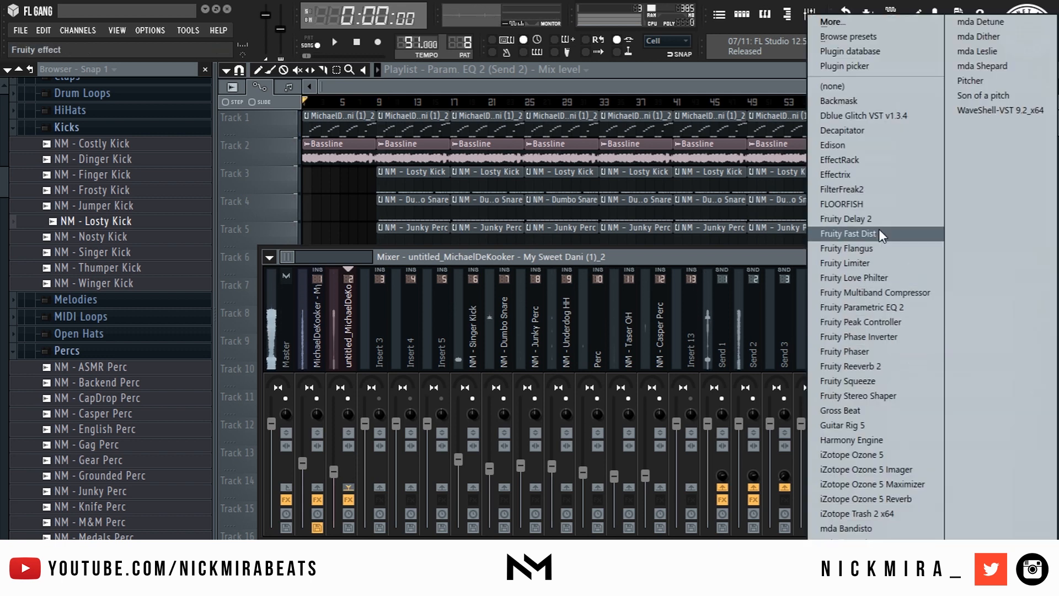
left_click(873, 262)
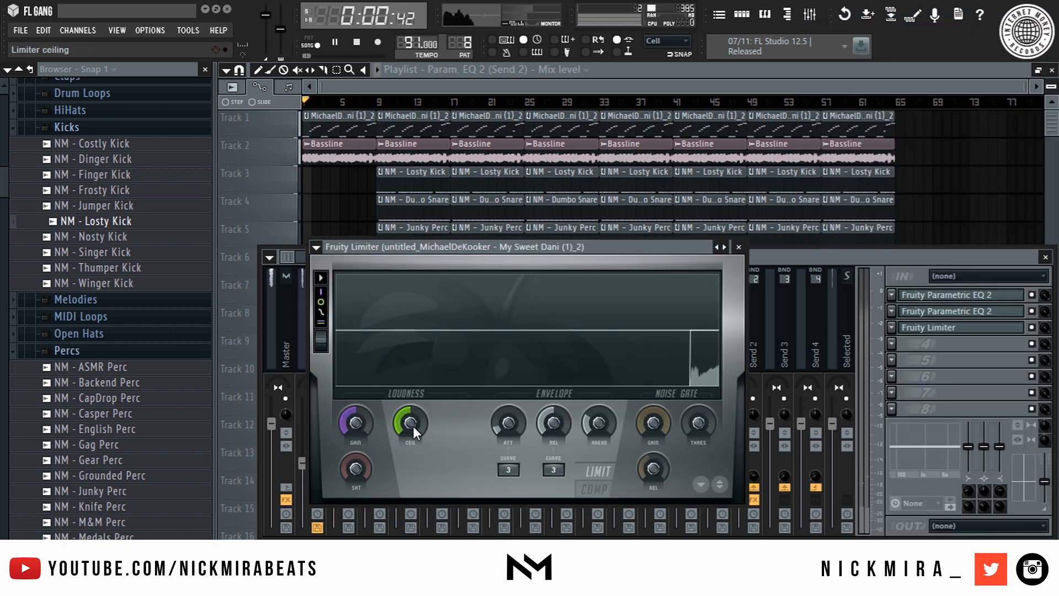
- Set the limiter attack to 1.22 ms and settle the ceiling at -12.1 dB, then close it
key("space")
left_click_drag(409, 423, 410, 437)
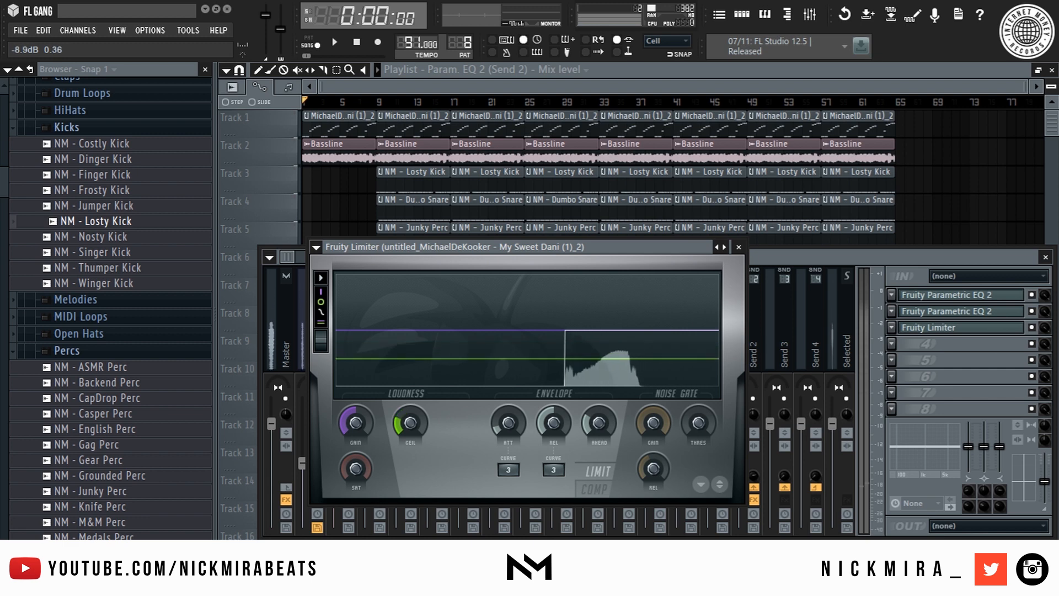
key("space")
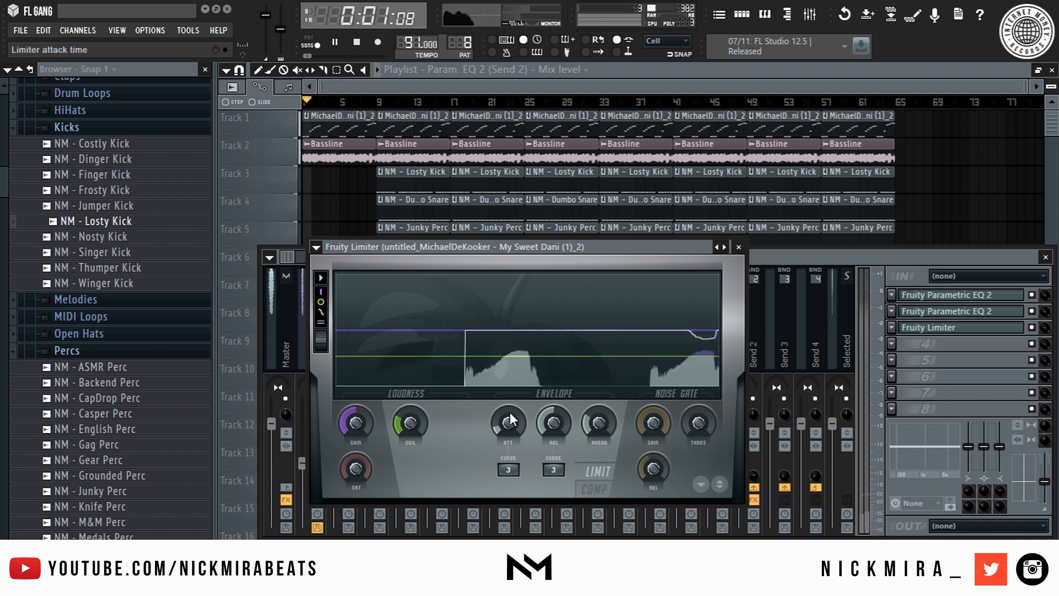
left_click_drag(553, 424, 507, 424)
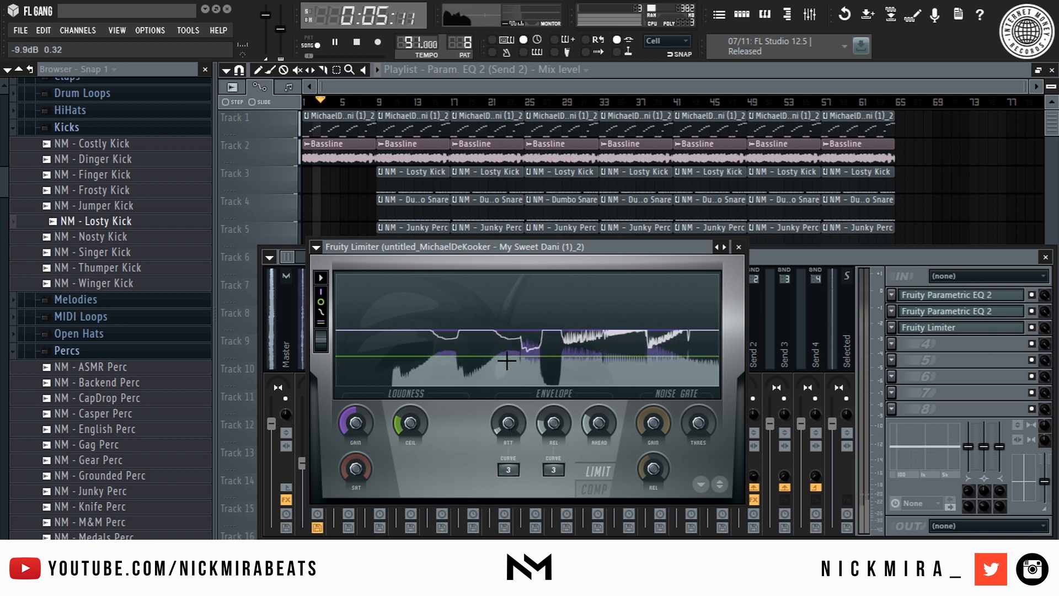
right_click(360, 423)
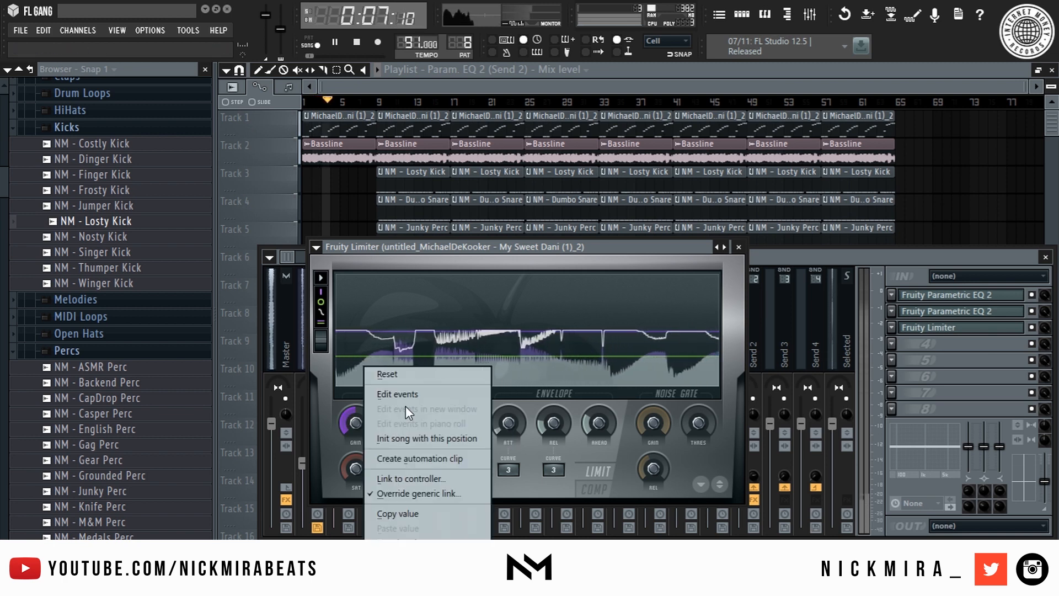
left_click(414, 376)
left_click_drag(418, 419, 418, 424)
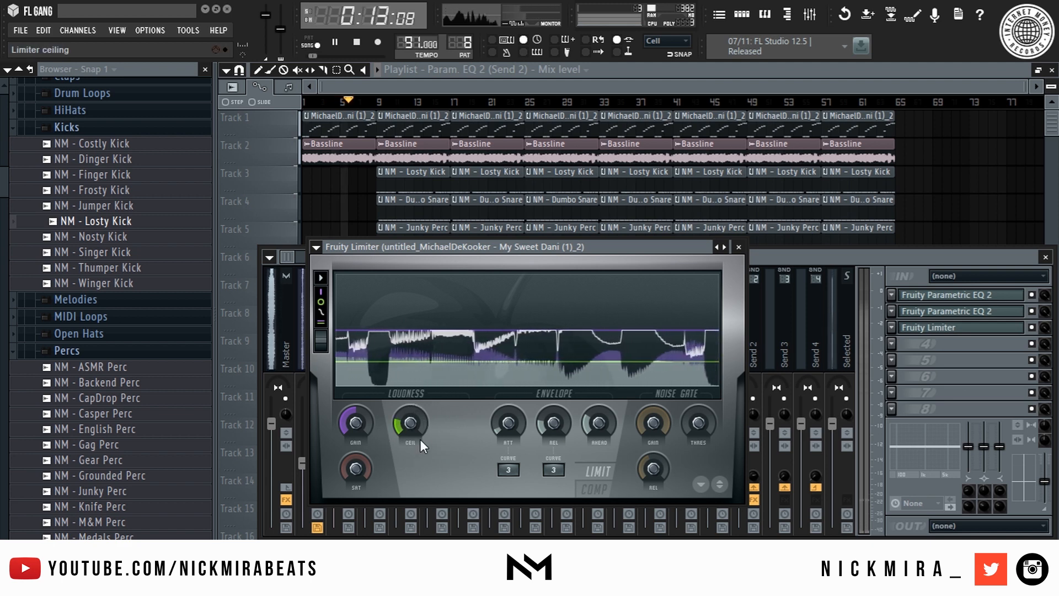
left_click_drag(419, 439, 419, 450)
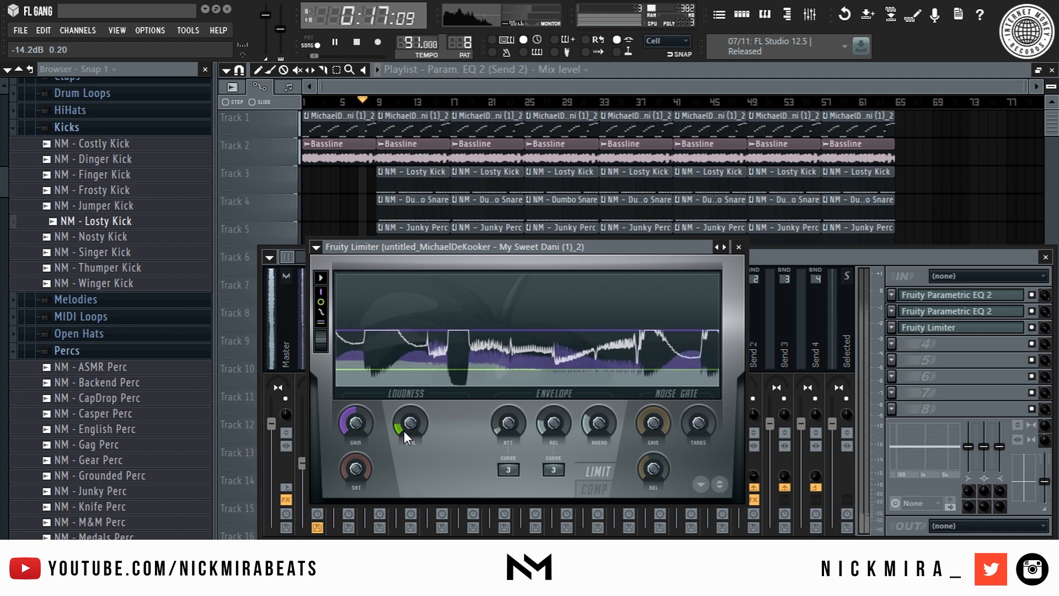
left_click_drag(403, 431, 403, 424)
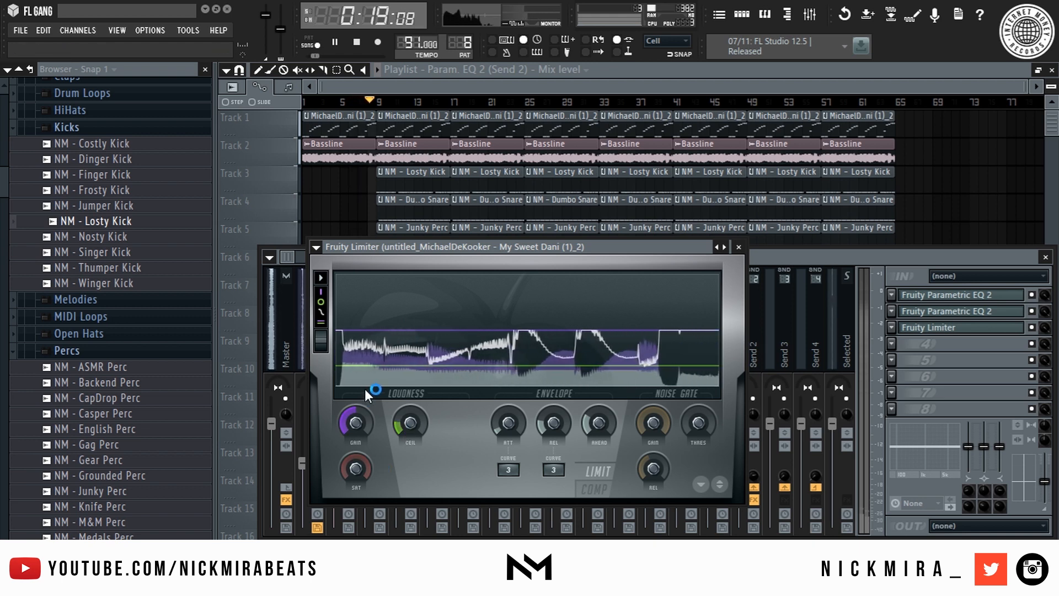
key("Escape")
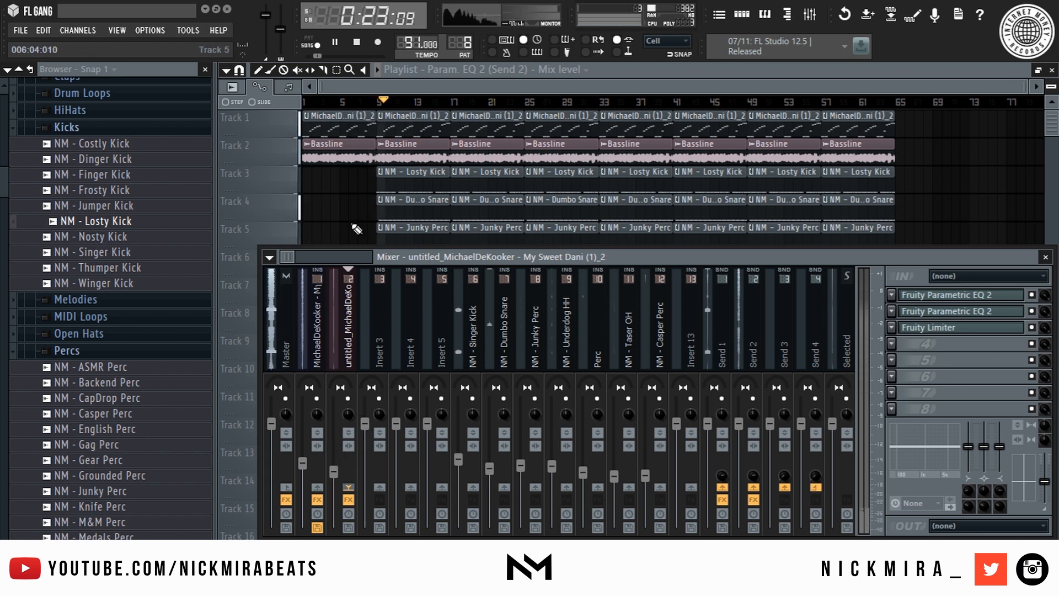
- Shorten the Dumbo Snare clip's notes to one step each
key("F9")
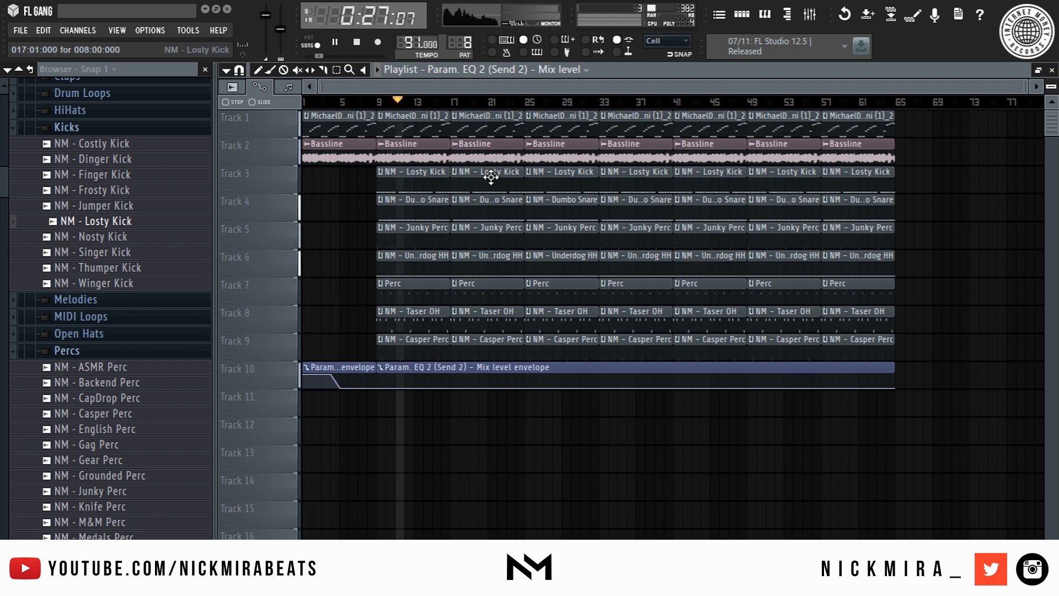
double_click(494, 207)
key("shift+d")
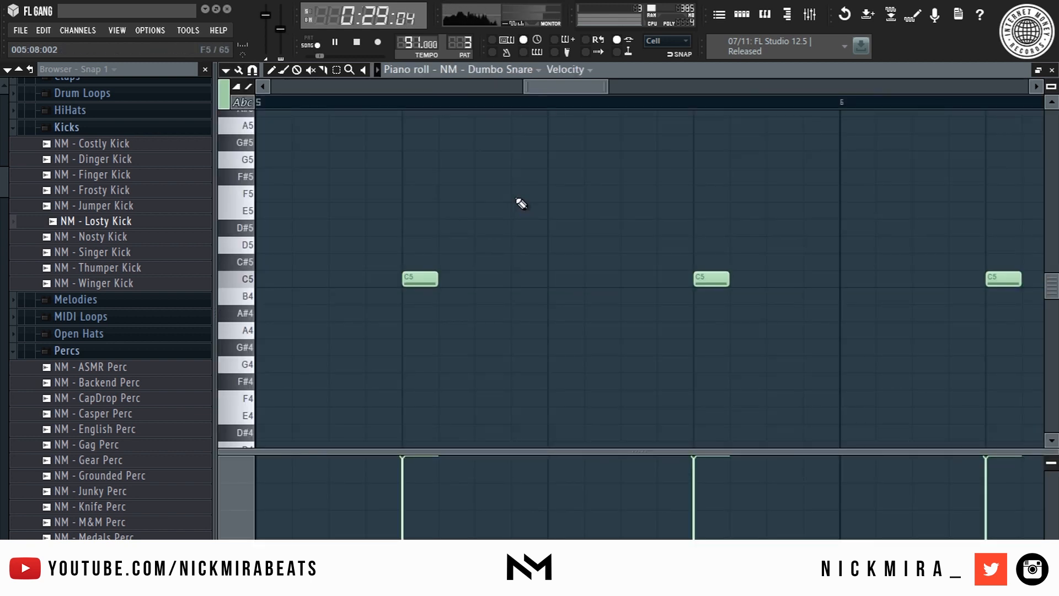
key("Escape")
key("Escape")
- Slice the Track 10 envelope clip at bar 17 and place copies of it at bars 17 and 25
left_click_drag(455, 398, 457, 408)
right_click(540, 369)
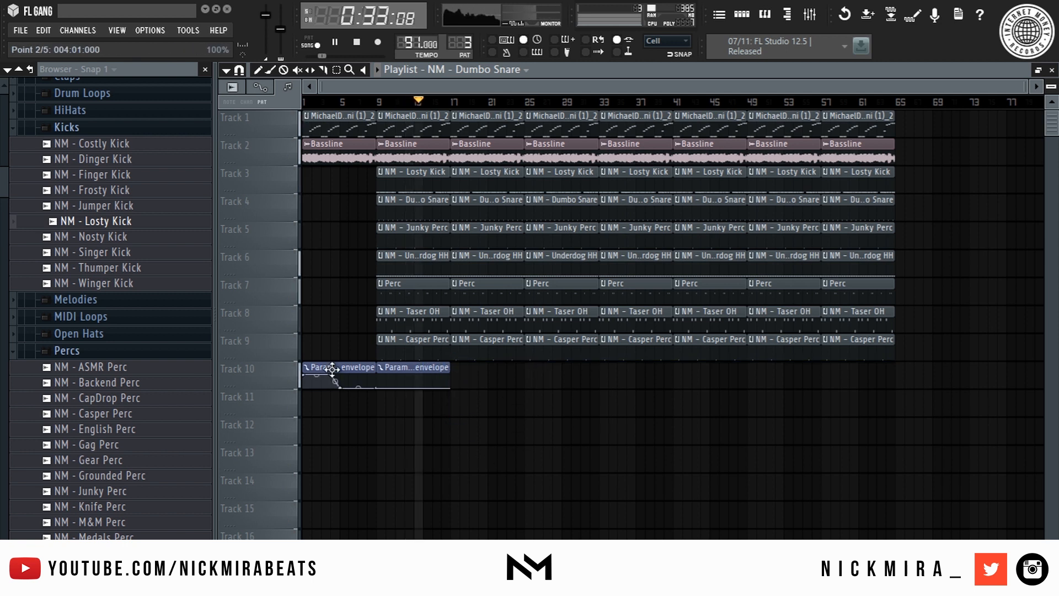
left_click_drag(362, 369, 507, 363)
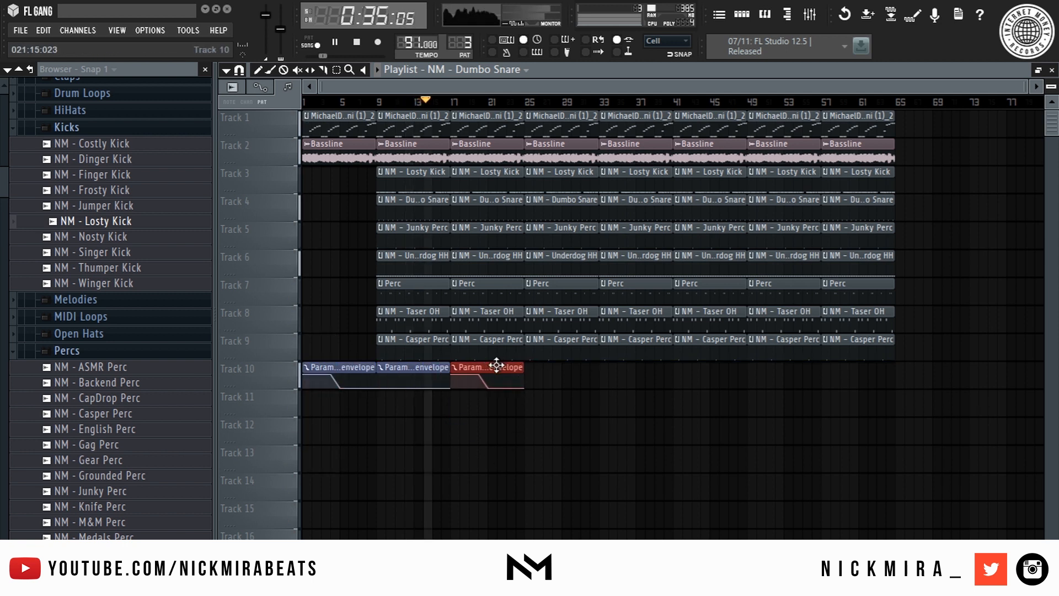
scroll(464, 102, "up", 3)
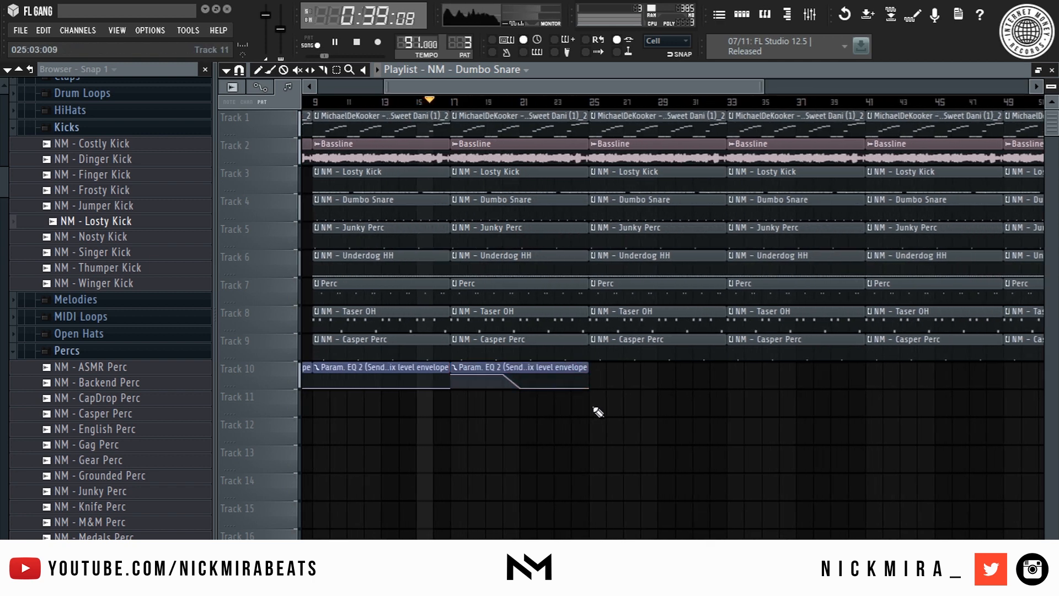
left_click_drag(485, 363, 415, 396)
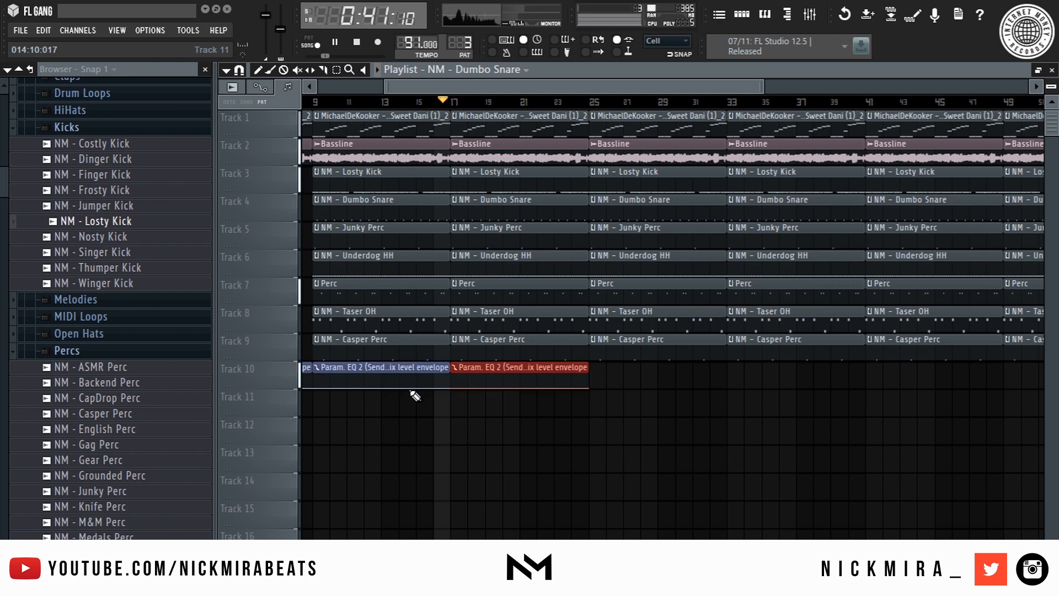
scroll(544, 104, "down", 1)
left_click_drag(356, 361, 319, 425)
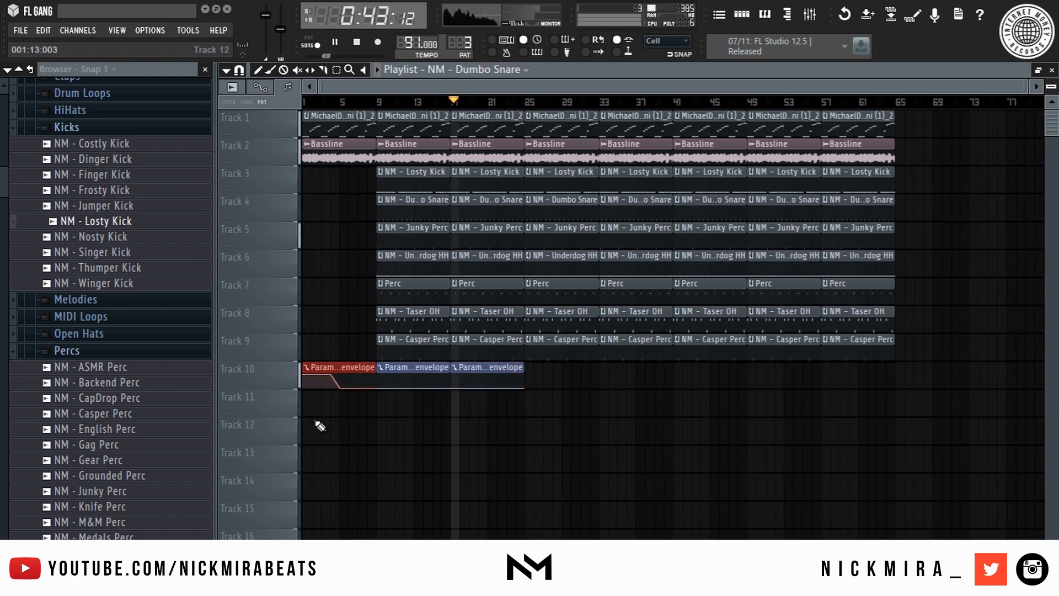
left_click_drag(345, 363, 565, 361)
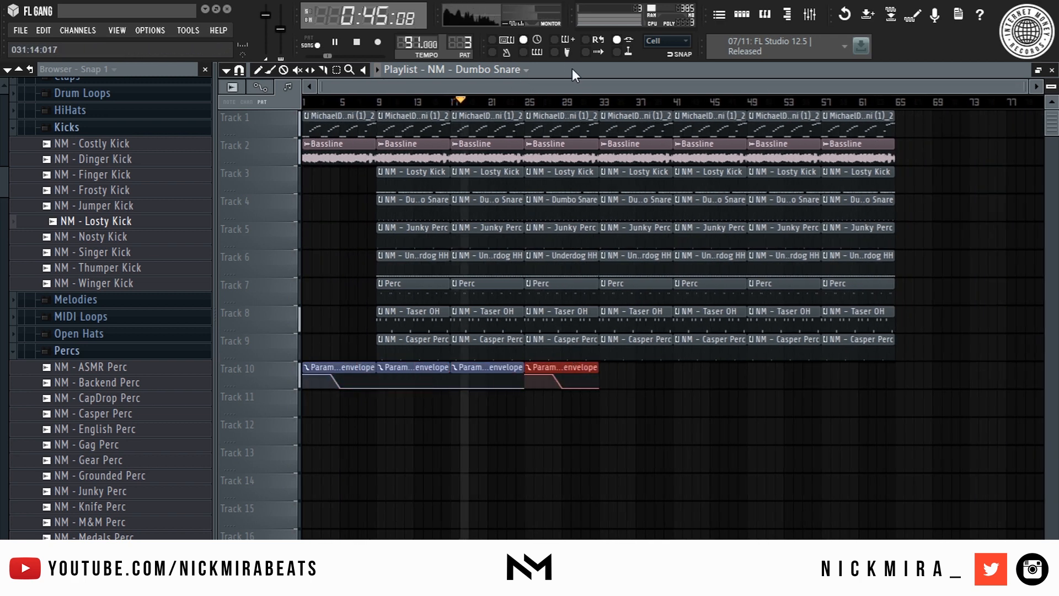
- Delete the Taser OH clip at bar 25, shorten the drum clips there, and remove everything past bar 33
left_click(538, 103)
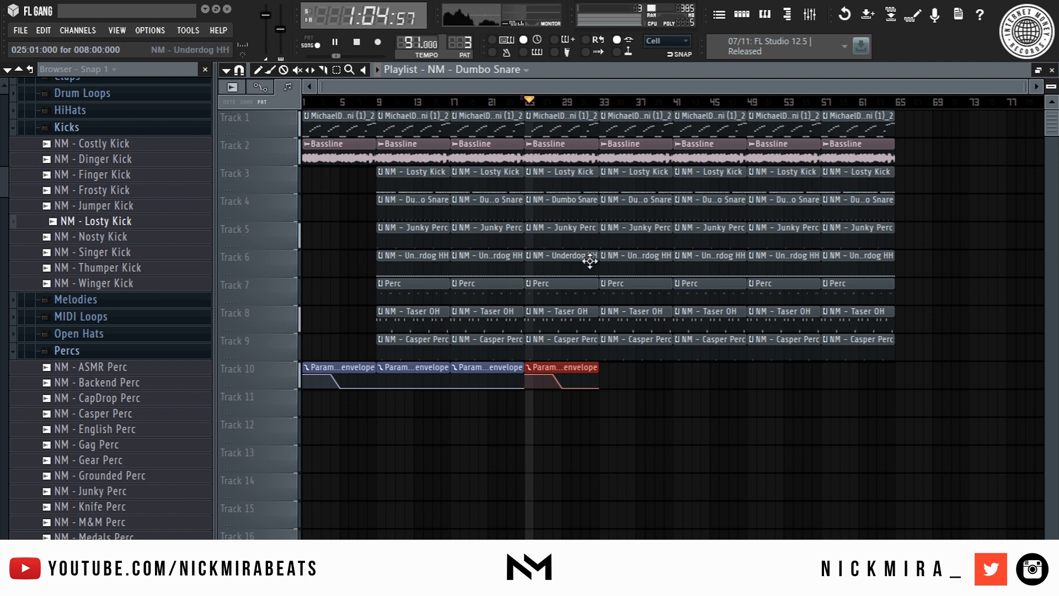
right_click(576, 324)
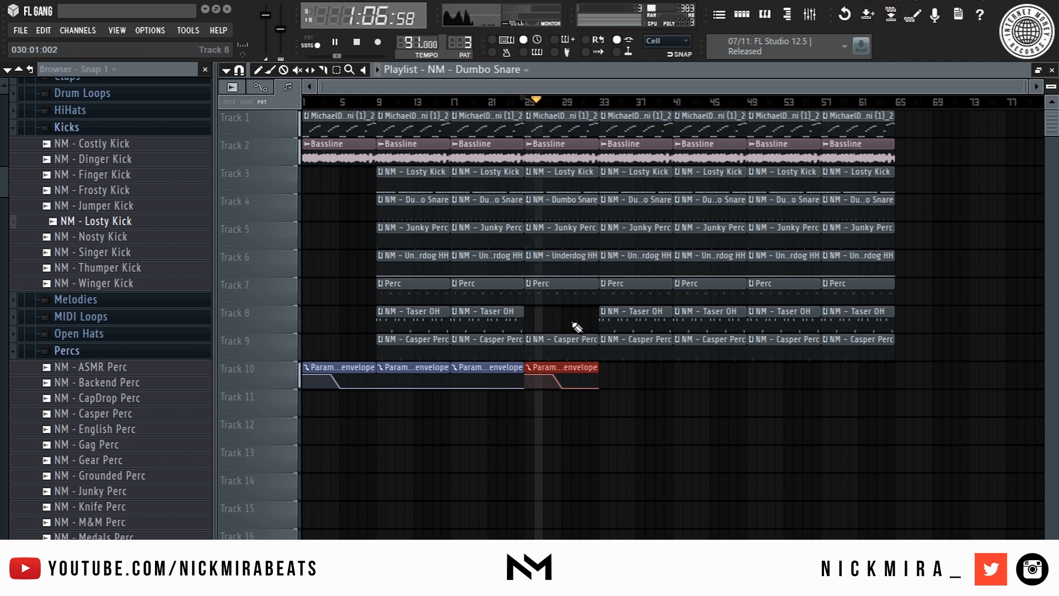
key("ctrl+d")
left_click_drag(584, 167, 561, 339)
left_click_drag(639, 110, 938, 438)
key("Delete")
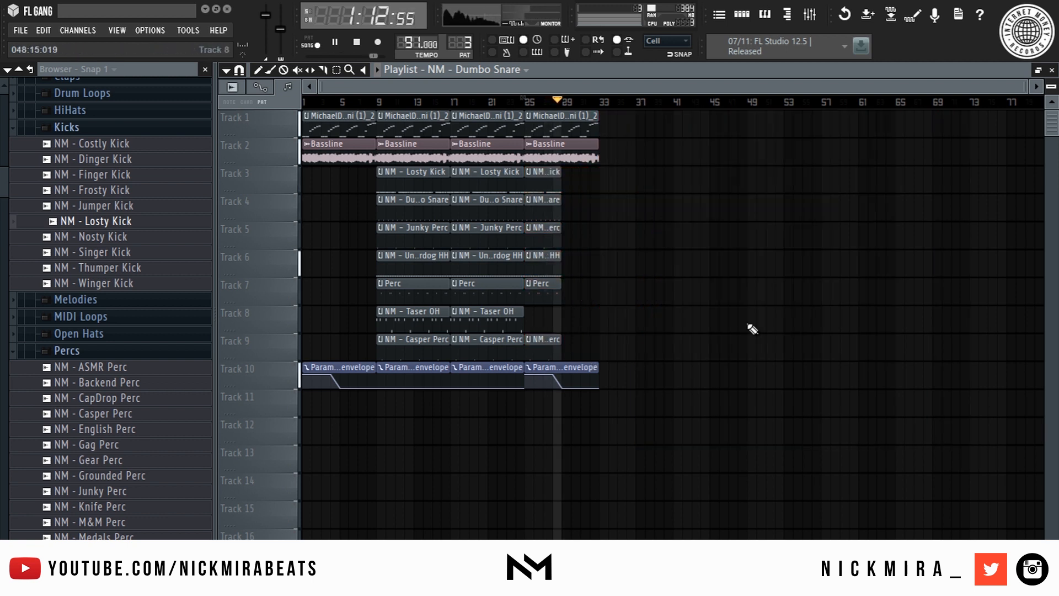
- Select the arranged section and duplicate it further along the song
left_click_drag(395, 120, 778, 465)
key("ctrl+b")
key("ctrl+b")
scroll(601, 96, "right", 5)
scroll(601, 96, "left", 5)
- Create a Track 11 master volume clip holding the current level from bar 77, then falling to 0%
key("ctrl+d")
right_click(266, 17)
key("c")
right_click(265, 18)
key("a")
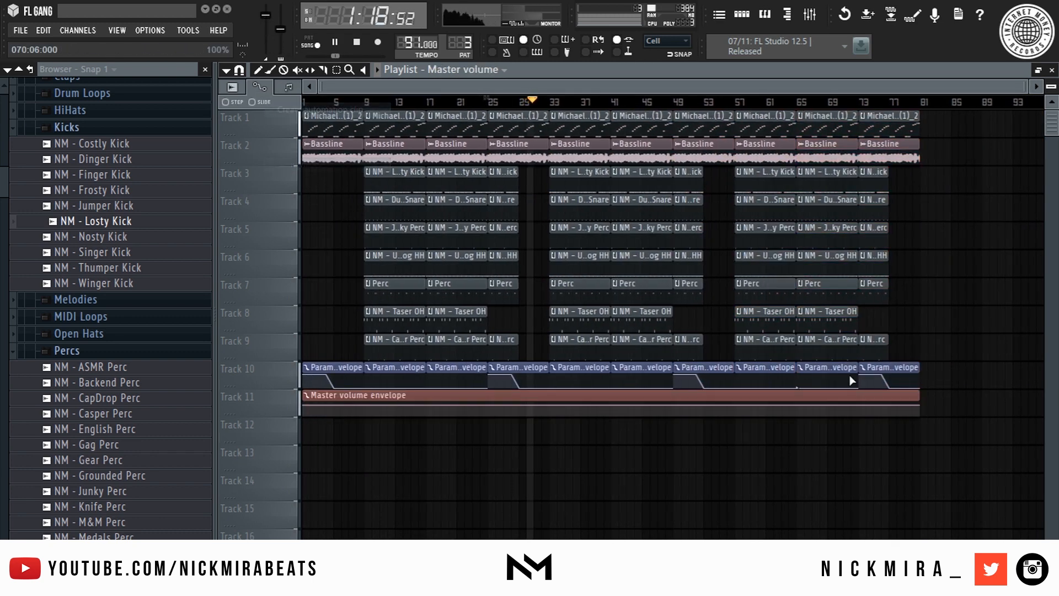
right_click(890, 407)
right_click(891, 407)
key("p")
left_click_drag(920, 405, 925, 434)
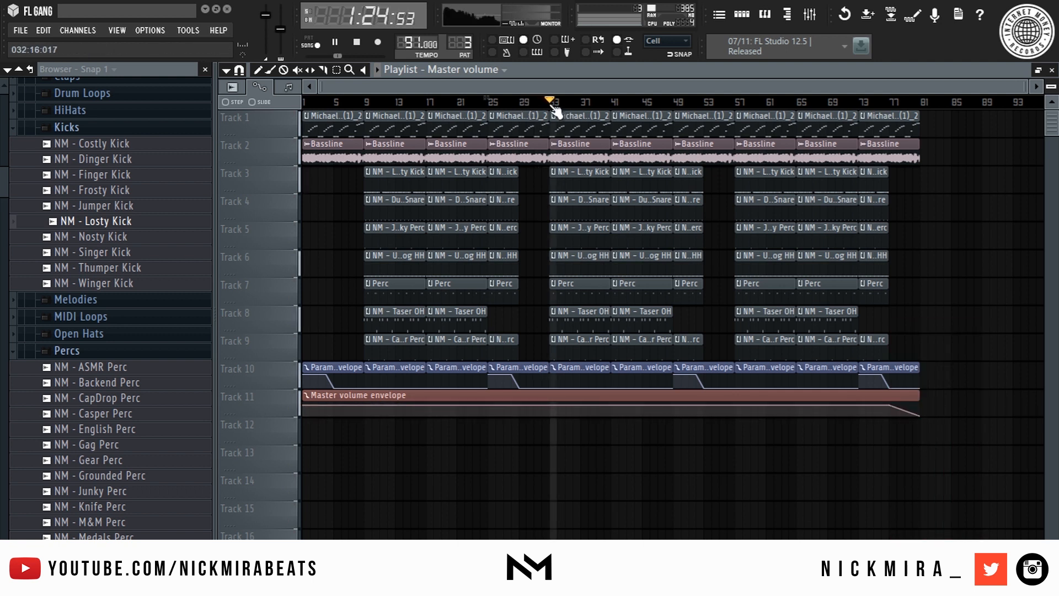
left_click(366, 101)
key("space")
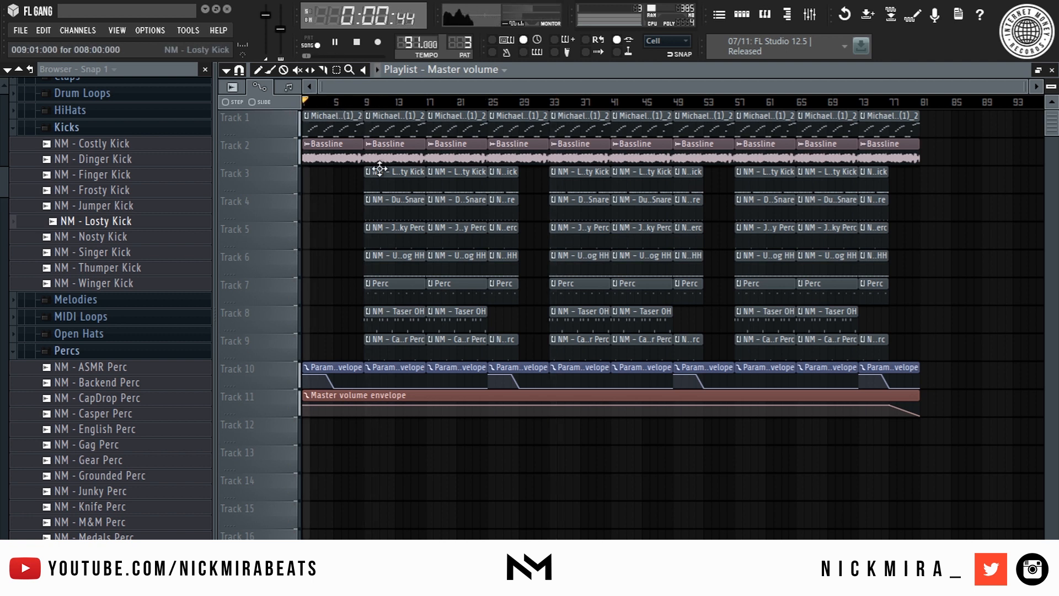
- Play the finished arrangement through to the closing master fade-out
left_click_drag(652, 103, 1, 186)
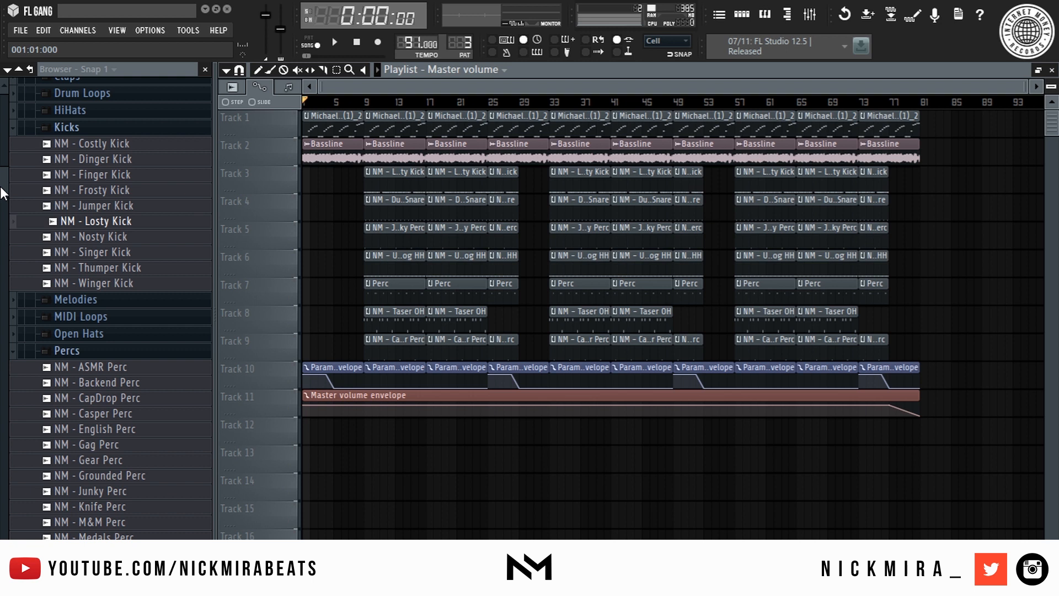
key("space")
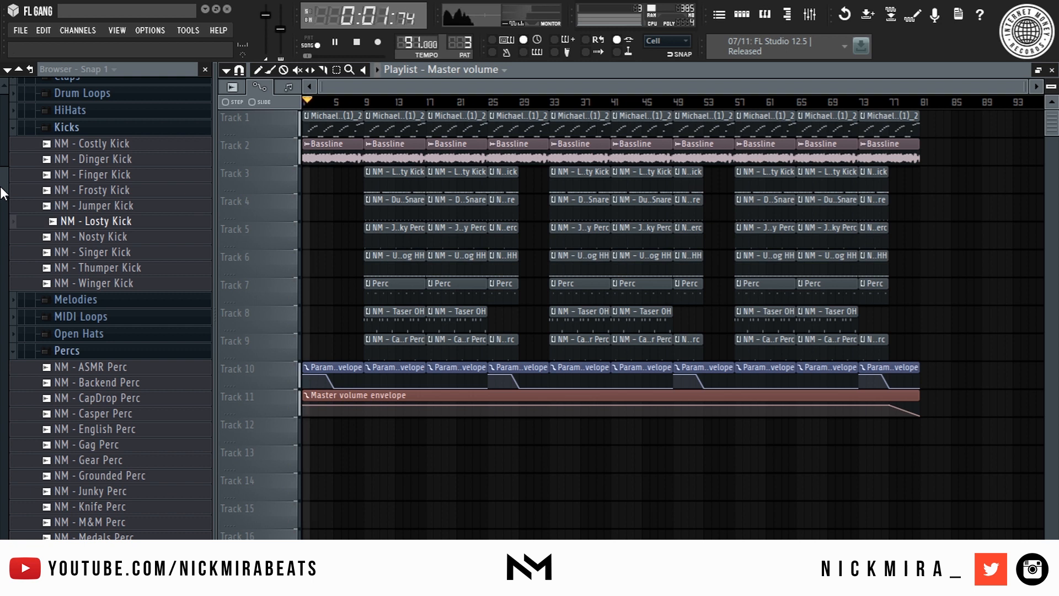